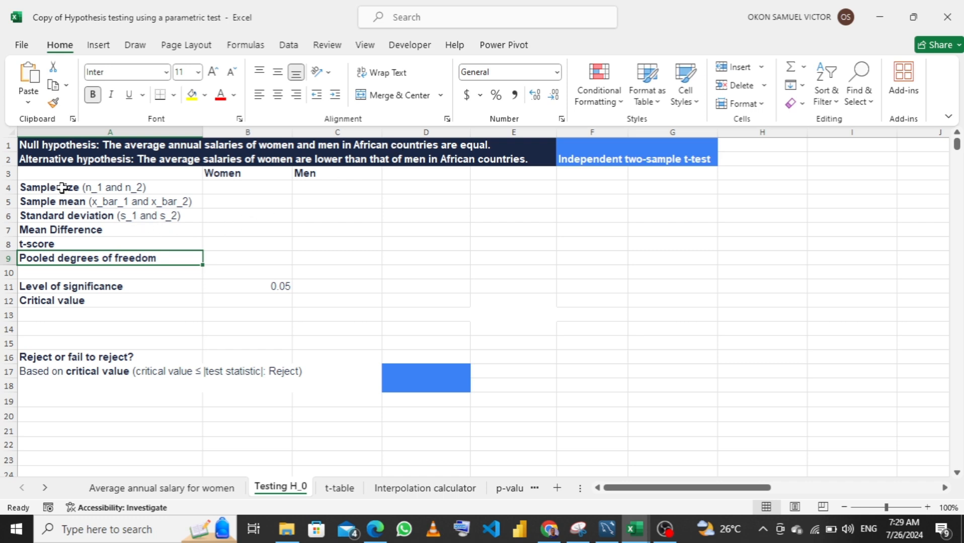
In B4, calculate the women's sample size with COUNT over B2:B36 of the Average annual salary for women sheet
click(239, 187)
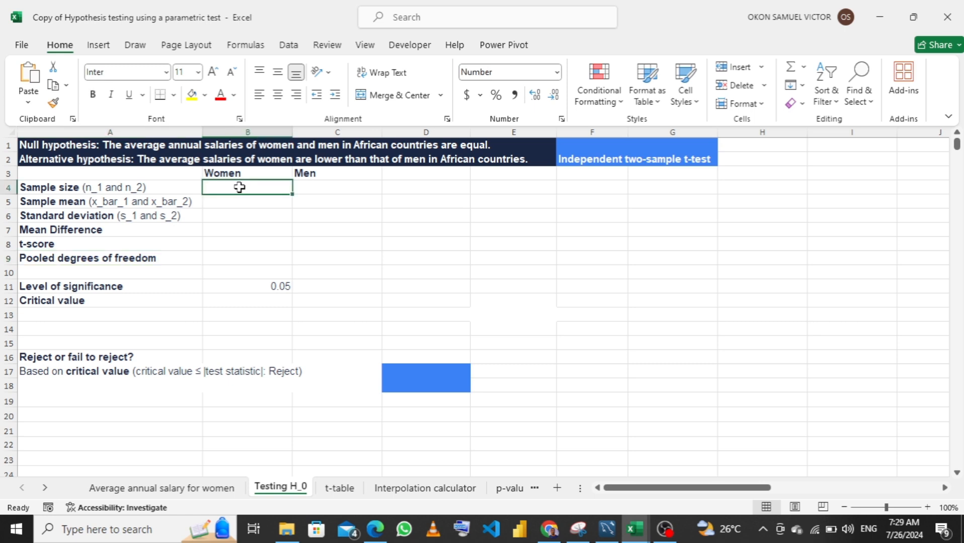
text(=)
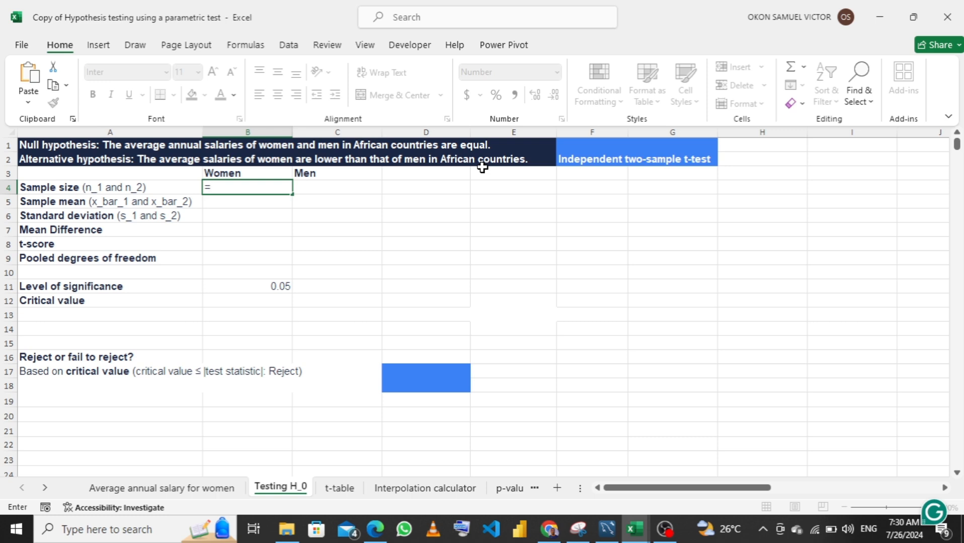
text(coun)
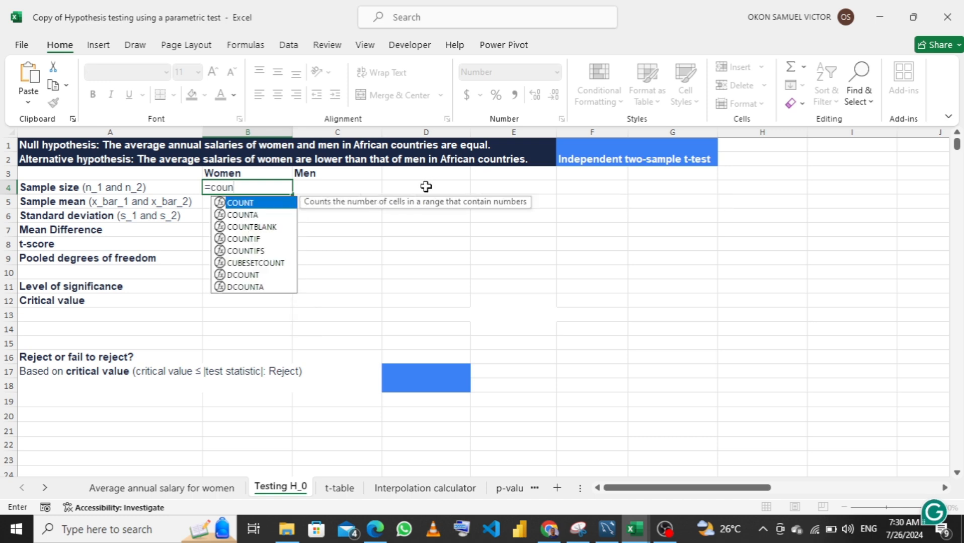
key(Tab)
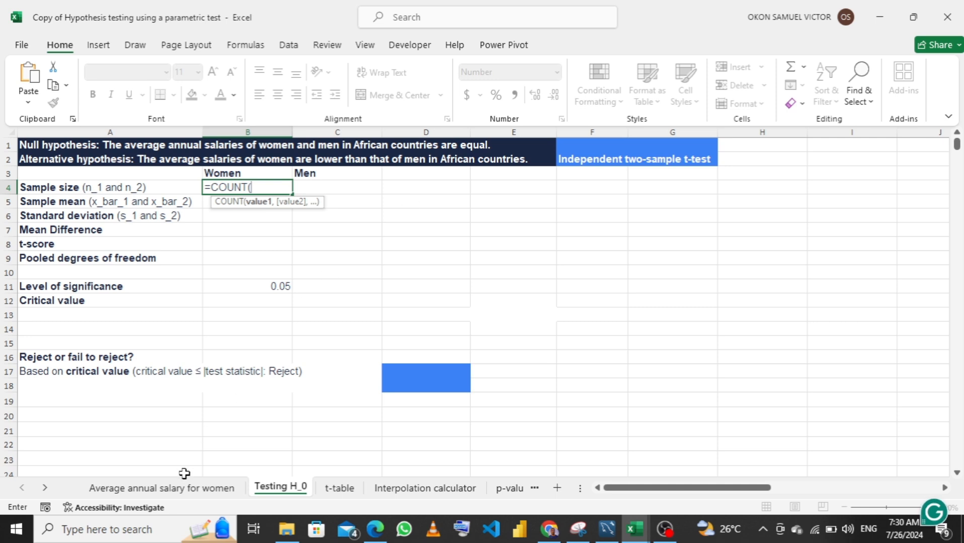
click(172, 492)
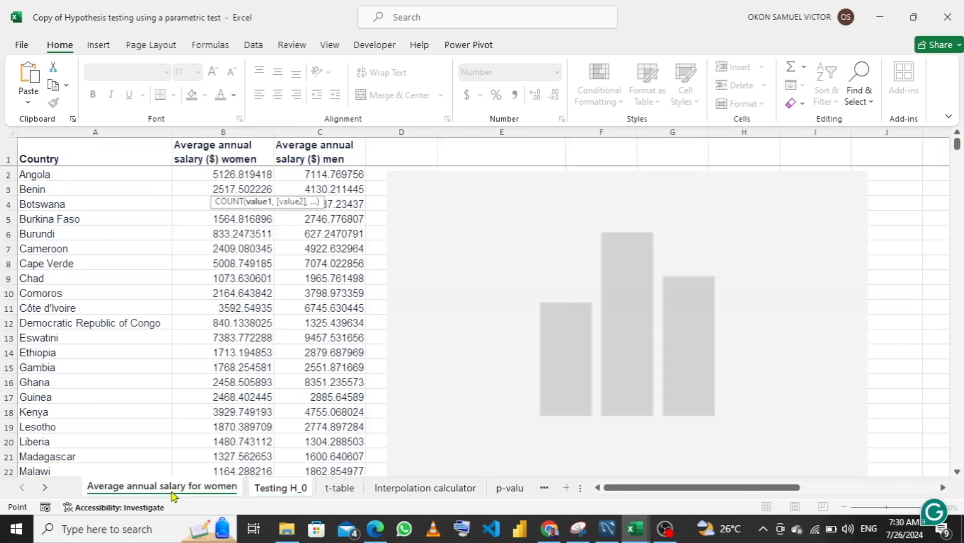
click(227, 177)
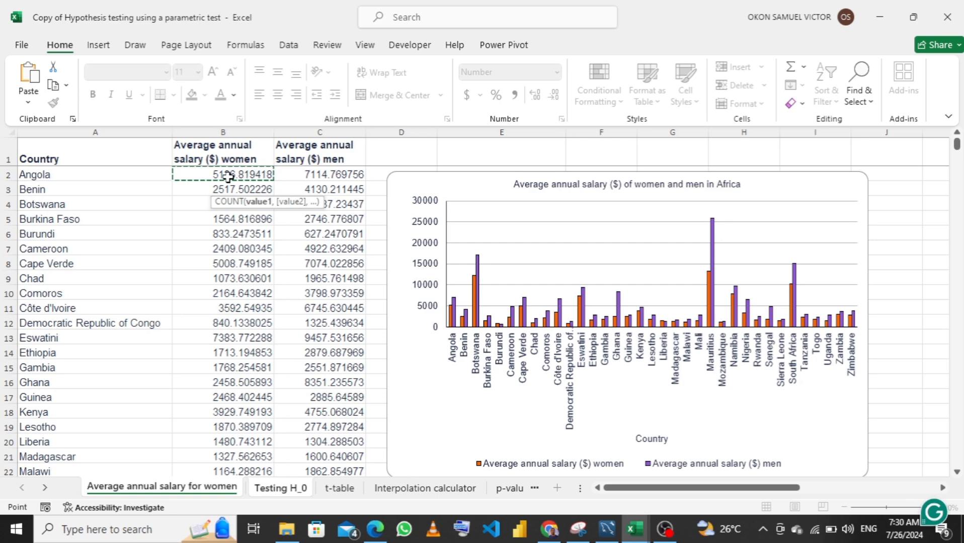
key(ctrl+shift+Down)
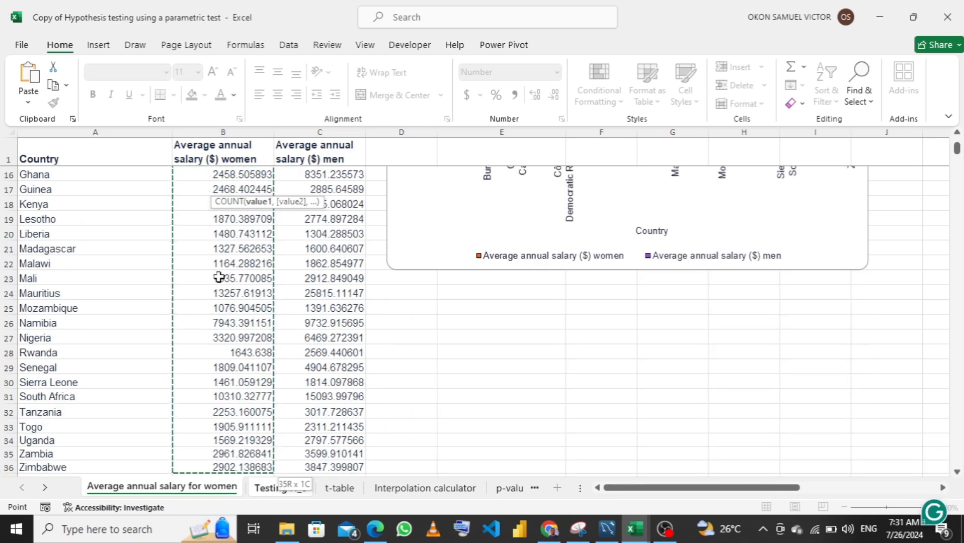
key(Return)
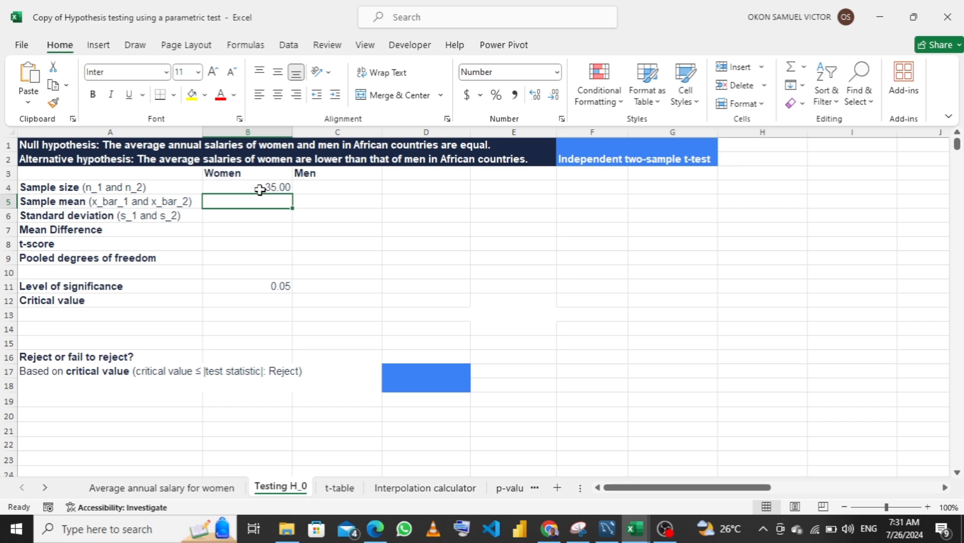
Review the salary data sheet, and fill the women's sample size formula from B4 across to the men's cell C4 on Testing H_0
click(166, 489)
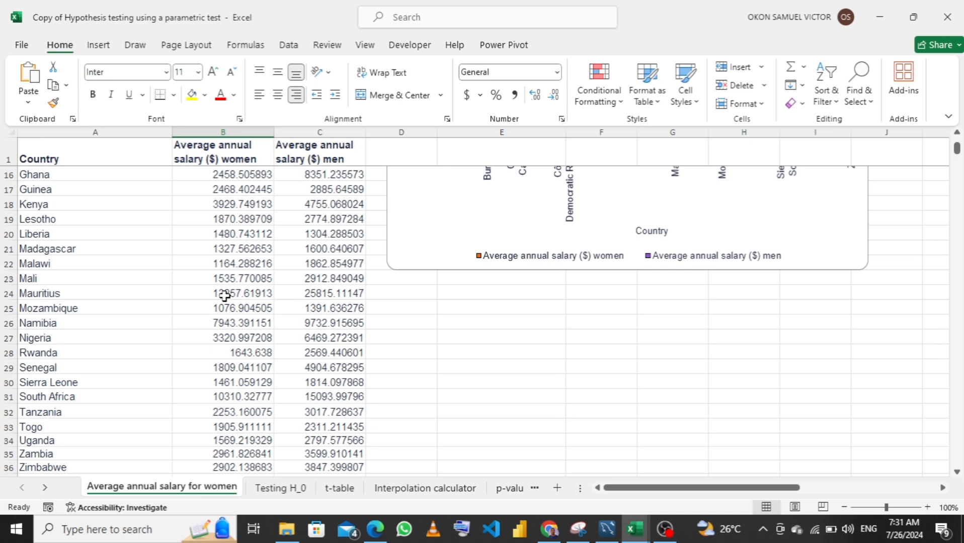
scroll(226, 294, up, 5)
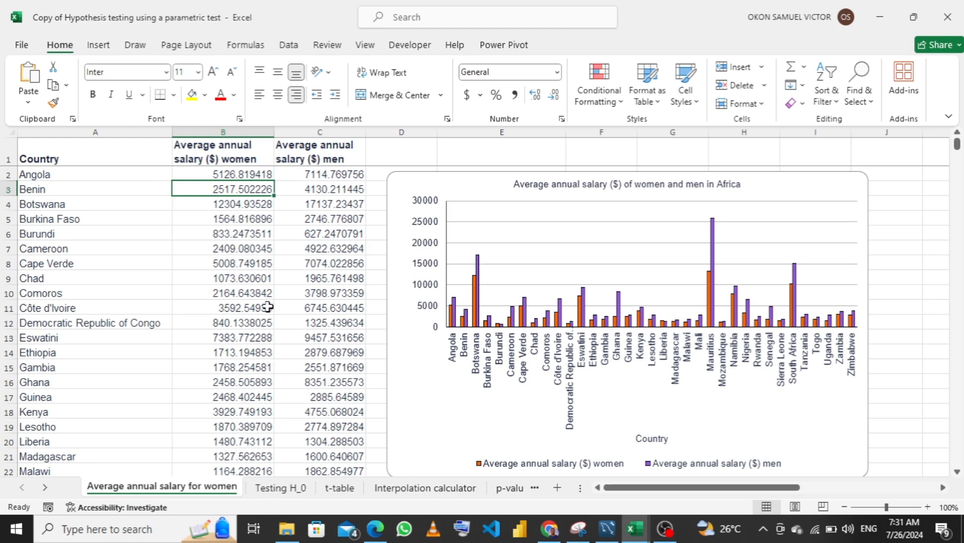
click(276, 491)
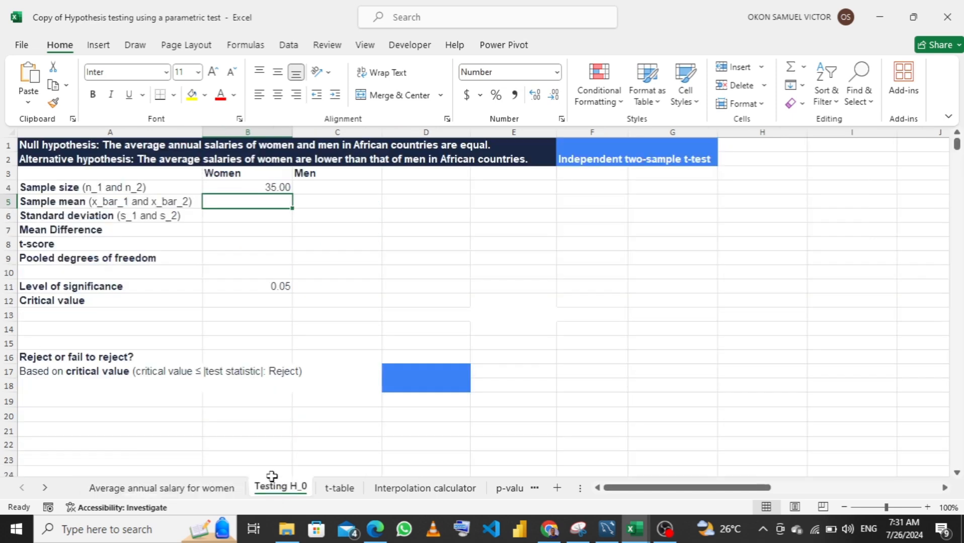
click(324, 186)
click(279, 188)
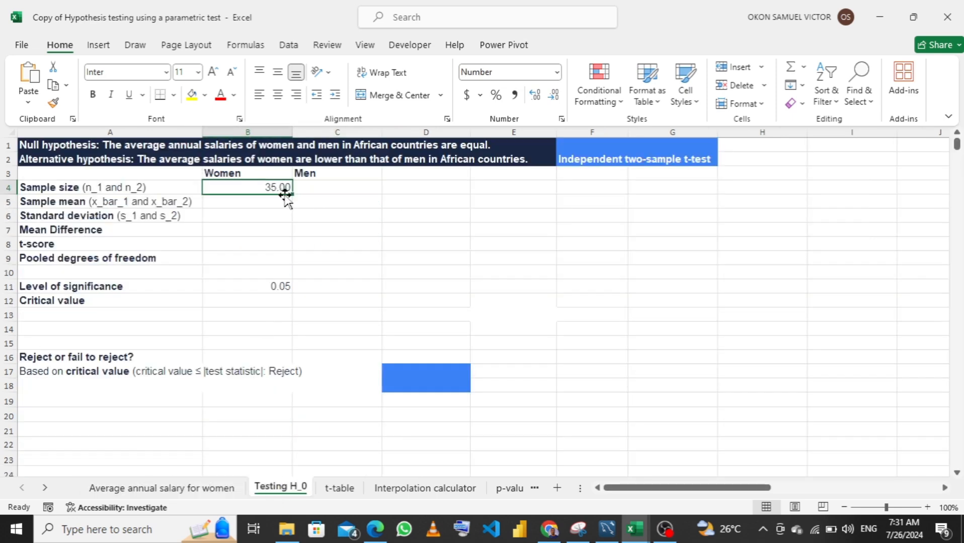
drag(295, 193, 347, 198)
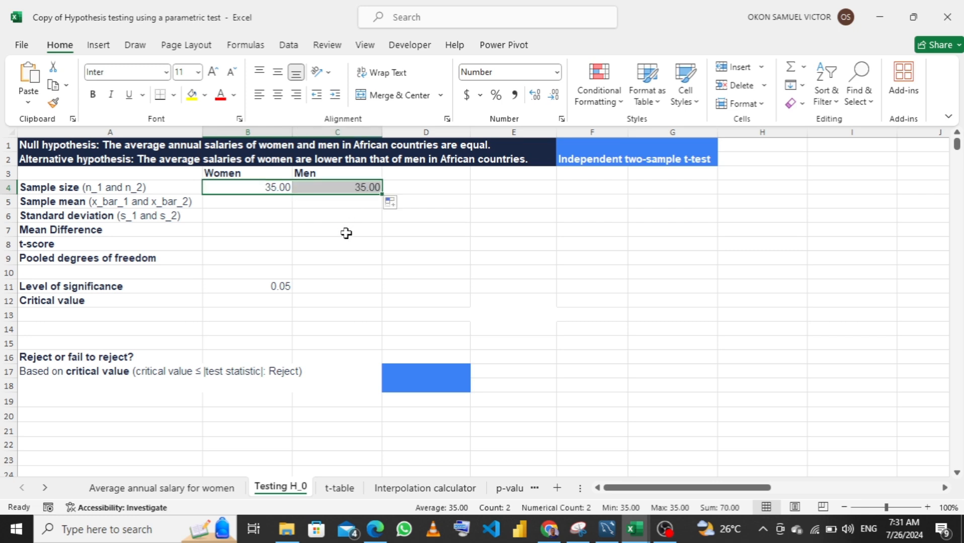
In B5, calculate the women's sample mean with AVERAGE over salary range B2:B36 of the data sheet, and fill the formula across to C5 for men
click(266, 207)
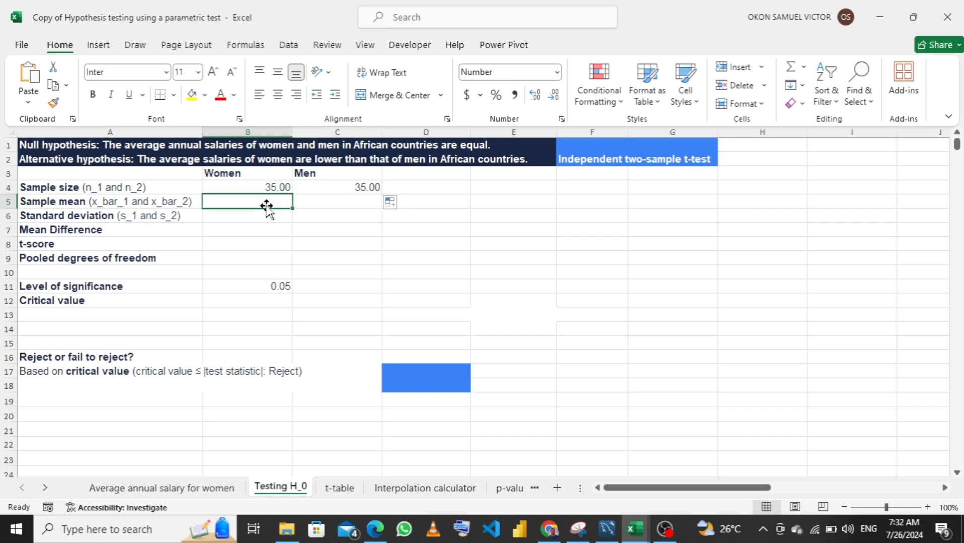
text(=av)
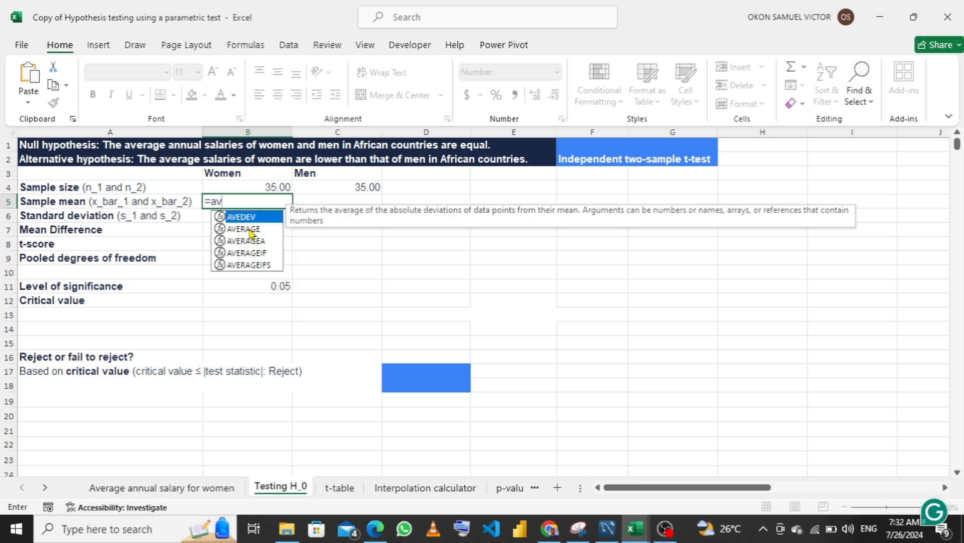
click(249, 229)
double_click(249, 229)
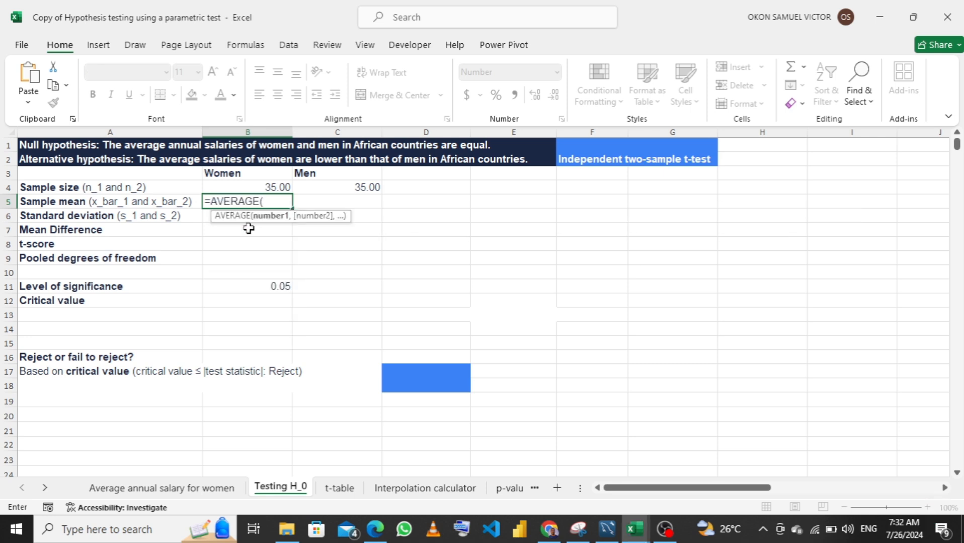
click(176, 492)
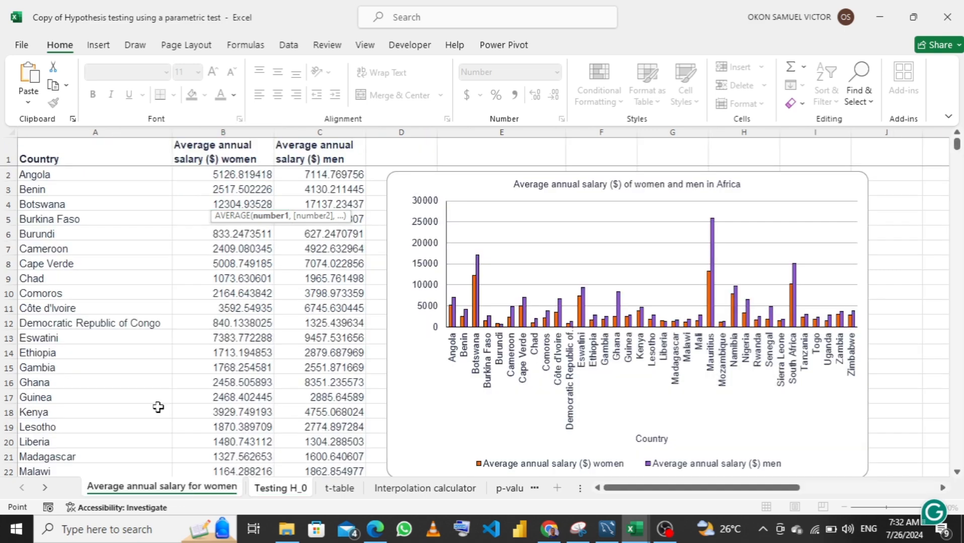
click(243, 174)
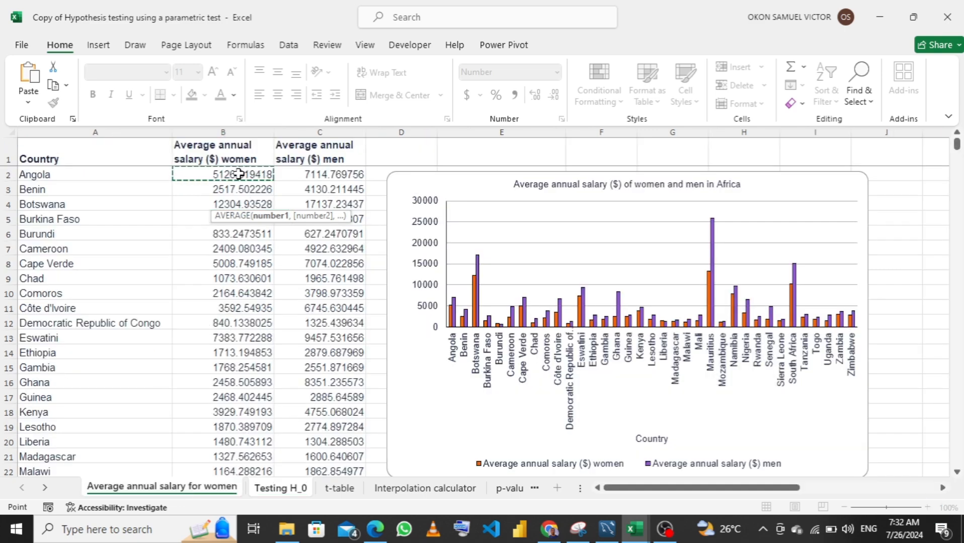
key(ctrl+shift+Down)
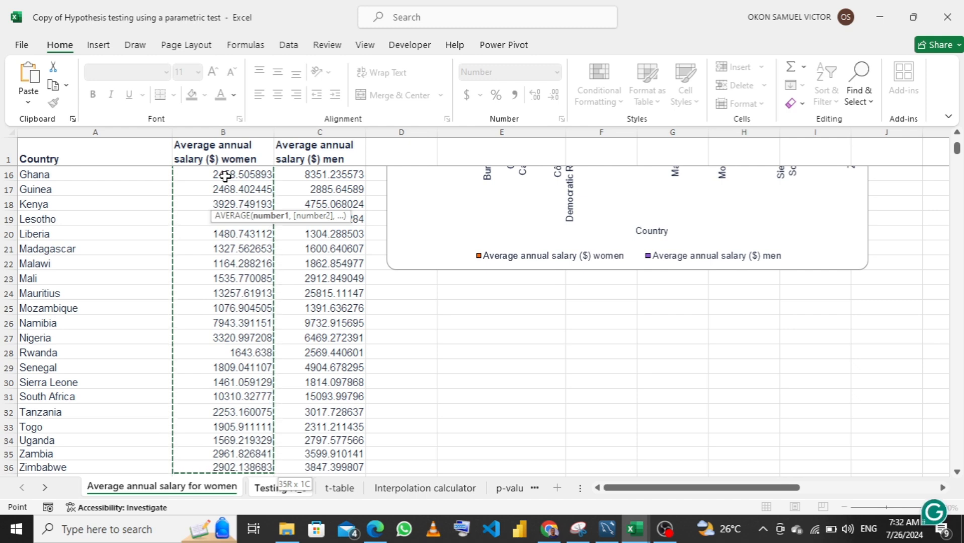
text())
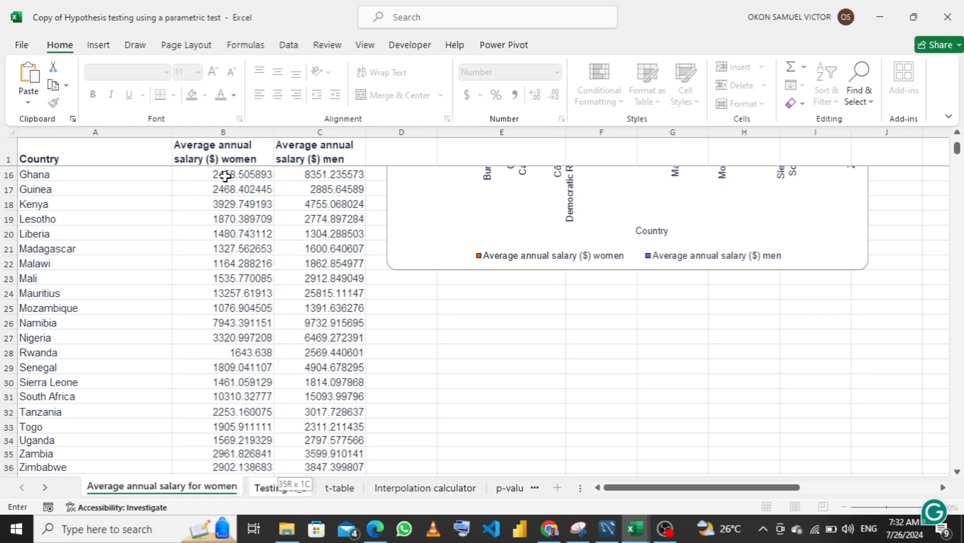
key(Return)
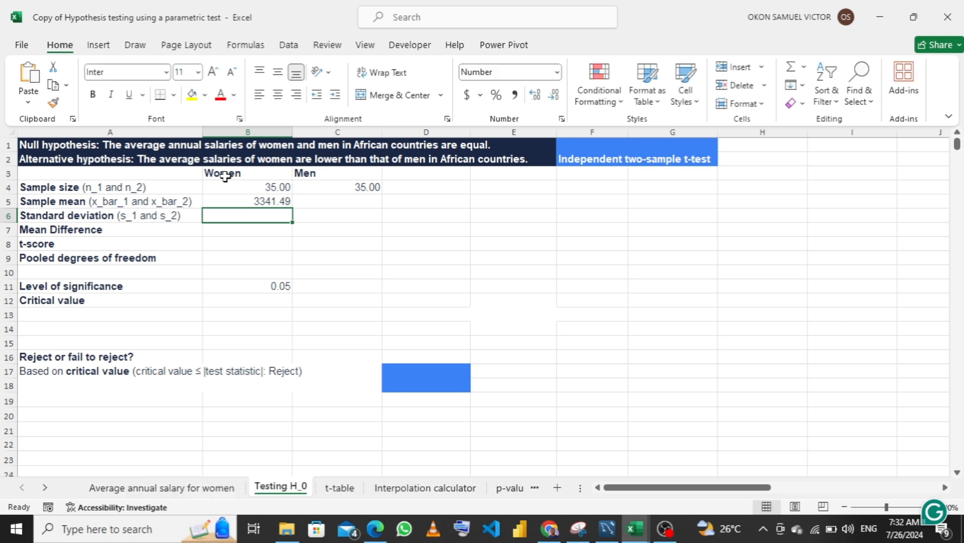
click(243, 202)
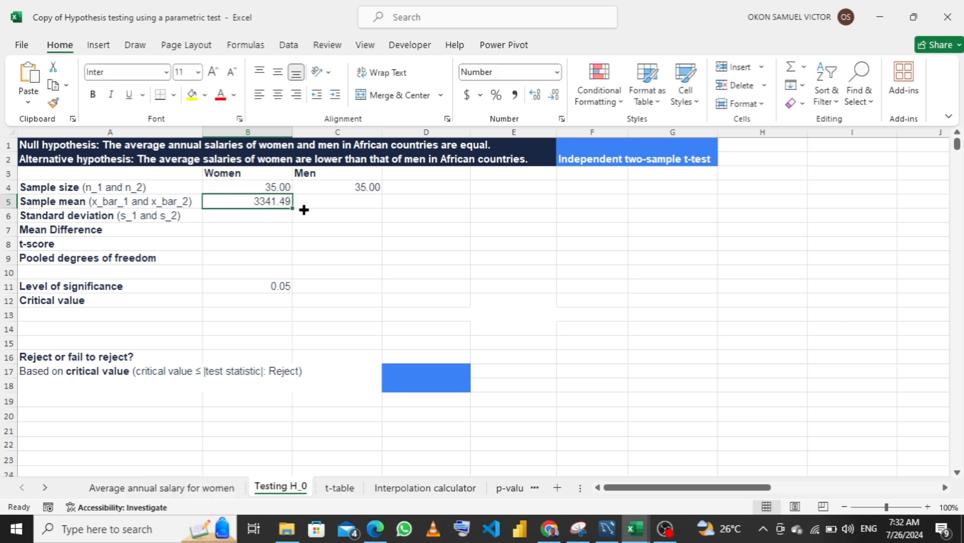
drag(293, 208, 355, 204)
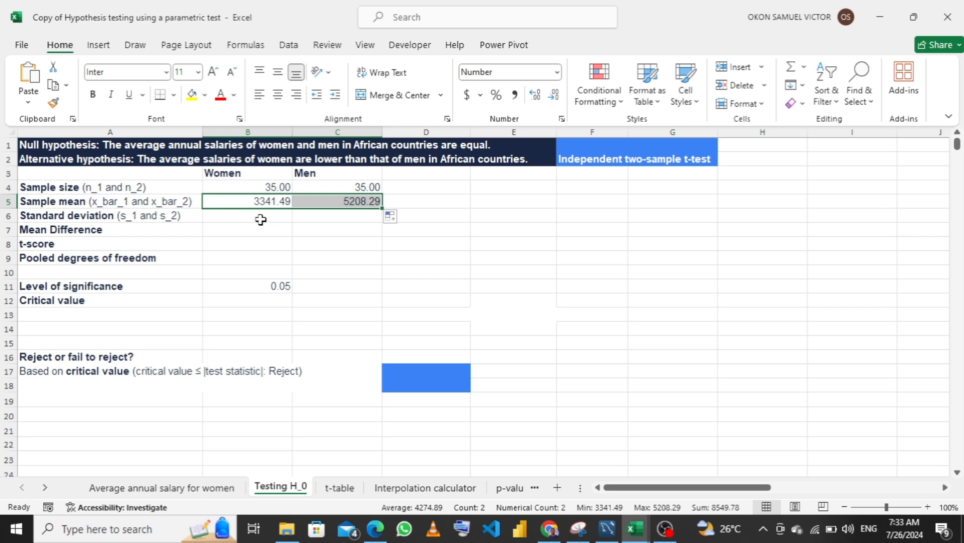
In B6, calculate the women's standard deviation with STDEV over salary range B2:B36 of the data sheet, and fill the formula across to C6 for men
click(261, 219)
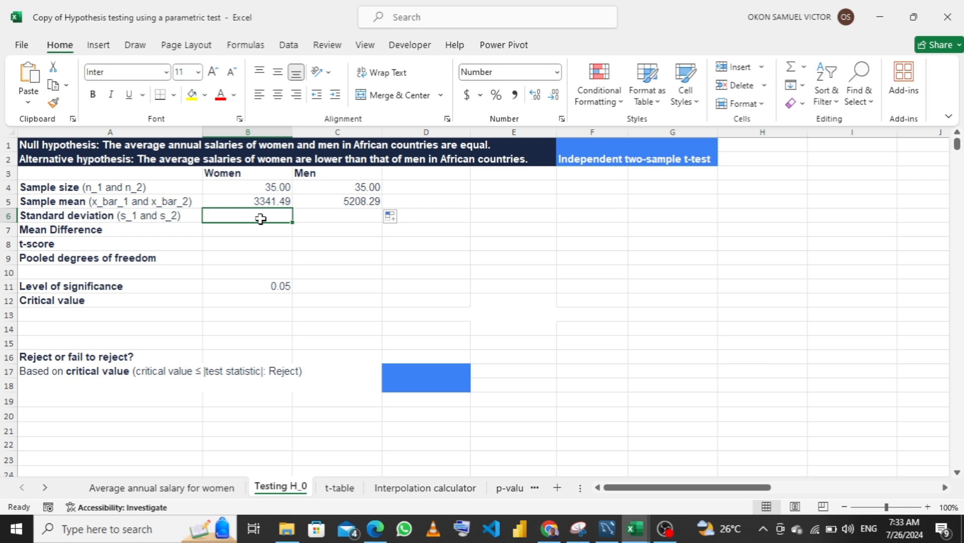
text(=st)
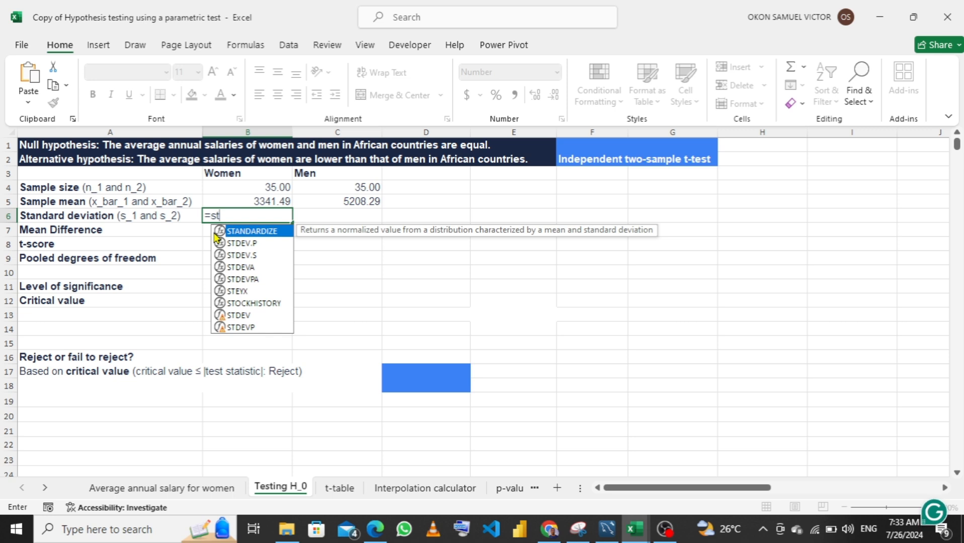
key(Down)
key(Down)
key(Down)
key(Down)
key(Down)
key(Down)
key(Down)
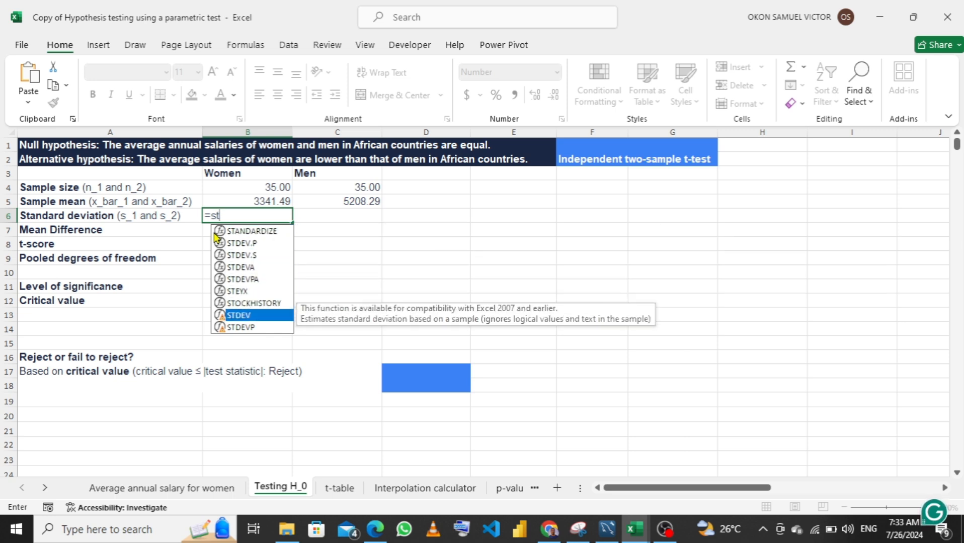
key(Tab)
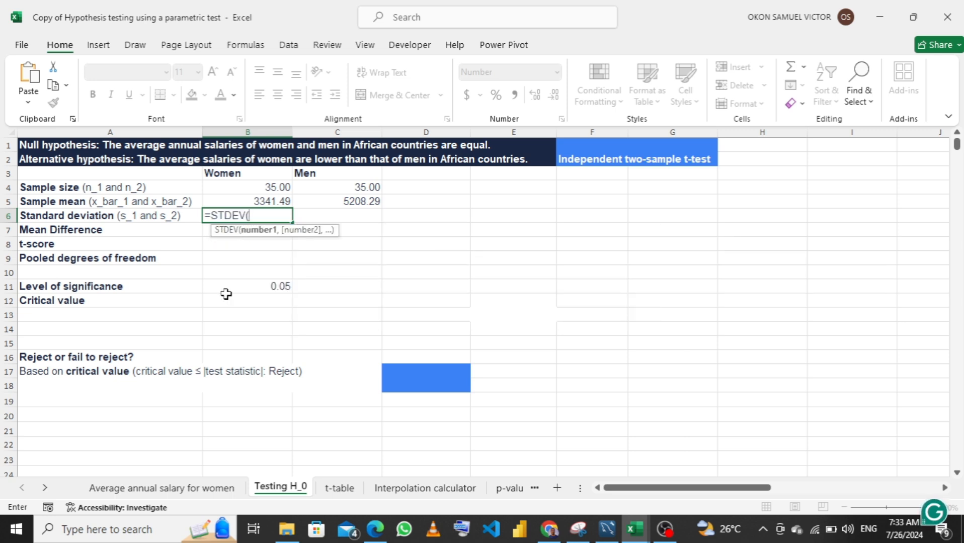
click(160, 488)
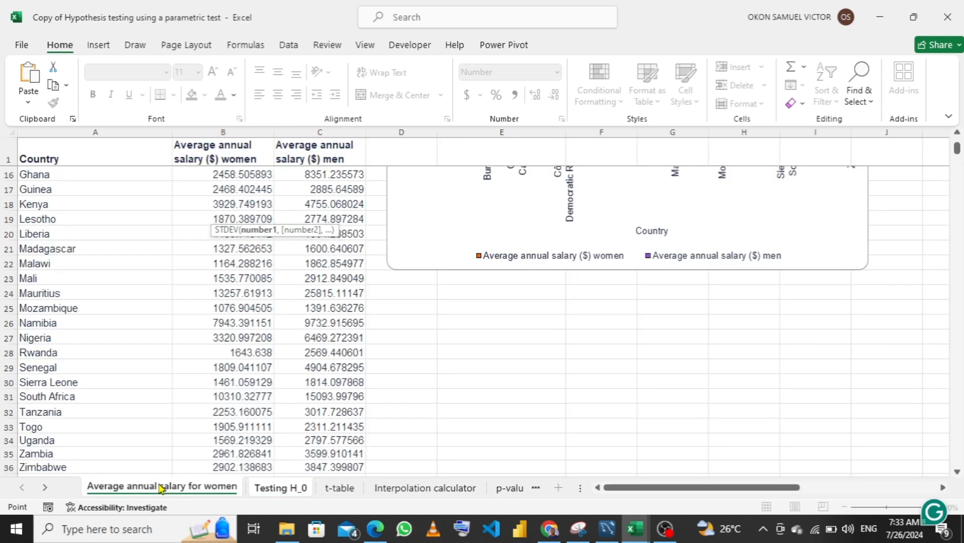
scroll(228, 206, up, 5)
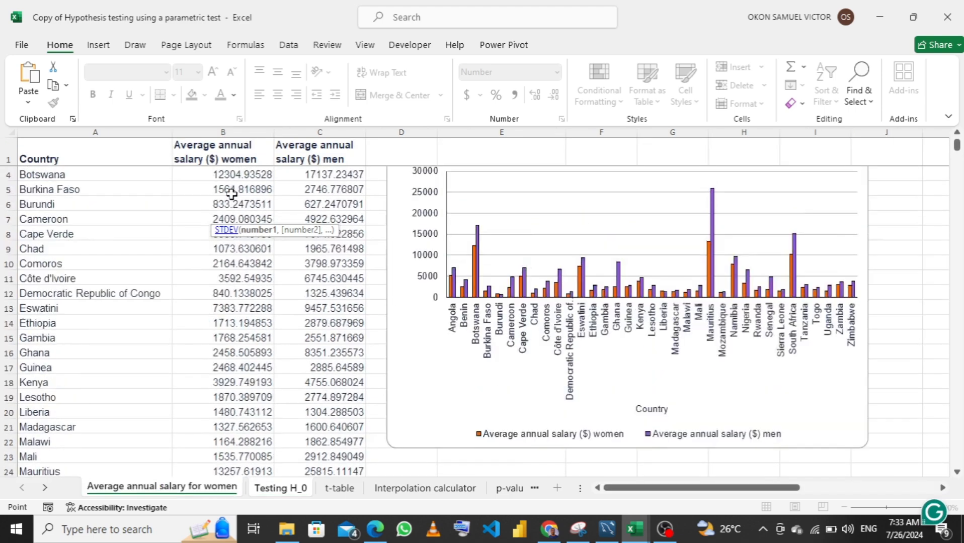
click(231, 176)
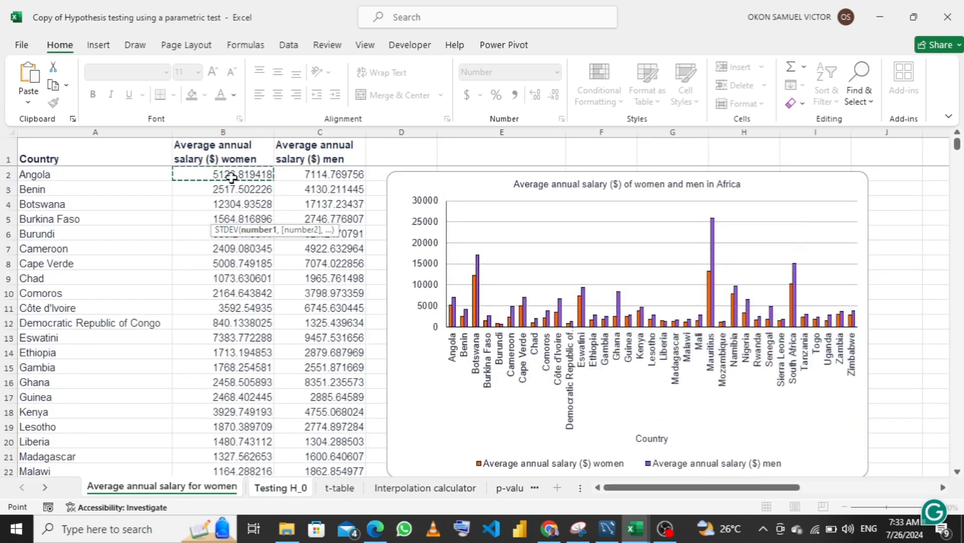
key(ctrl+shift+Down)
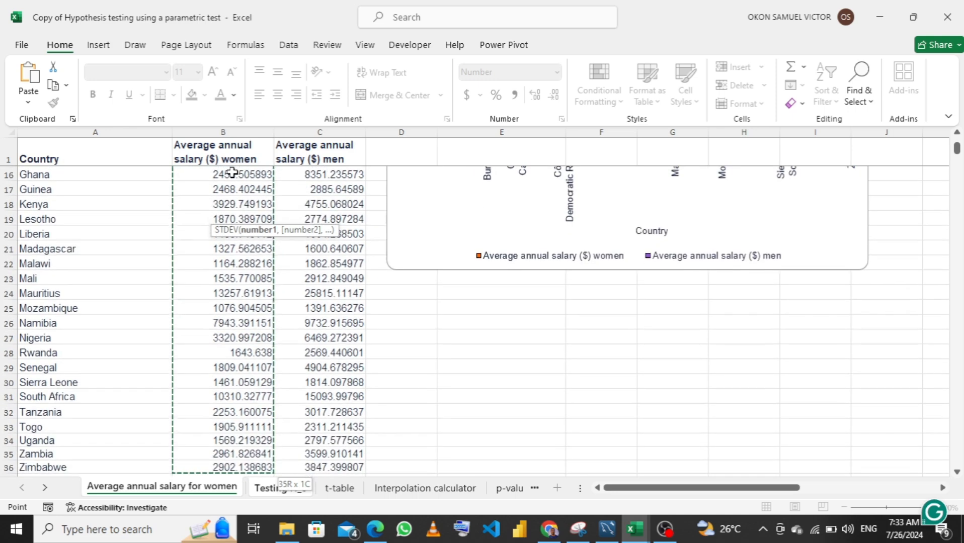
text())
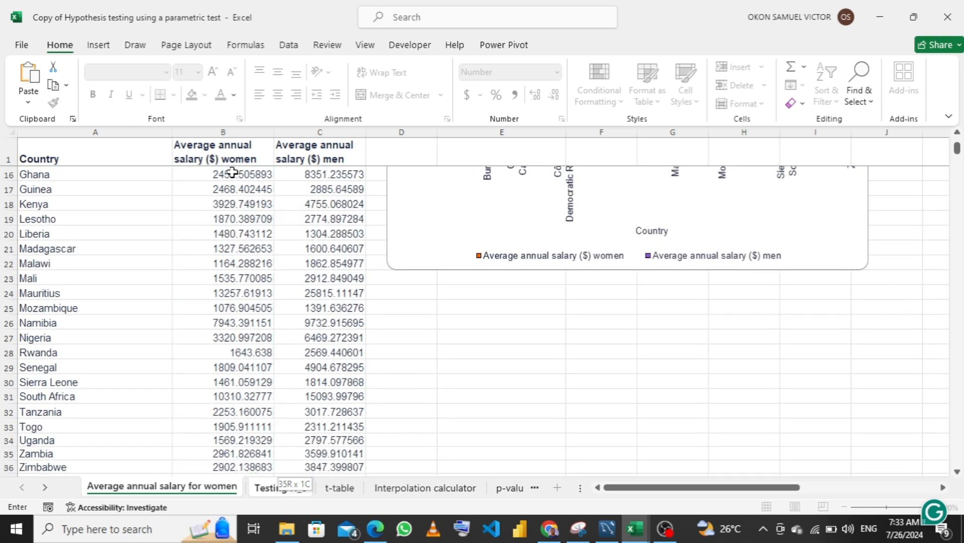
key(Return)
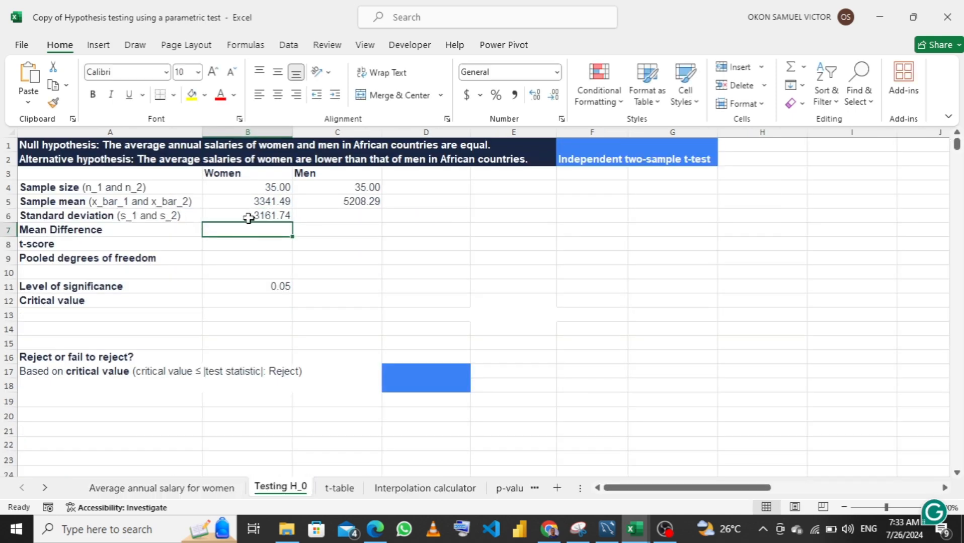
click(252, 216)
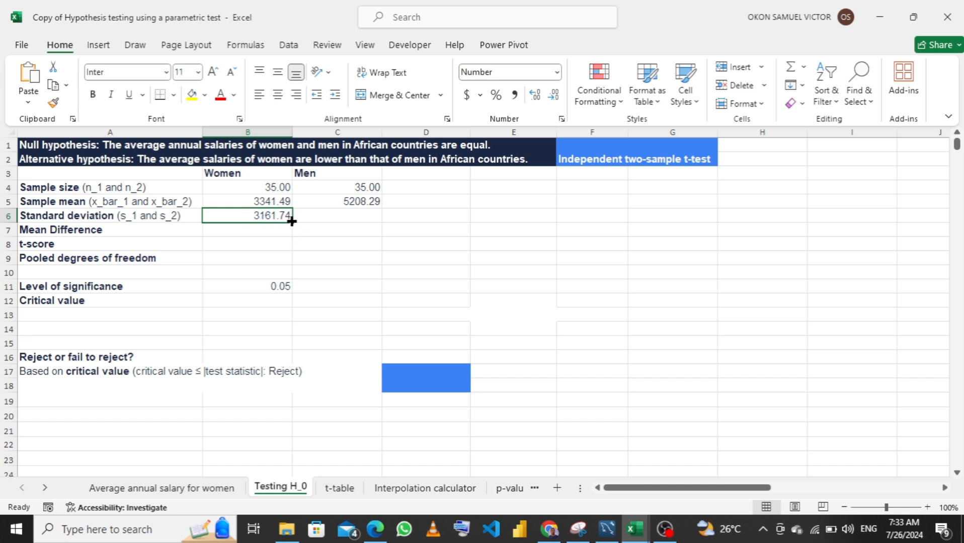
drag(290, 220, 352, 216)
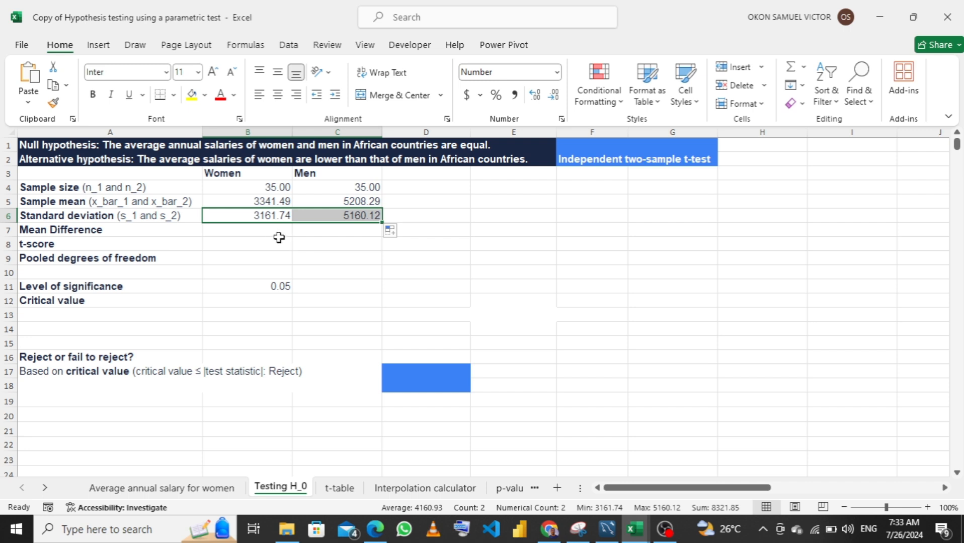
In B7, calculate the mean difference by subtracting B6 from C6 with the formula =C6-B6
click(258, 233)
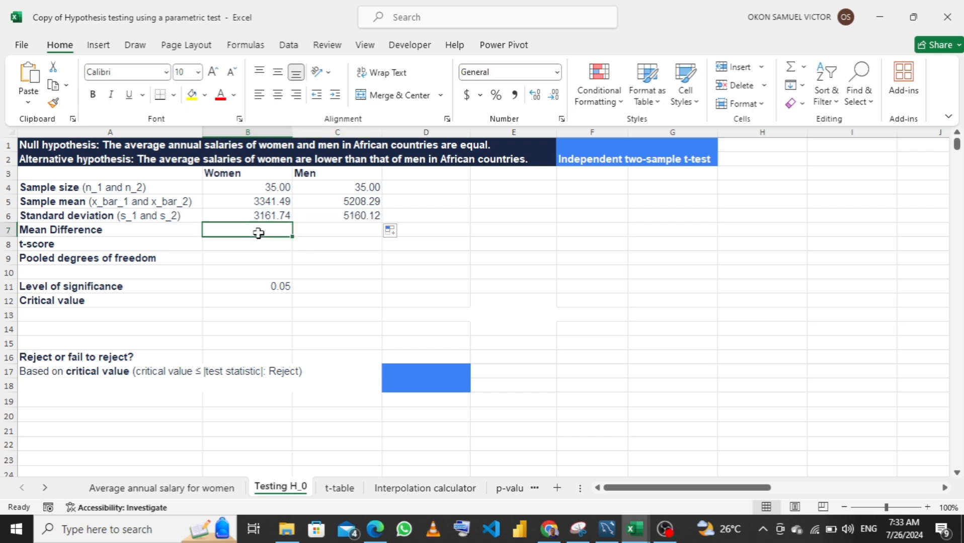
text(=)
click(339, 217)
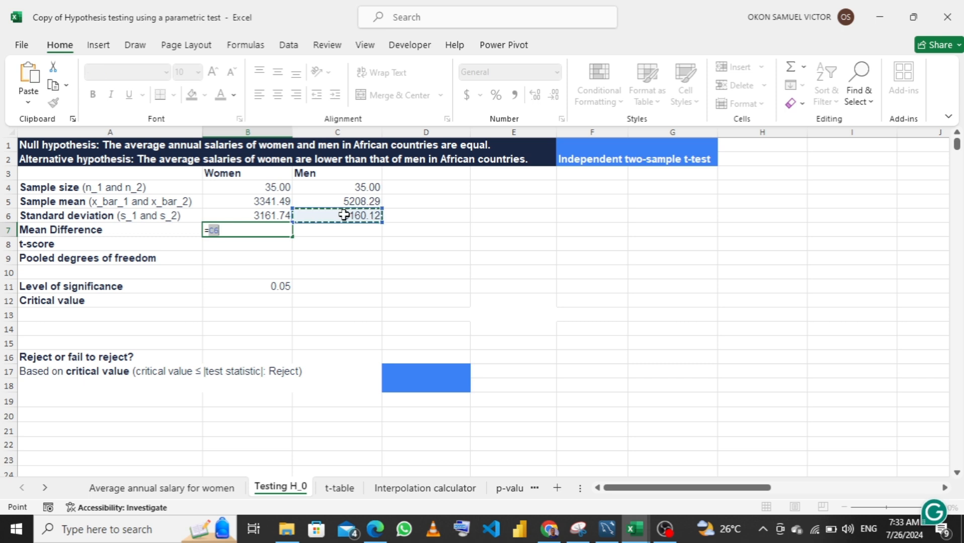
text(-)
click(265, 214)
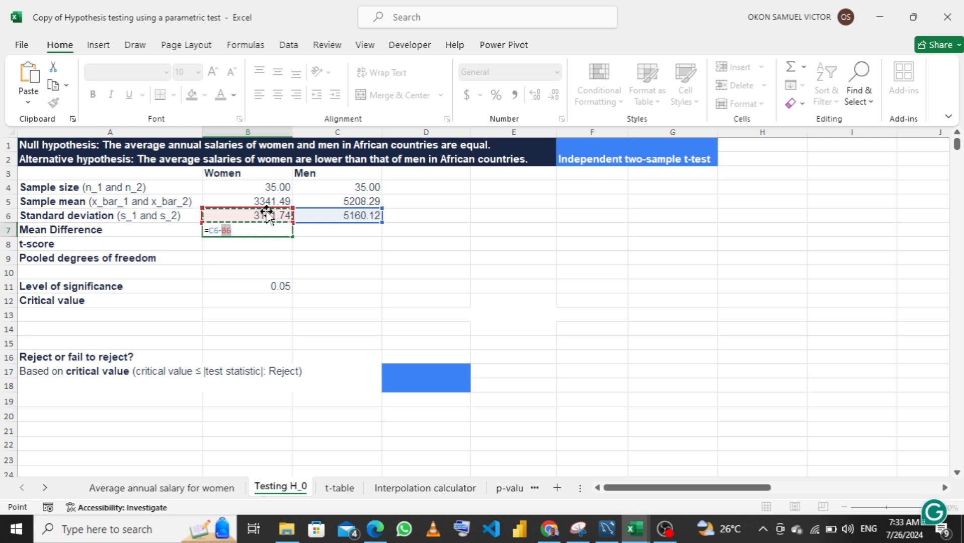
key(Return)
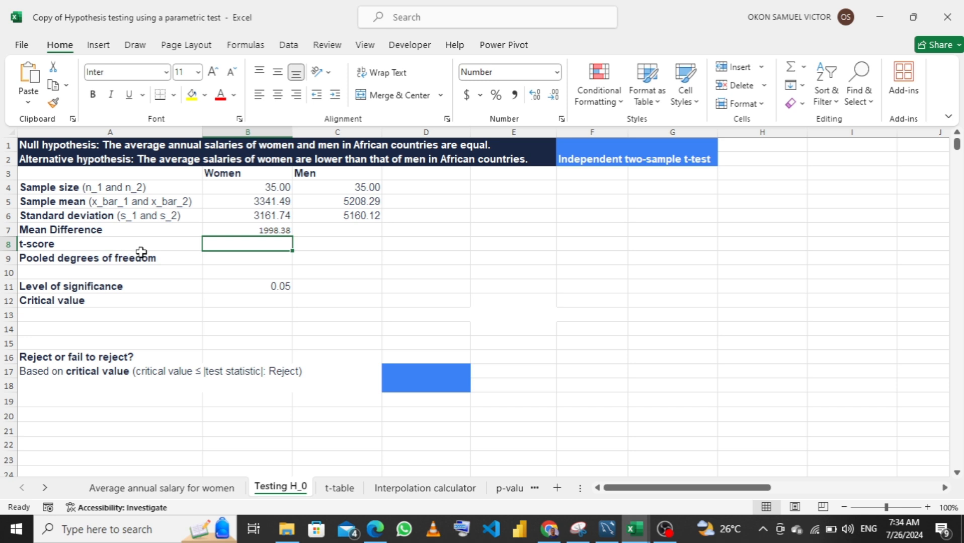
In B9, calculate the pooled degrees of freedom with the formula =B4+C4-2
click(239, 257)
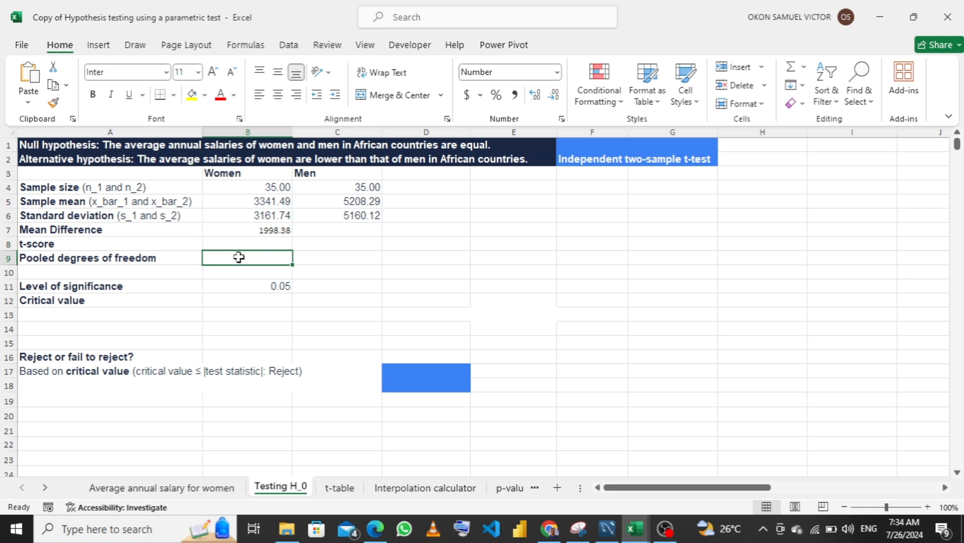
text(=)
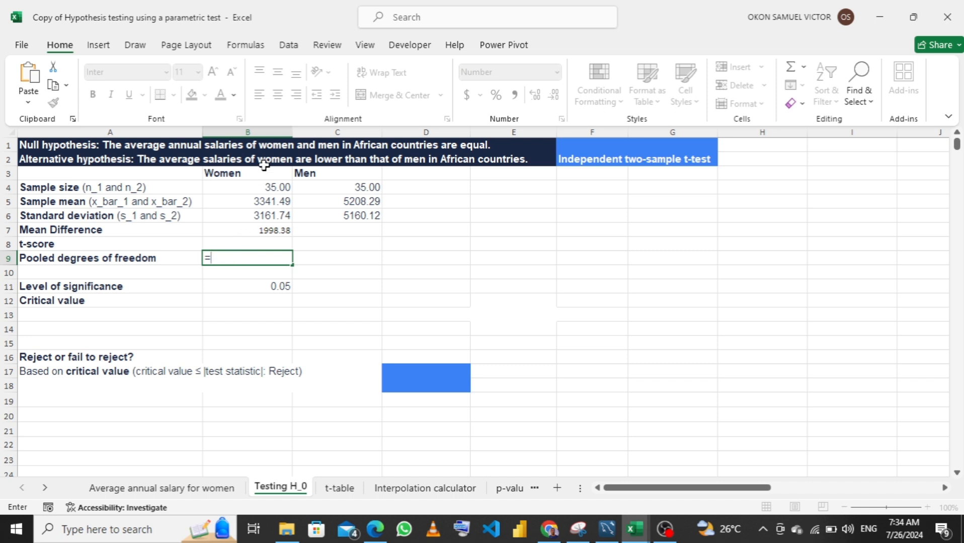
click(270, 187)
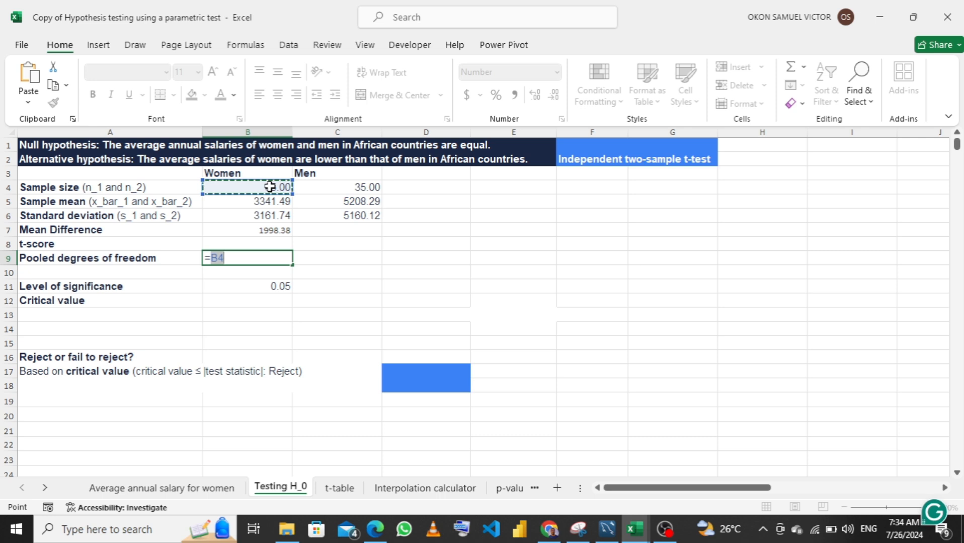
text(_)
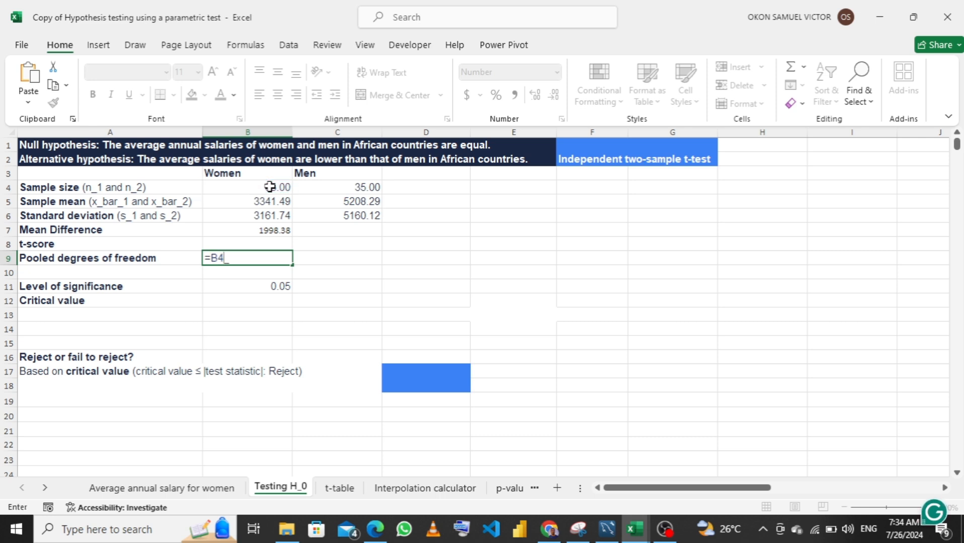
key(BackSpace)
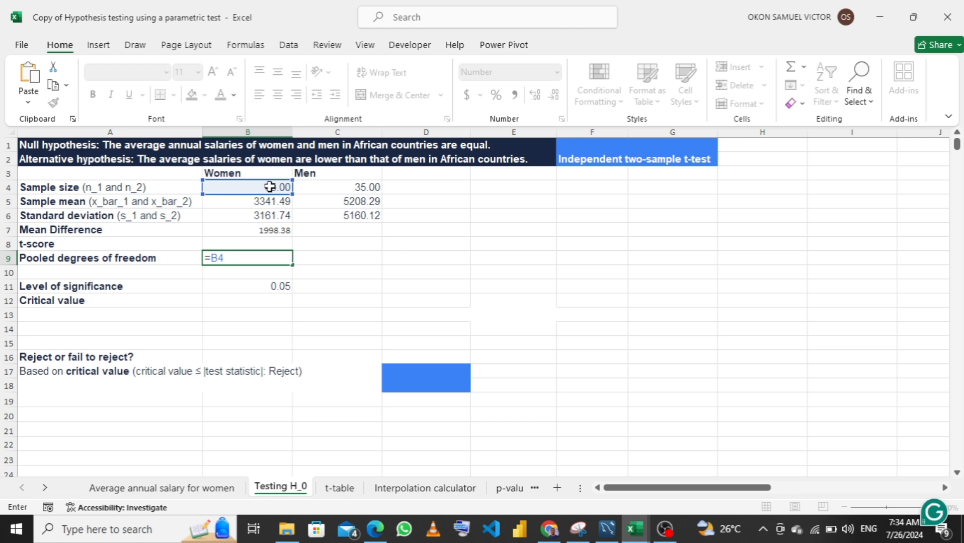
text(_)
click(270, 186)
click(348, 188)
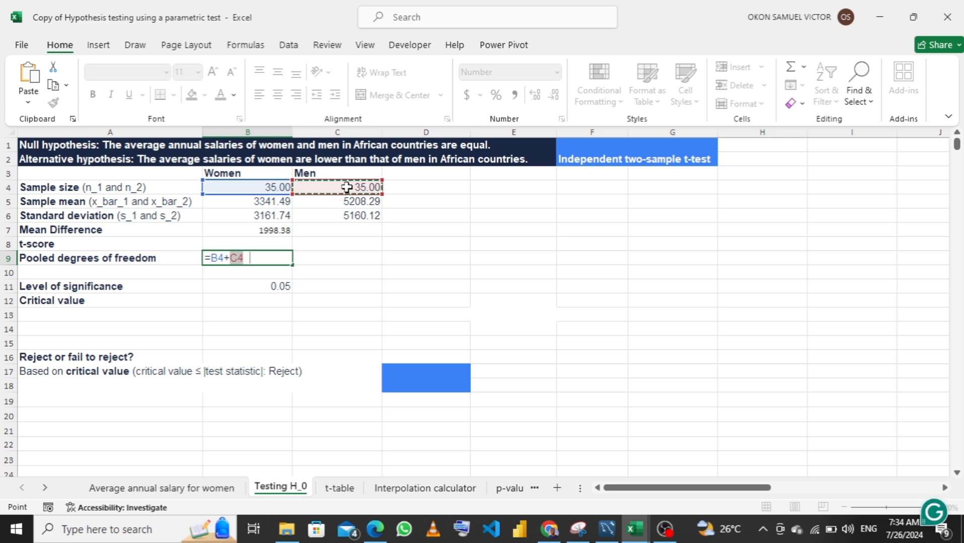
text(=)
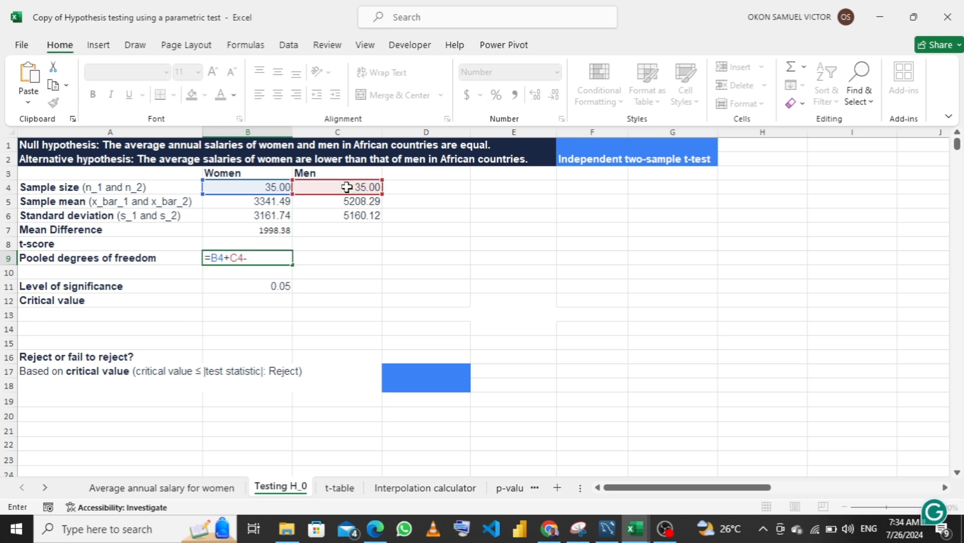
text(2)
key(Return)
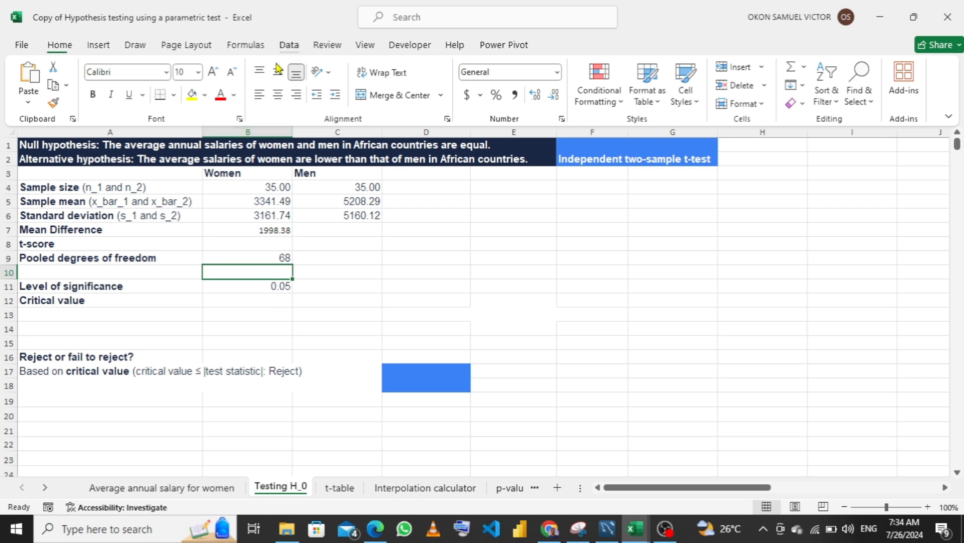
Enable the Analysis ToolPak add-in through the Excel add-ins settings
click(289, 46)
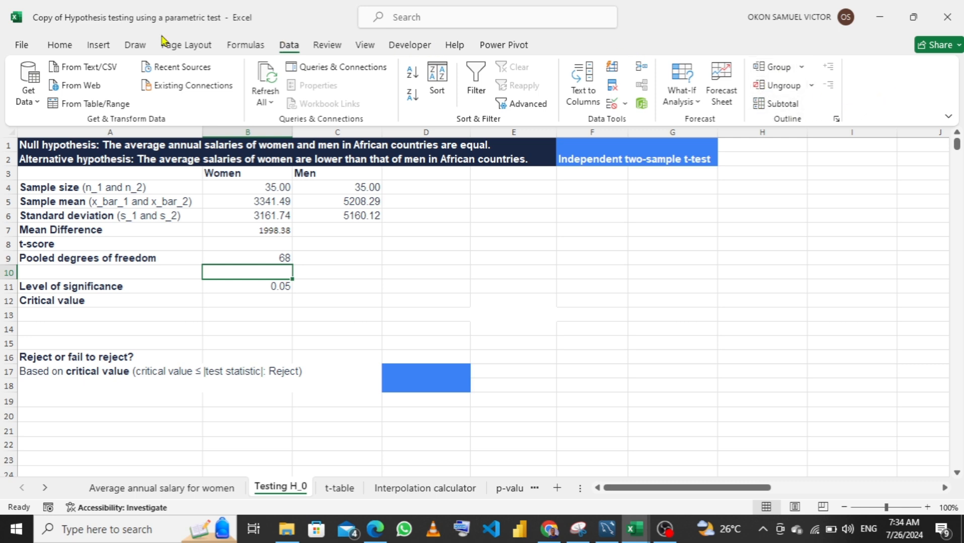
click(24, 46)
click(43, 461)
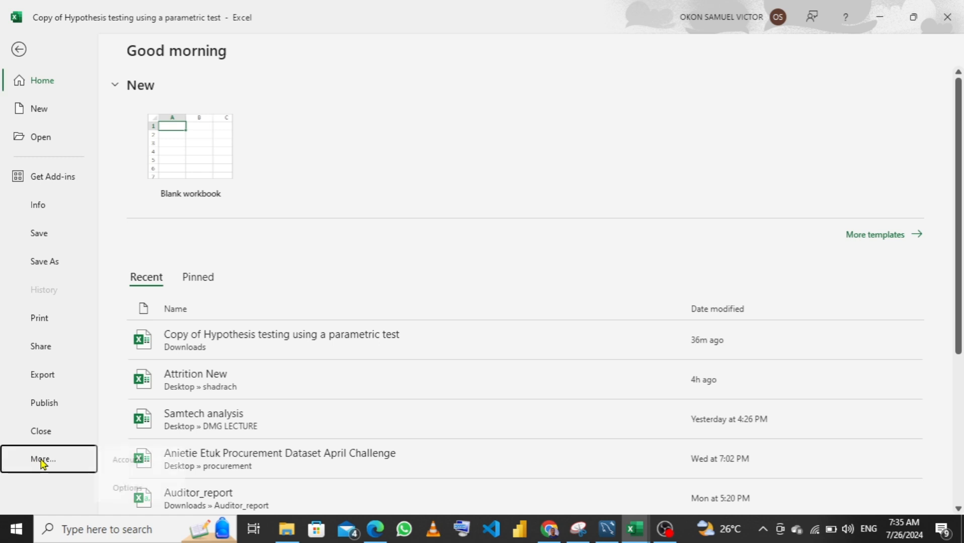
click(139, 492)
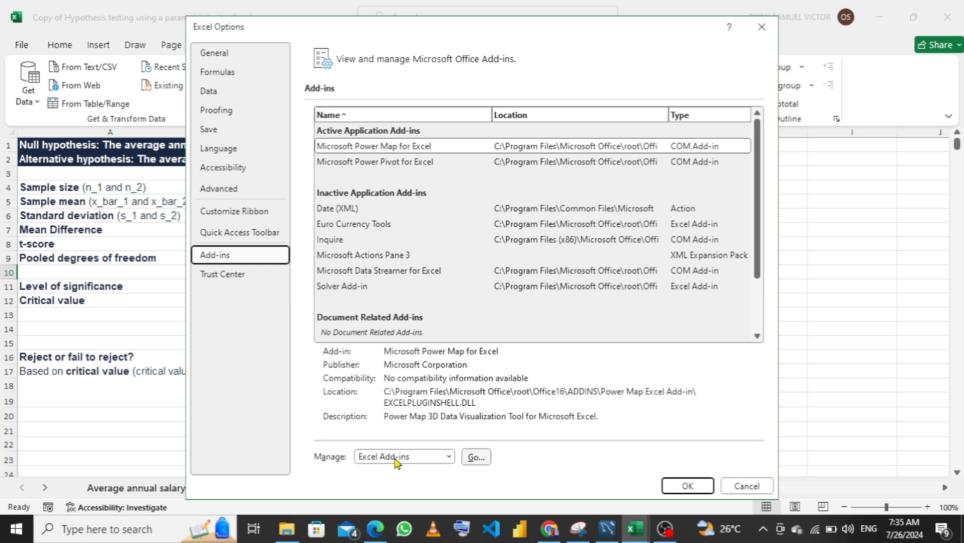
click(477, 458)
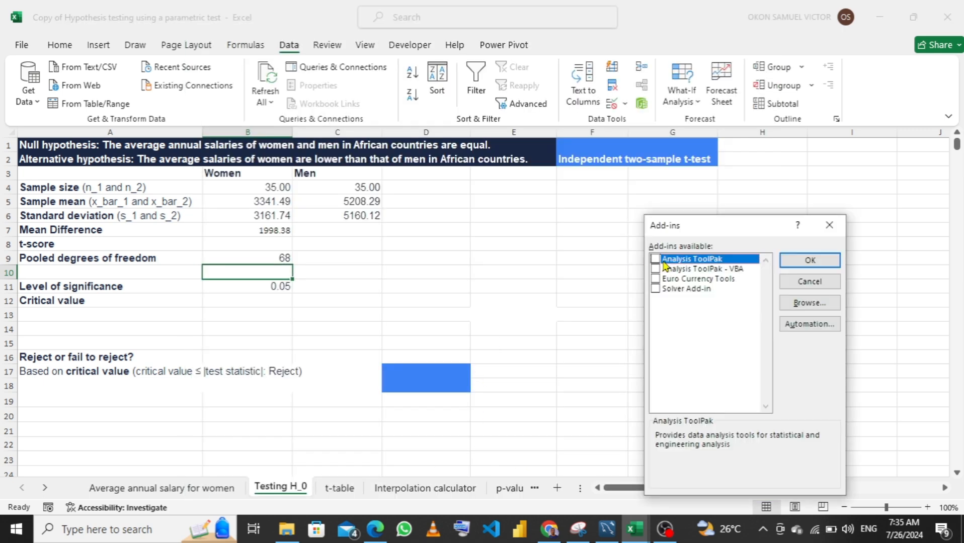
click(655, 259)
click(803, 261)
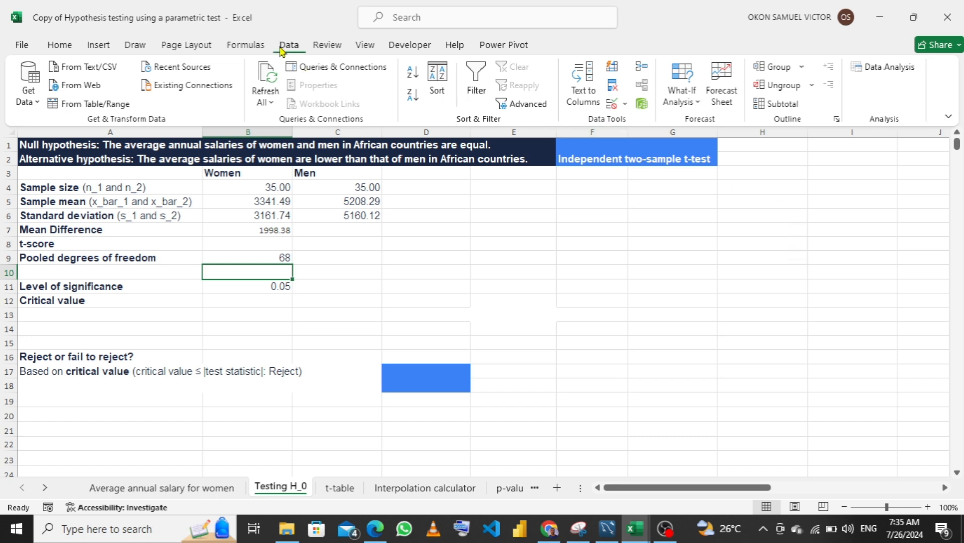
Start the Data Analysis tool t-Test: Two-Sample Assuming Equal Variances
click(886, 68)
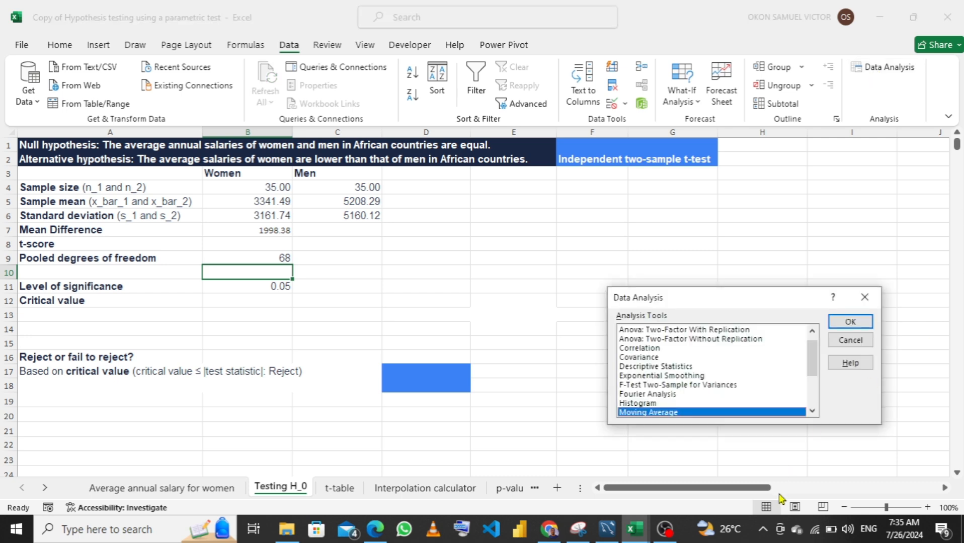
scroll(681, 382, down, 3)
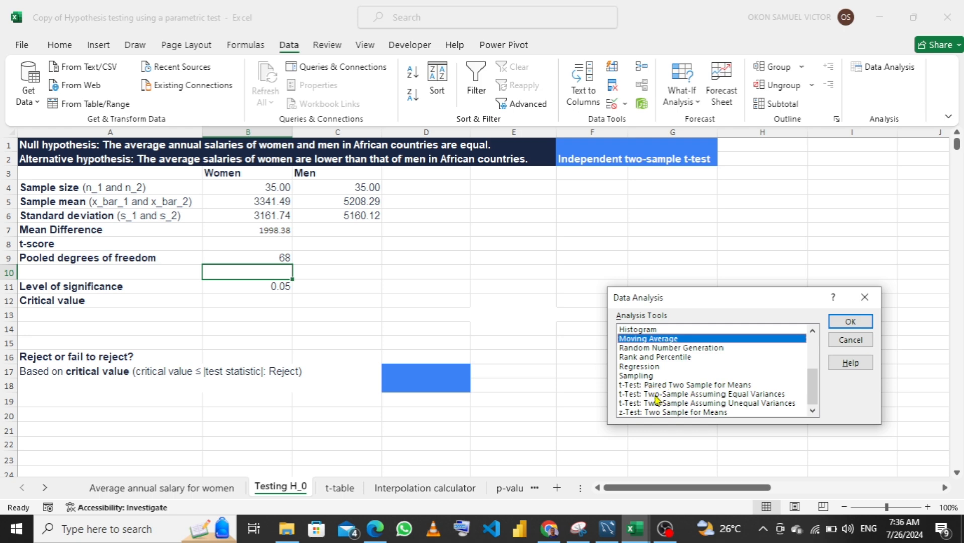
click(679, 395)
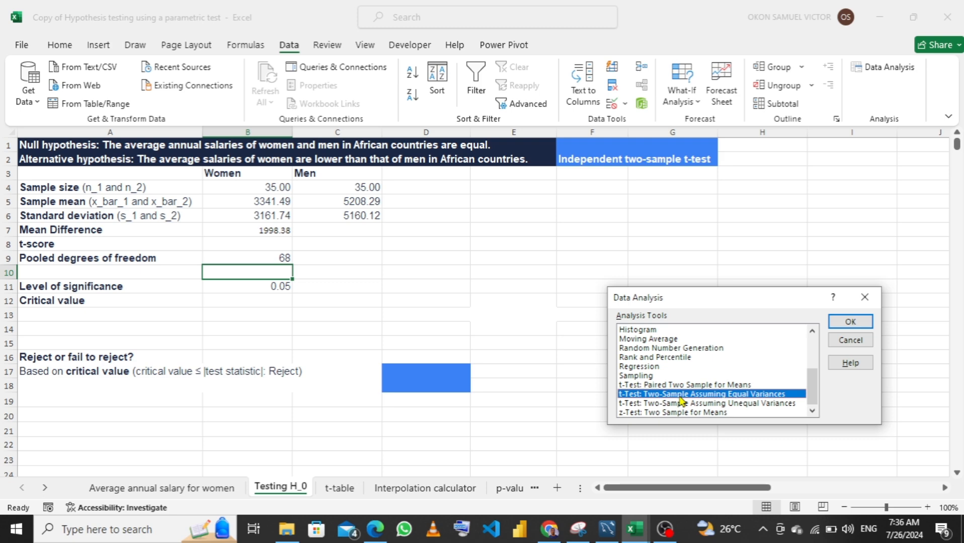
click(849, 322)
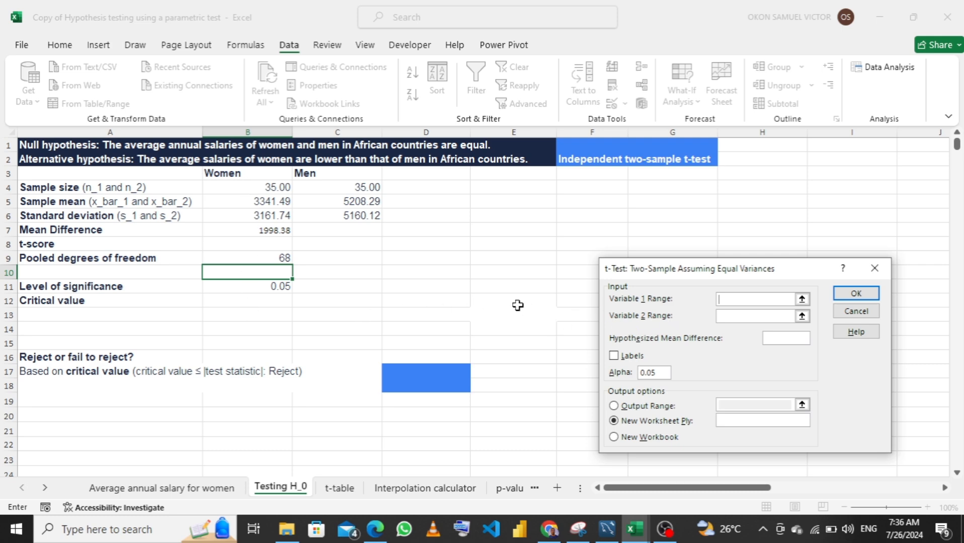
Set the t-test's Variable 1 range to the women's salaries B2:B36 on the Average annual salary for women sheet
click(801, 300)
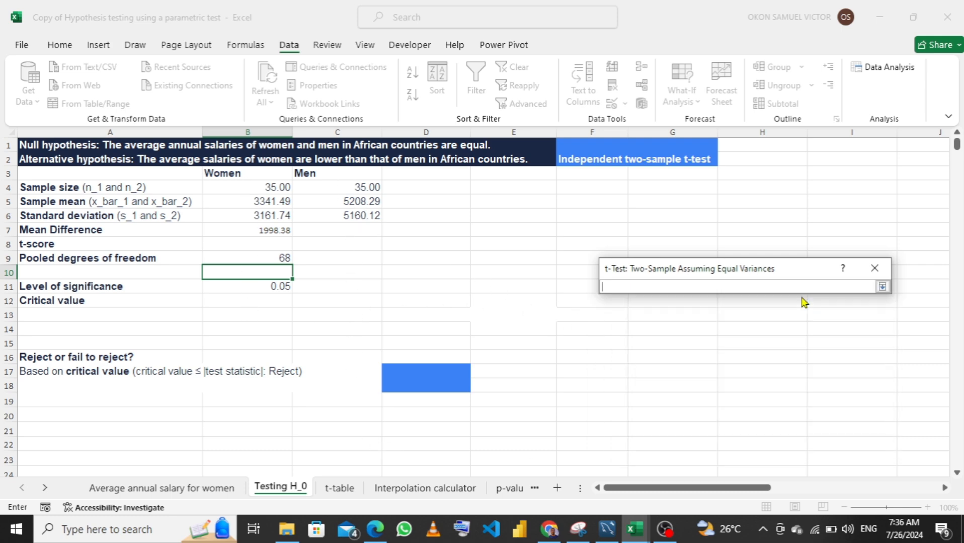
click(158, 488)
scroll(197, 265, up, 5)
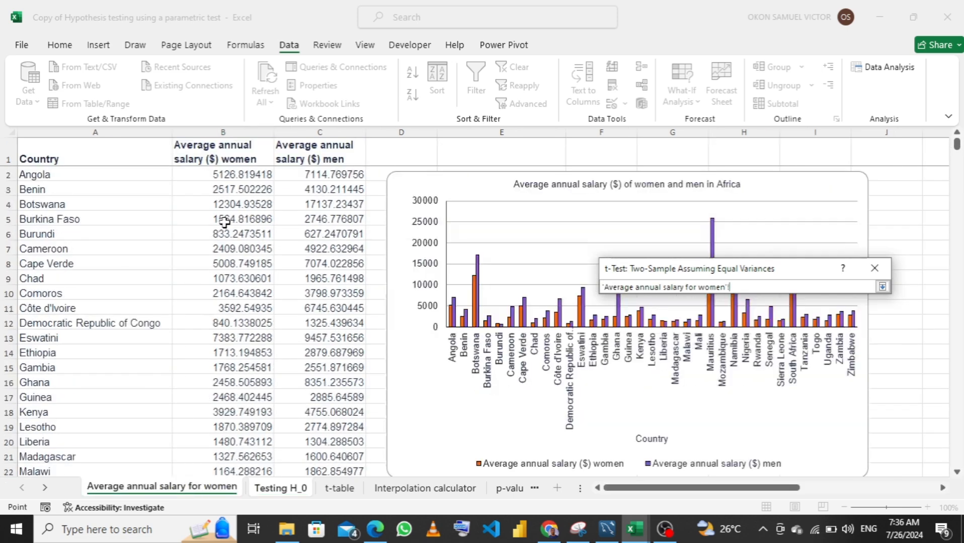
click(238, 174)
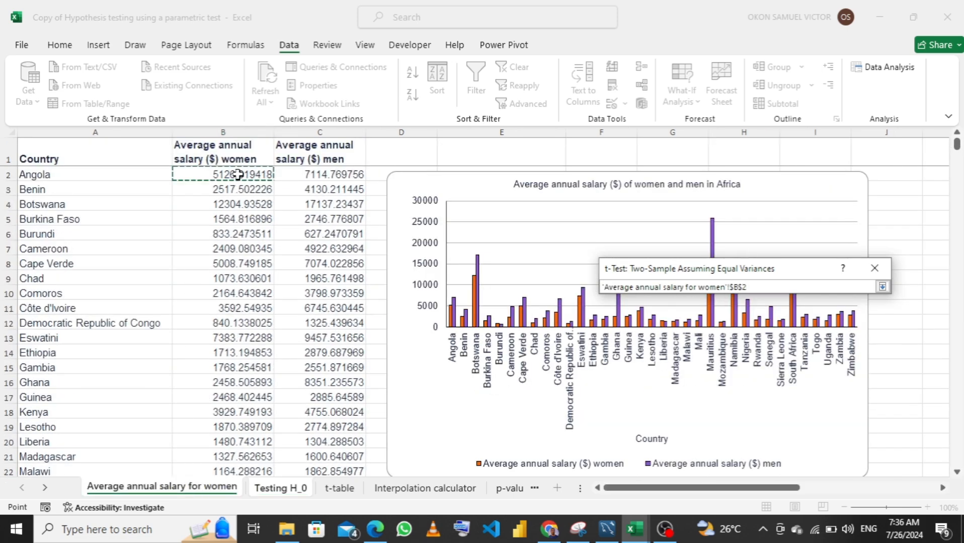
text(:$B$36)
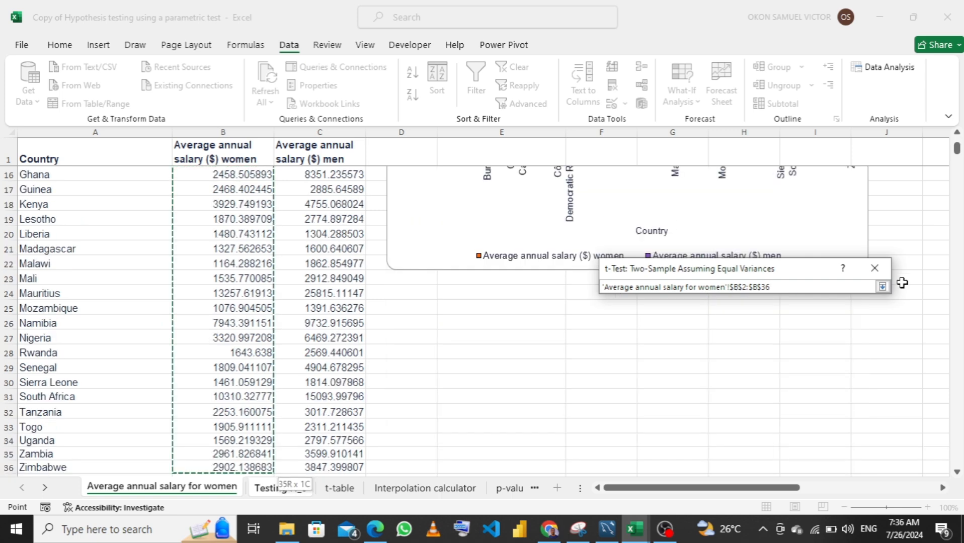
click(884, 288)
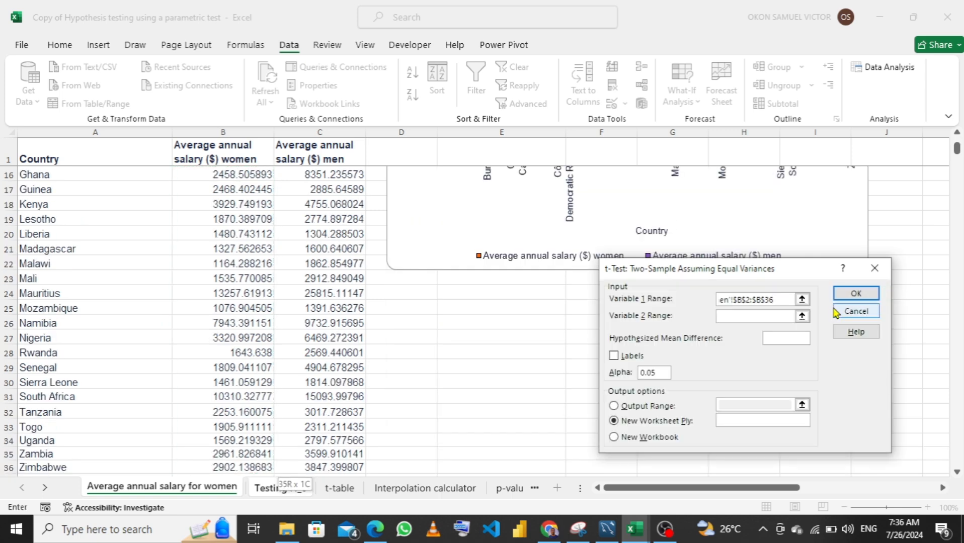
Set the t-test's Variable 2 range to the men's salaries C2:C36 on the Average annual salary for women sheet
click(802, 316)
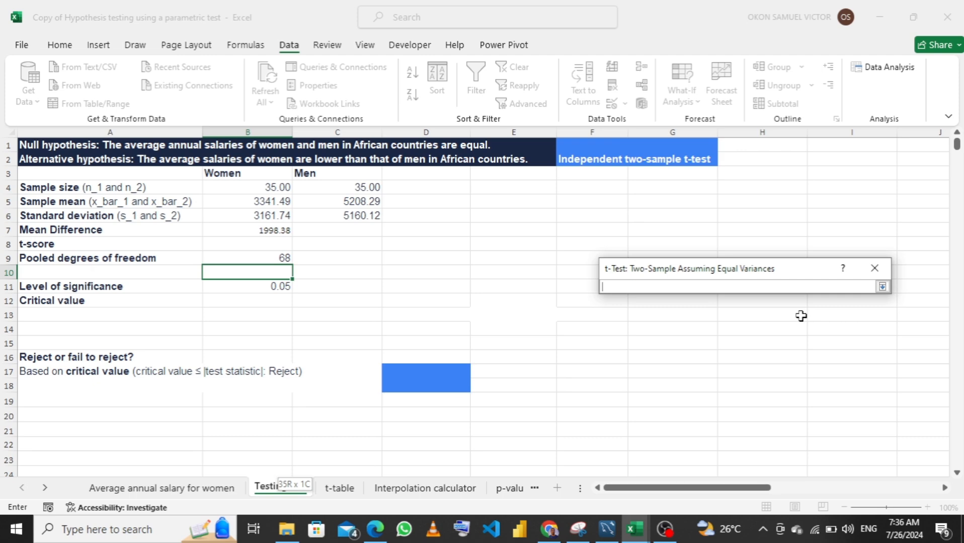
click(202, 487)
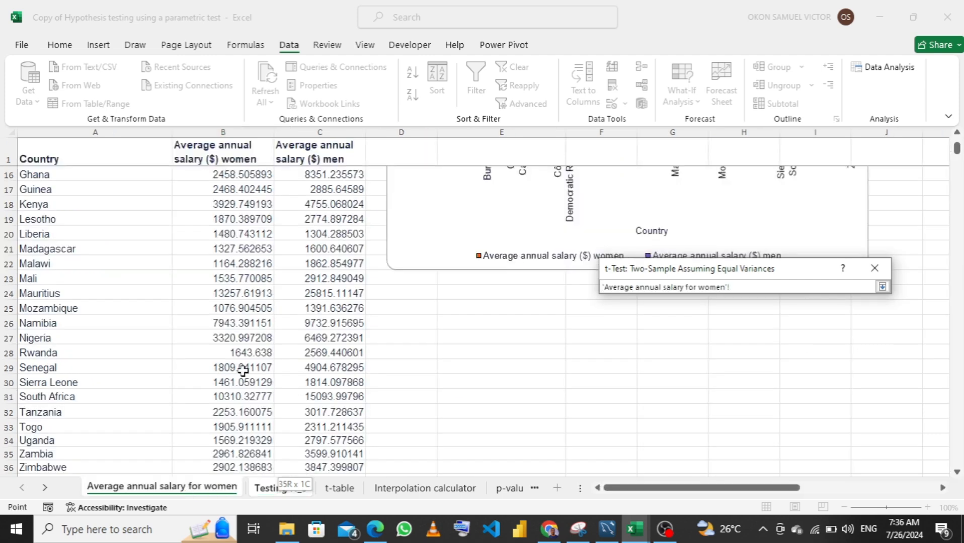
scroll(243, 371, up, 5)
click(319, 175)
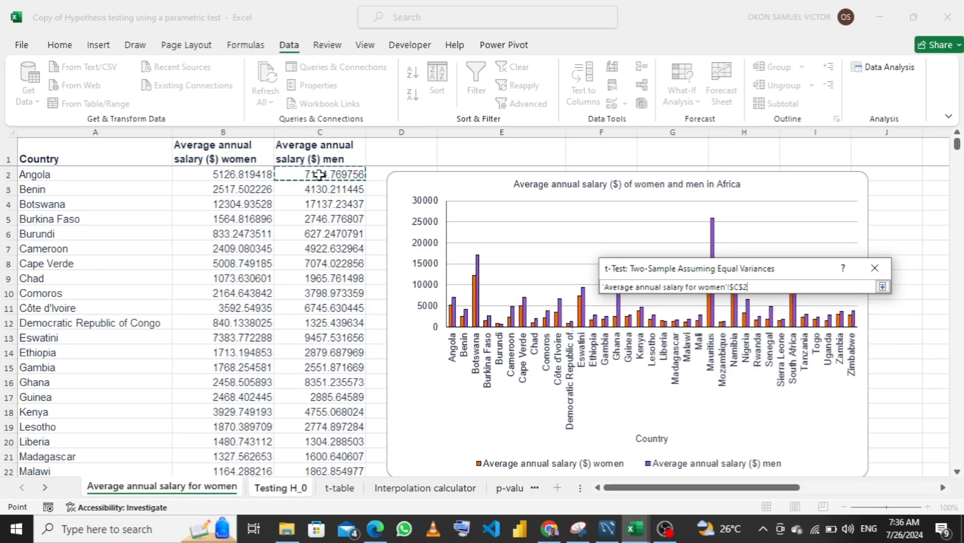
key(ctrl+shift+Down)
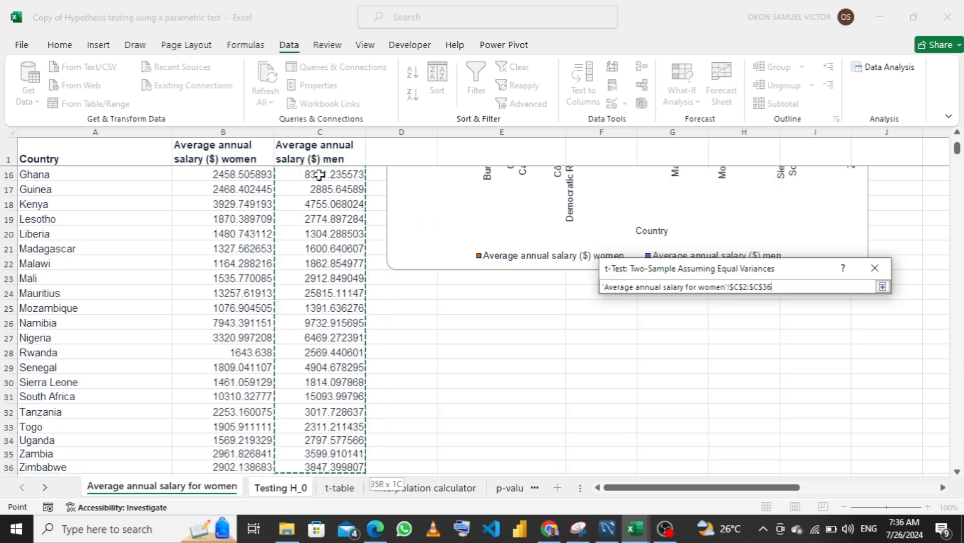
click(882, 287)
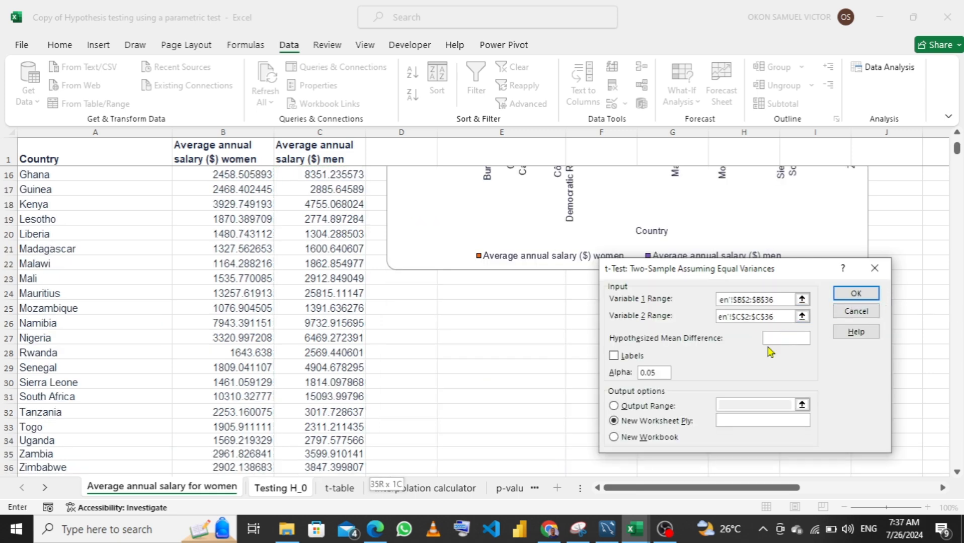
Configure the t-test with a hypothesized mean difference of 1998.38, labels included, and an output range as the destination
click(274, 488)
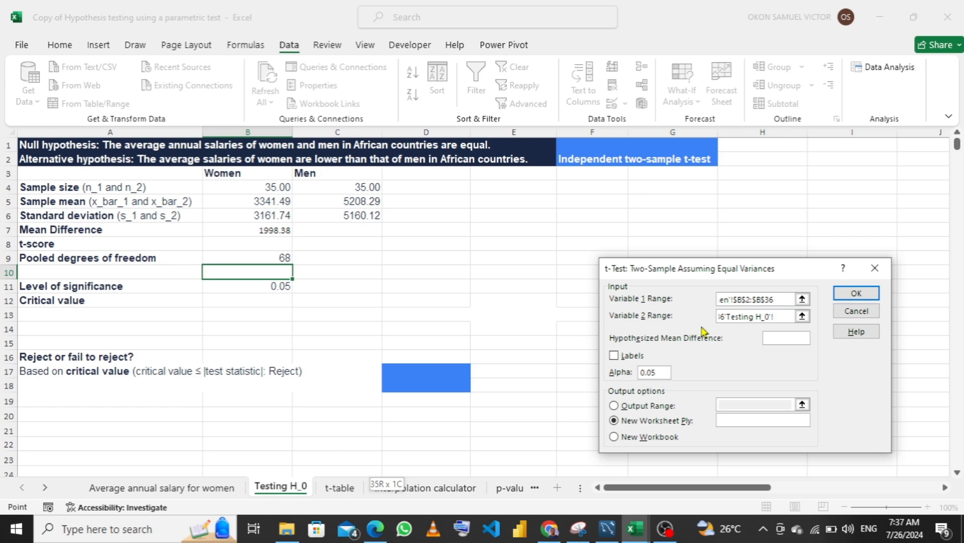
click(773, 335)
text(1998.38)
click(614, 356)
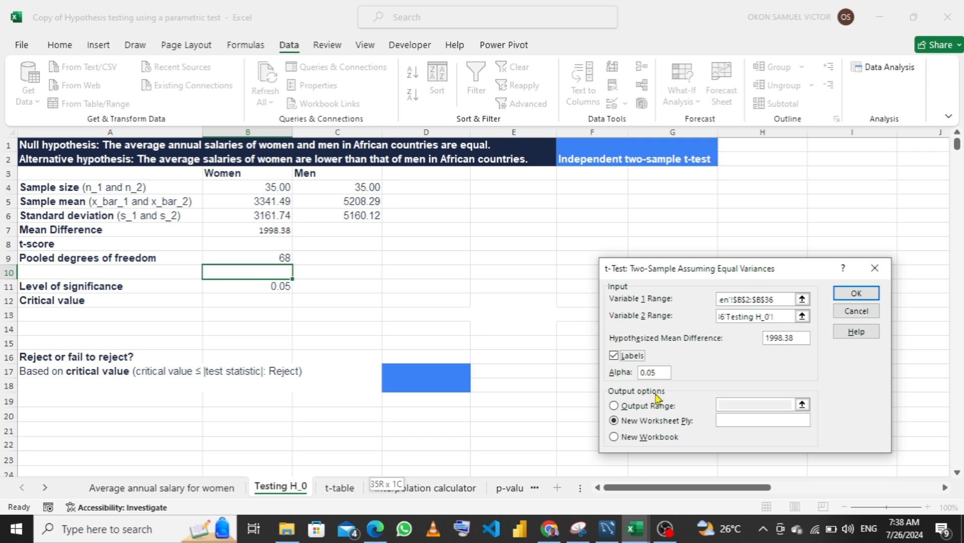
click(614, 407)
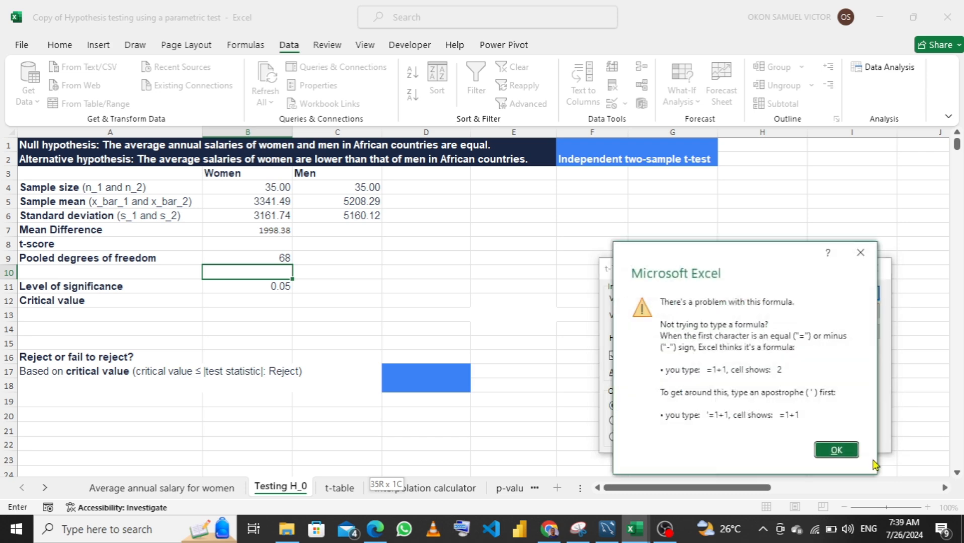
click(844, 451)
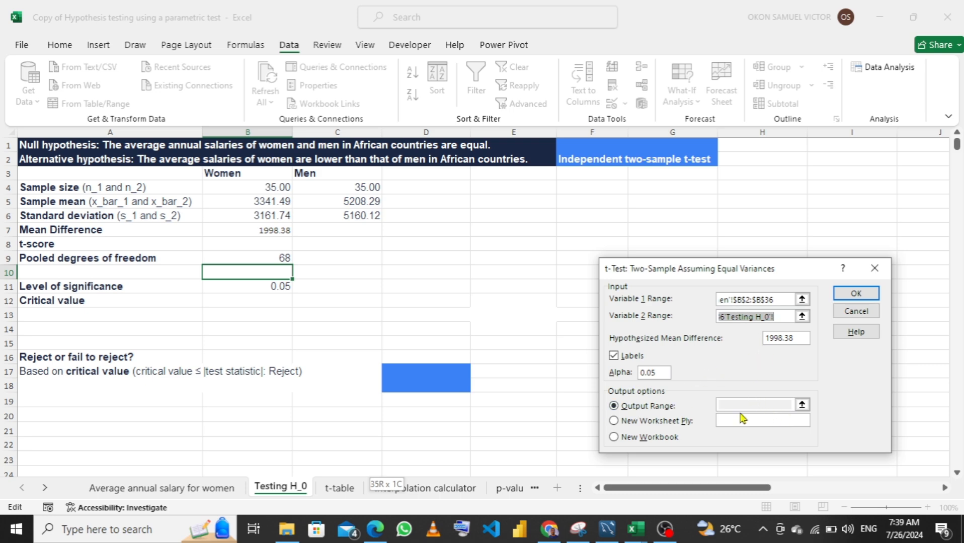
Replace the invalid Variable 2 range with the men's salaries C2:C36 from the Average annual salary for women sheet
click(740, 318)
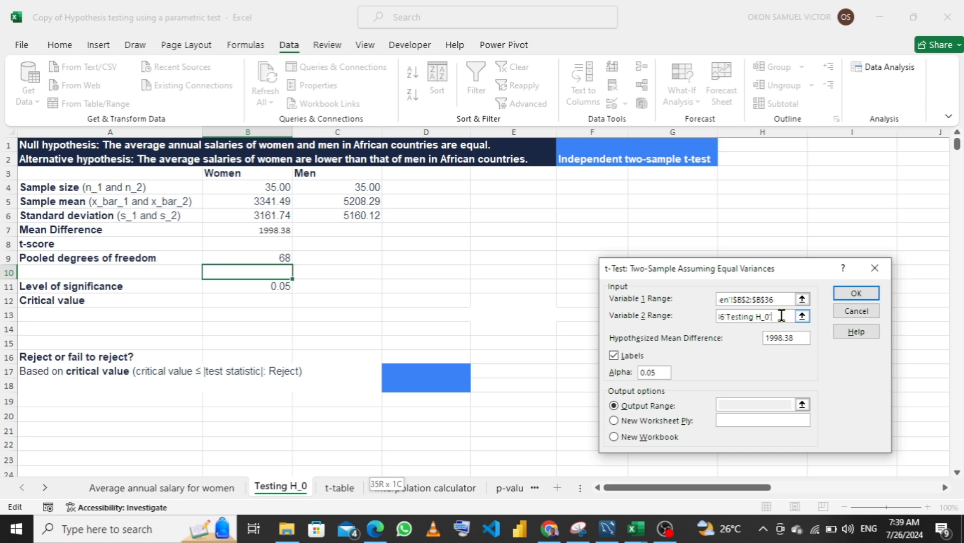
key(BackSpace)
key(BackSpace)
key(BackSpace)
key(BackSpace)
key(BackSpace)
key(BackSpace)
key(BackSpace)
key(BackSpace)
key(BackSpace)
key(BackSpace)
key(BackSpace)
key(BackSpace)
key(BackSpace)
key(BackSpace)
key(BackSpace)
key(BackSpace)
key(BackSpace)
key(BackSpace)
key(BackSpace)
key(BackSpace)
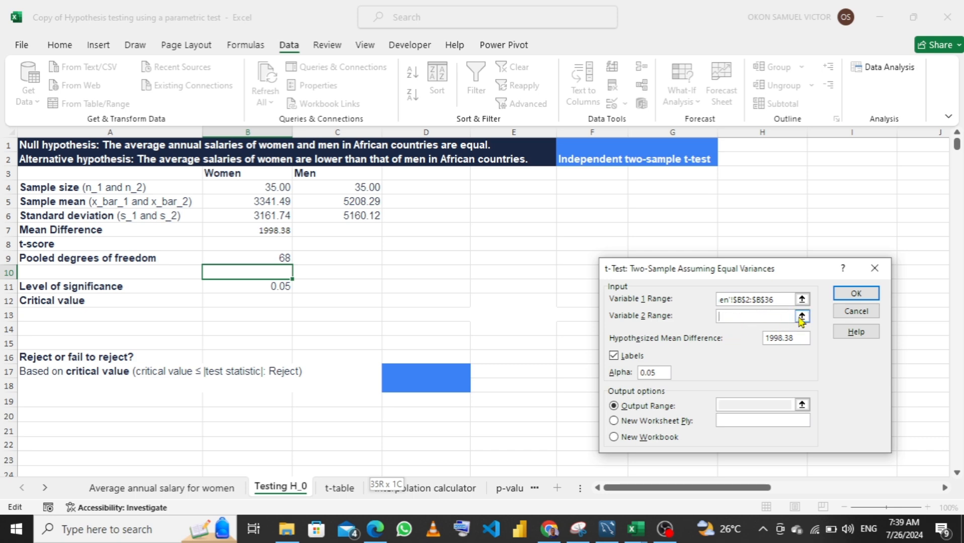
click(801, 316)
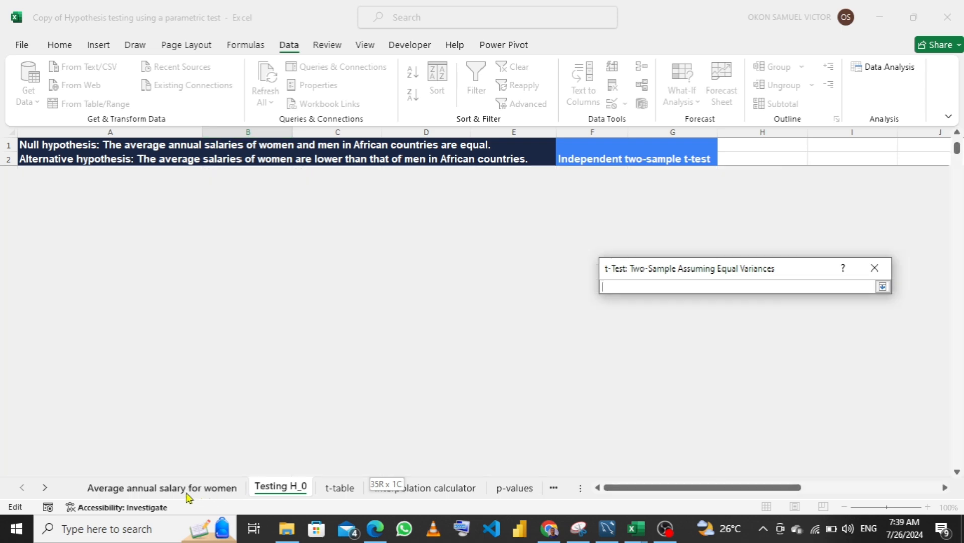
click(190, 495)
scroll(348, 246, up, 5)
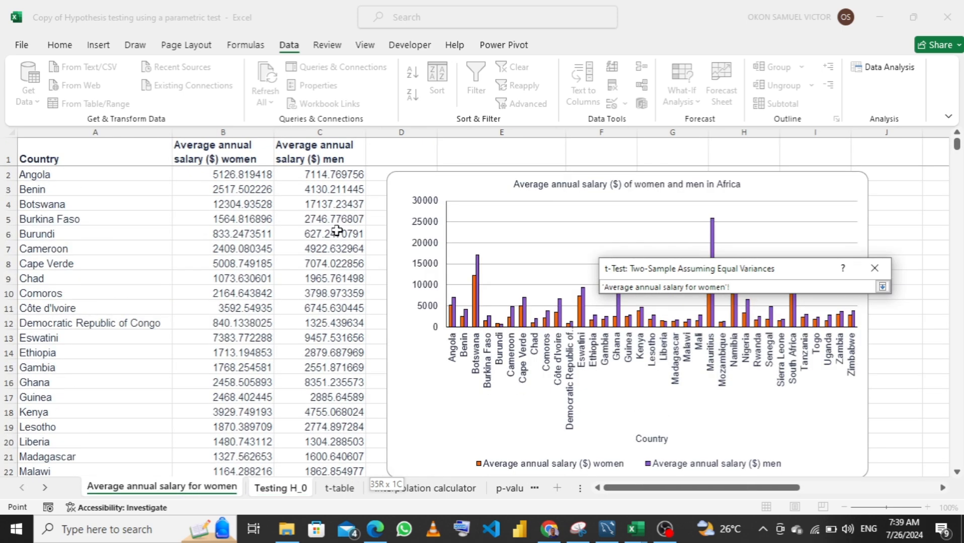
click(331, 176)
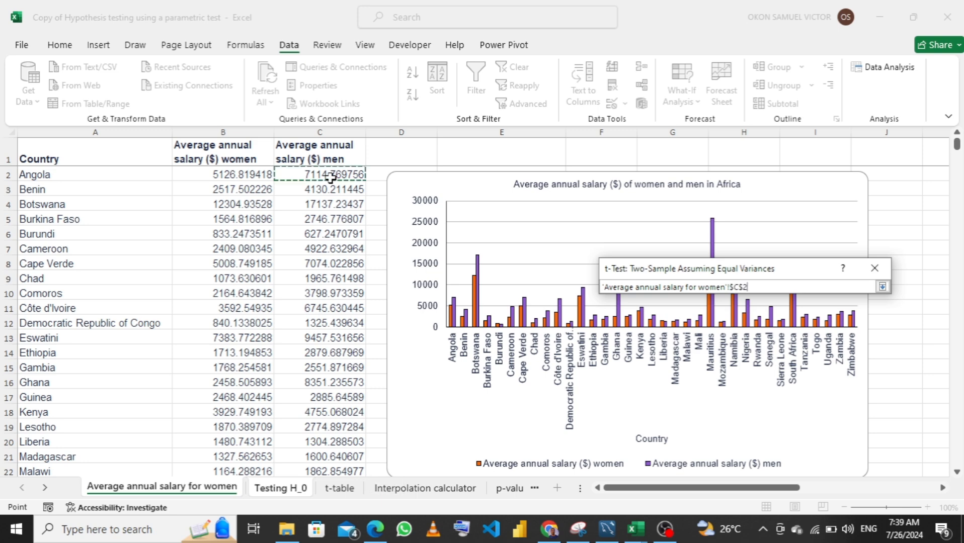
key(ctrl+shift+Down)
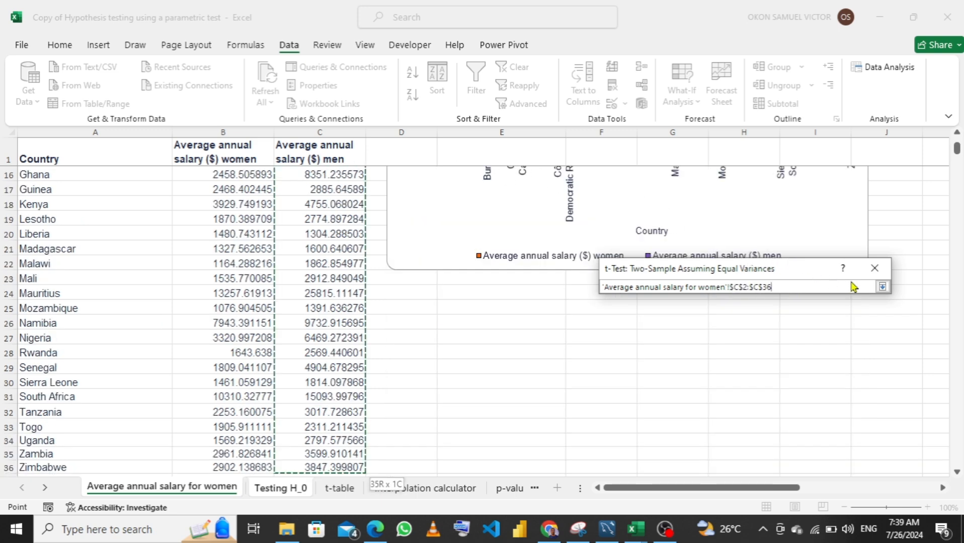
click(881, 288)
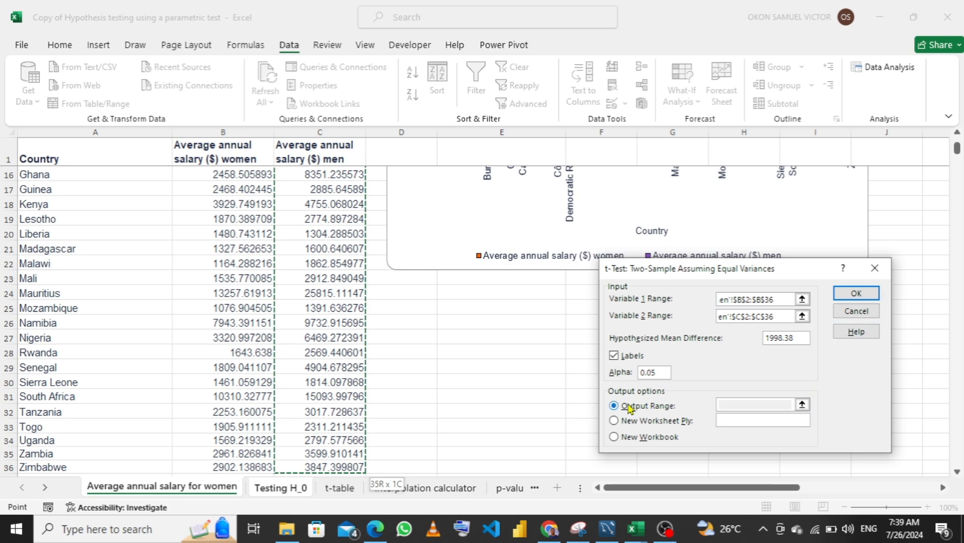
click(801, 406)
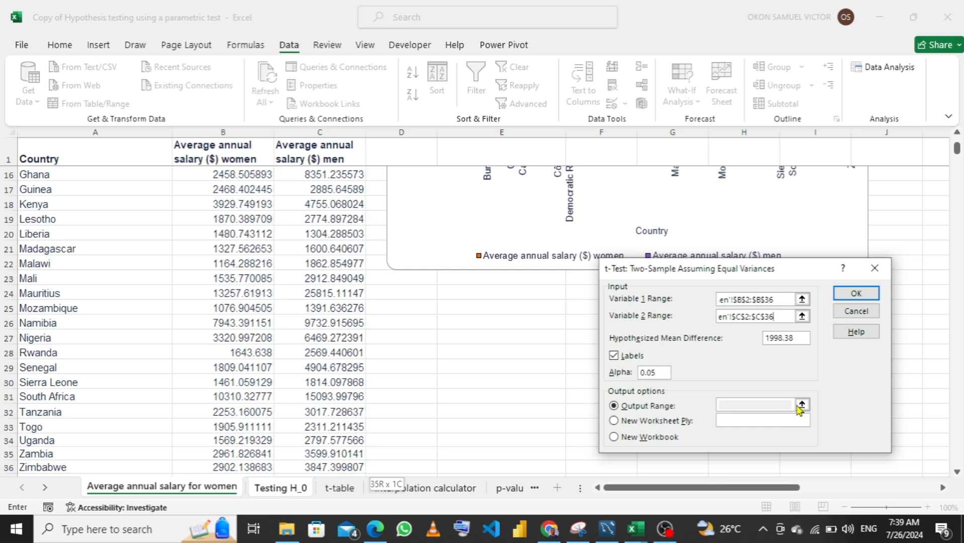
click(278, 488)
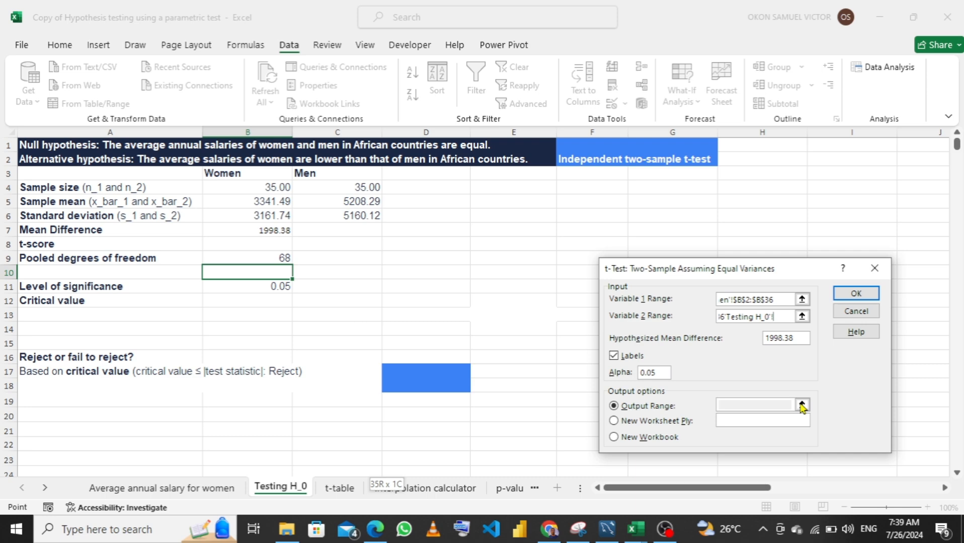
click(160, 489)
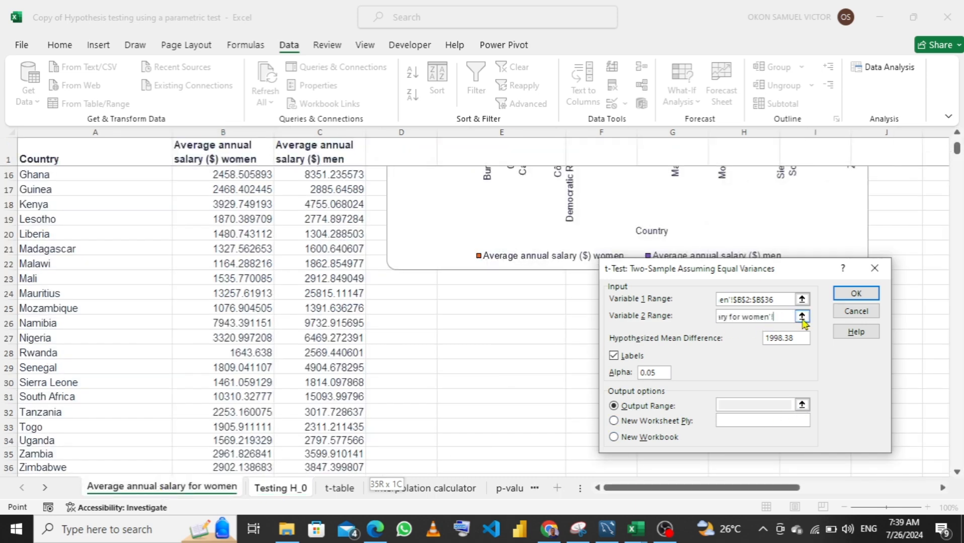
Clear the t-test's Variable 2 range and reselect C2:C36 on the Average annual salary for women sheet
click(802, 317)
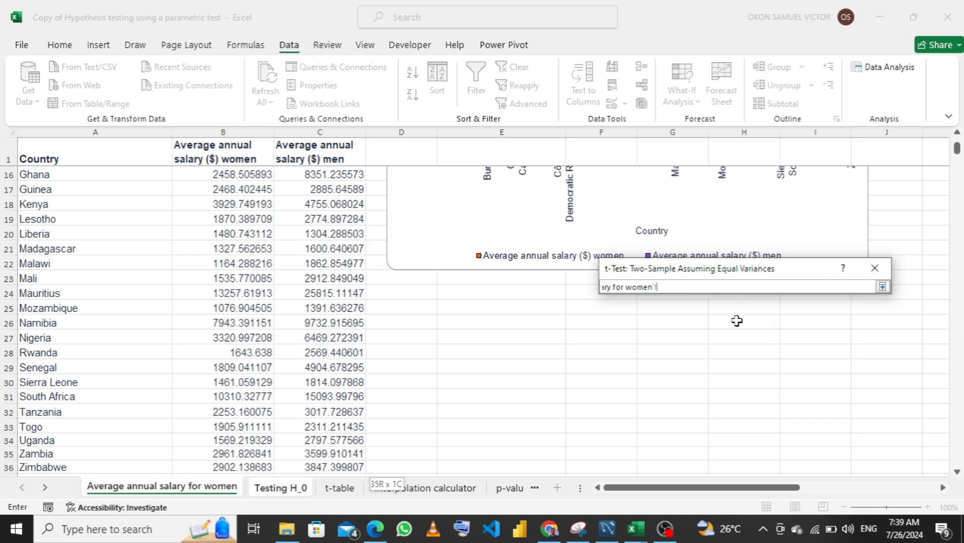
key(BackSpace)
key(BackSpace)
key(BackSpace)
key(BackSpace)
key(BackSpace)
key(BackSpace)
key(BackSpace)
key(BackSpace)
key(BackSpace)
key(BackSpace)
key(BackSpace)
key(BackSpace)
key(BackSpace)
key(BackSpace)
key(BackSpace)
key(BackSpace)
key(BackSpace)
key(BackSpace)
key(BackSpace)
key(BackSpace)
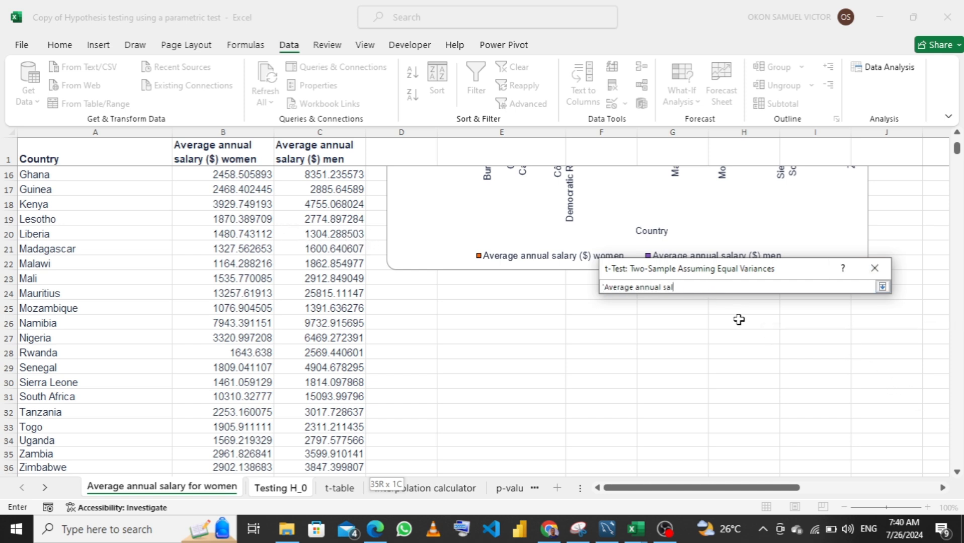
scroll(372, 241, up, 5)
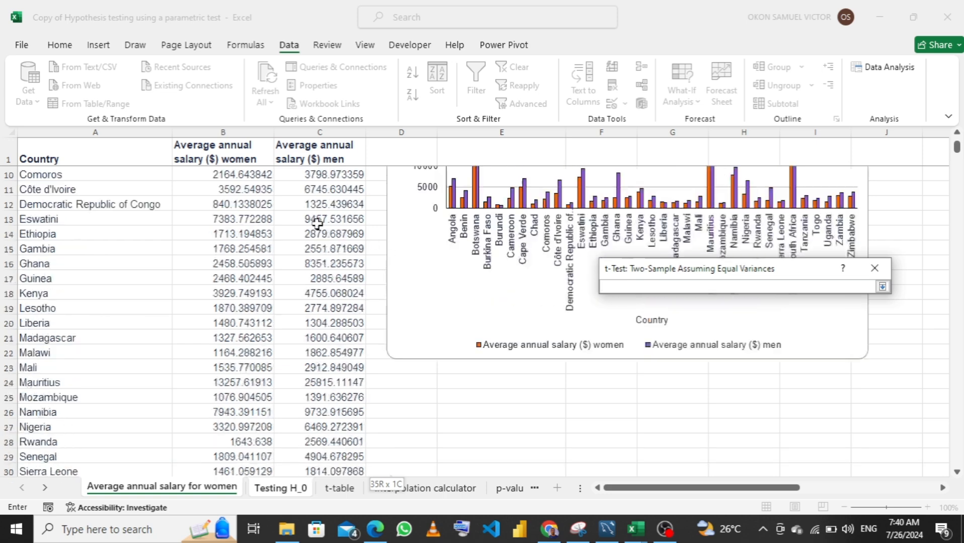
click(325, 173)
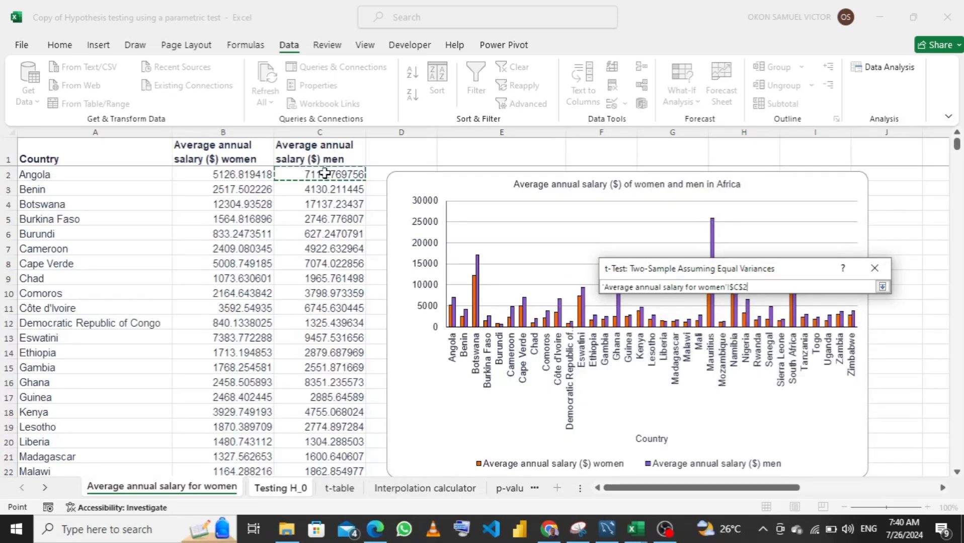
key(ctrl+shift+Down)
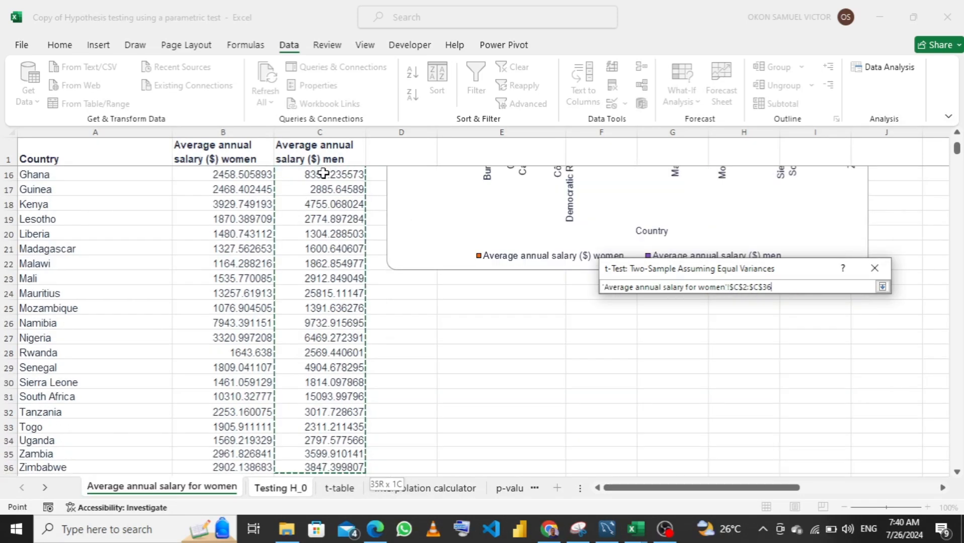
key(Return)
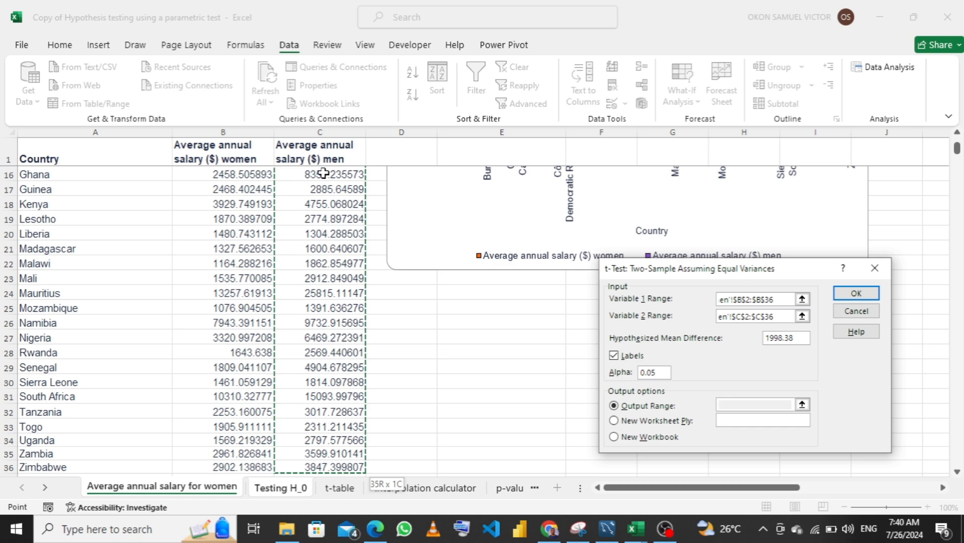
Set the t-test's output range to cell F5 on the Testing H_0 sheet and run the test
click(742, 347)
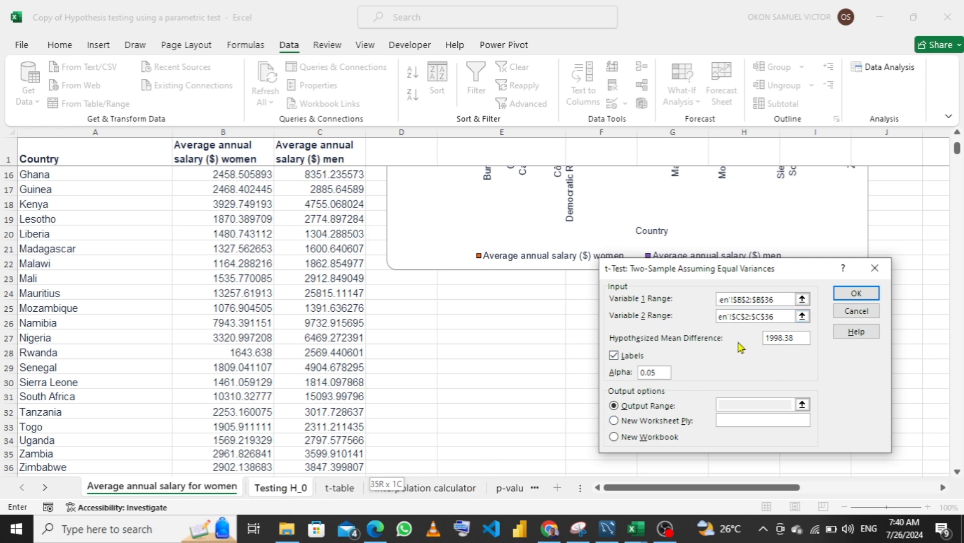
click(799, 339)
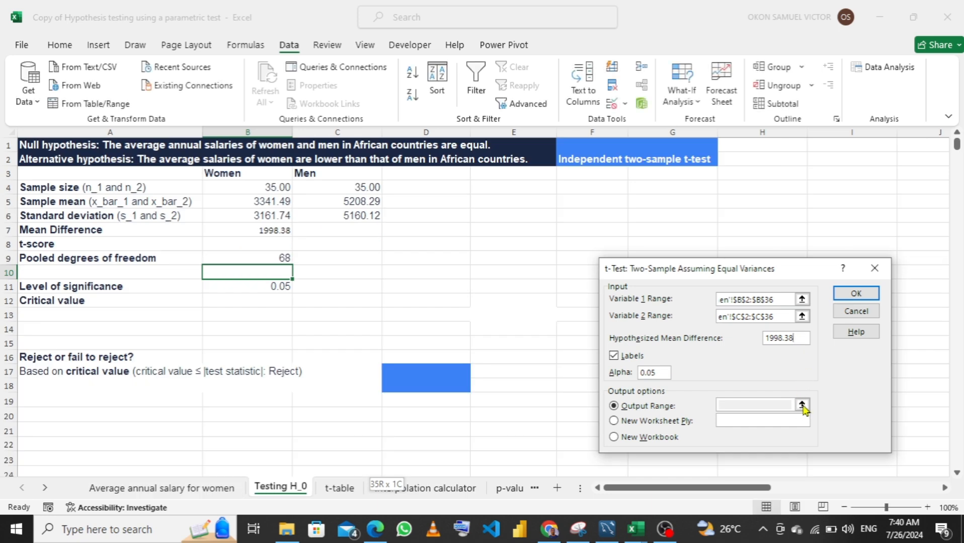
click(631, 422)
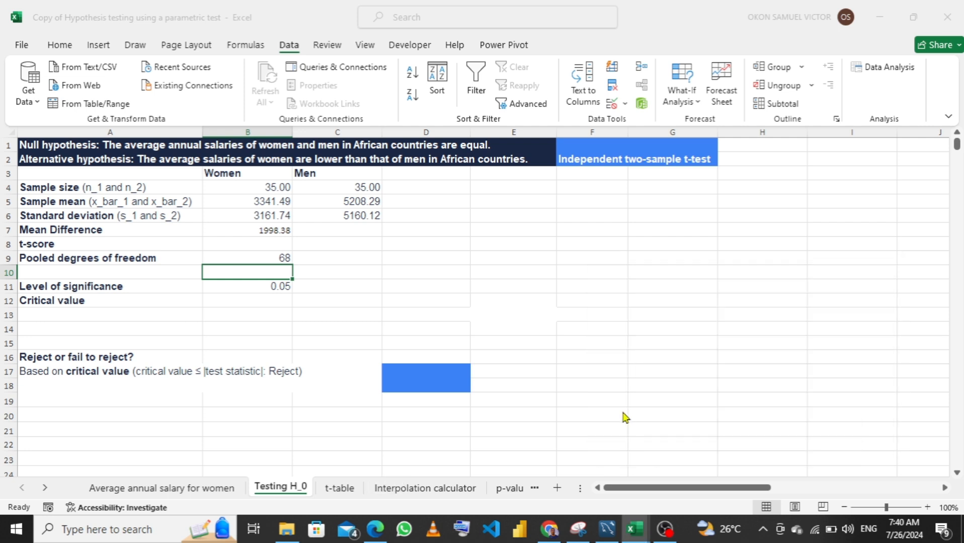
click(609, 402)
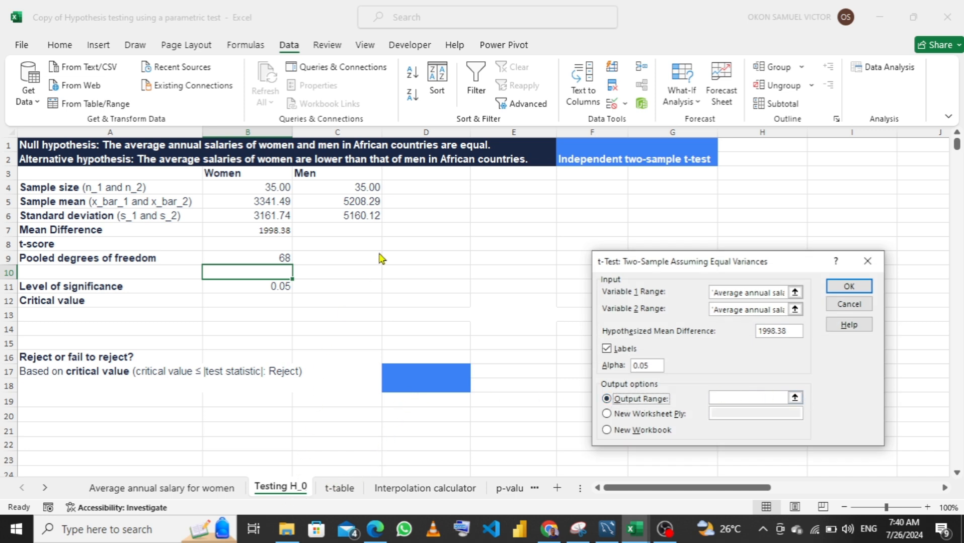
click(795, 398)
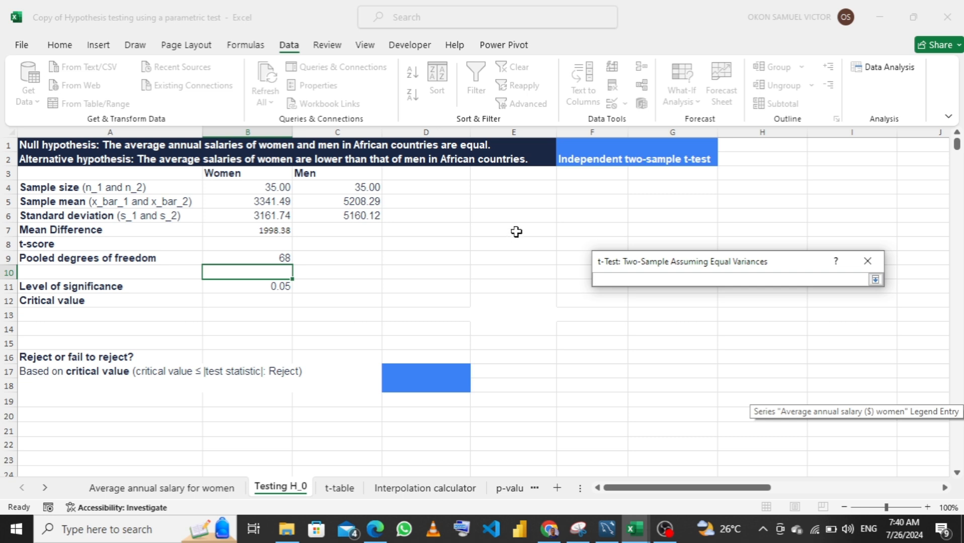
click(579, 203)
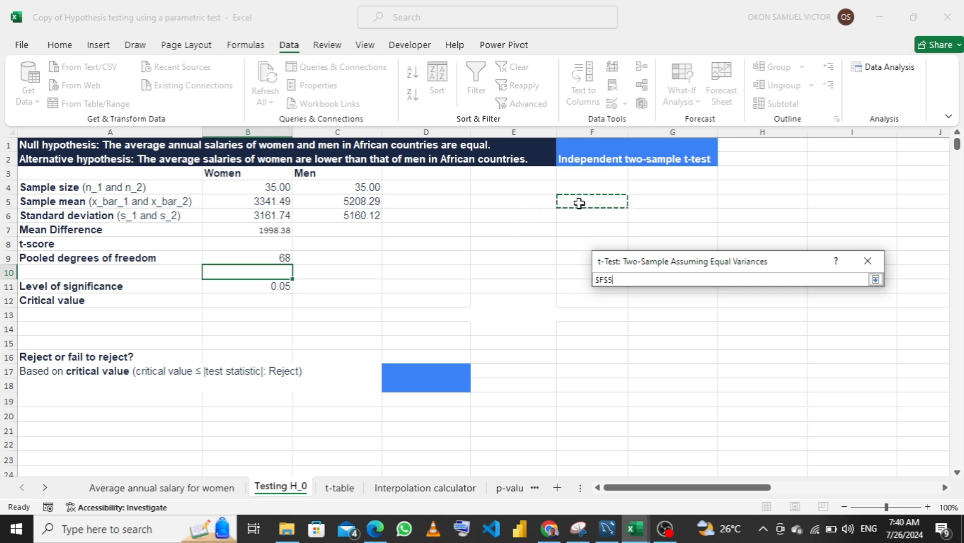
click(875, 279)
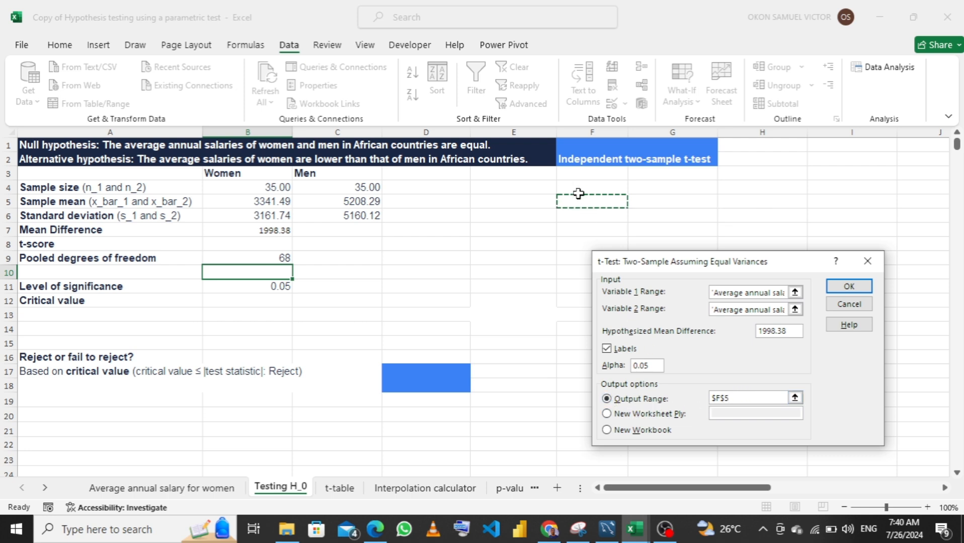
click(847, 287)
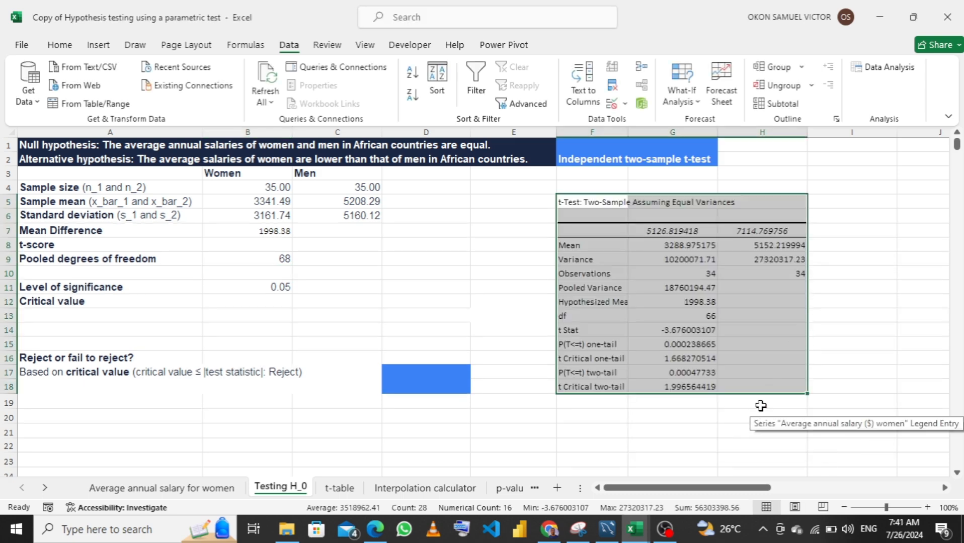
Calculate the t-score in B8 as half the absolute t Stat value with =ABS(G14)/2
scroll(753, 412, down, 1)
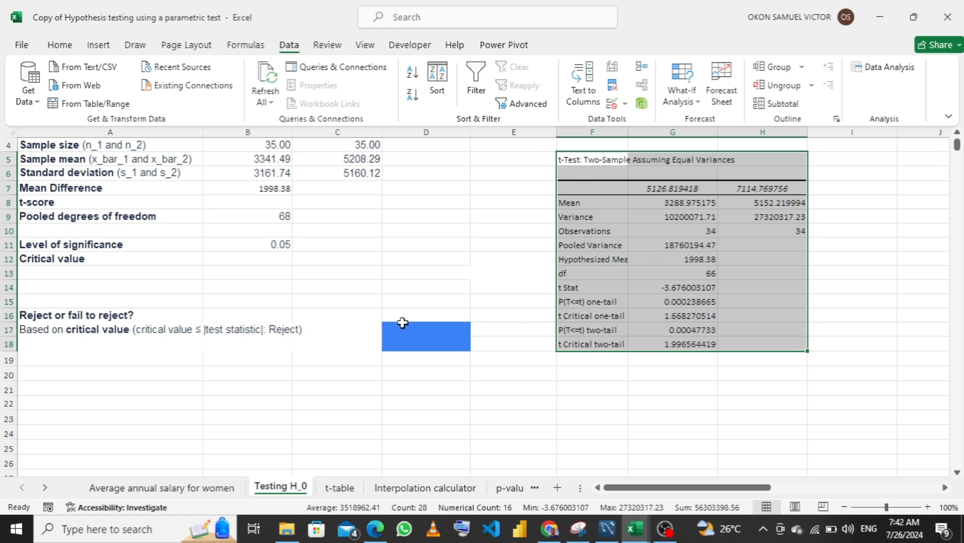
click(251, 201)
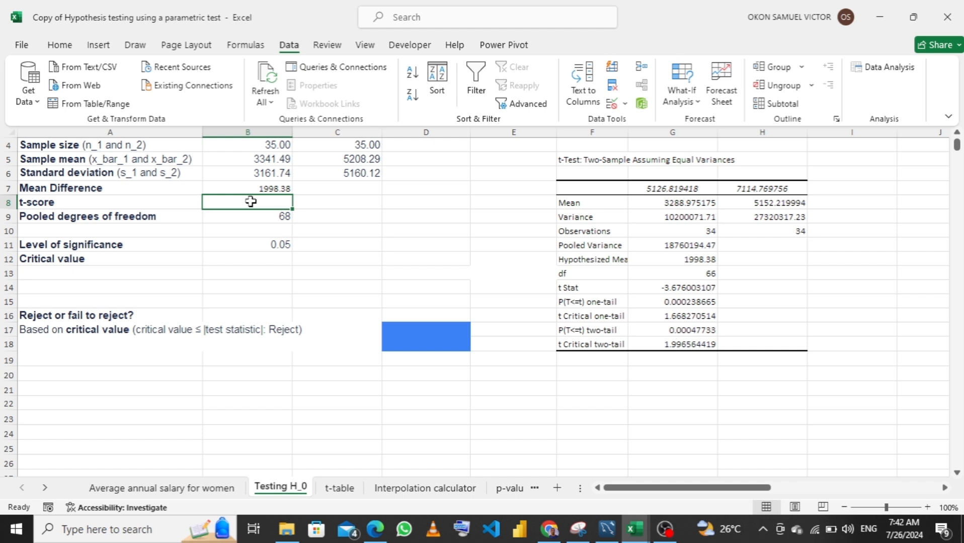
text(=)
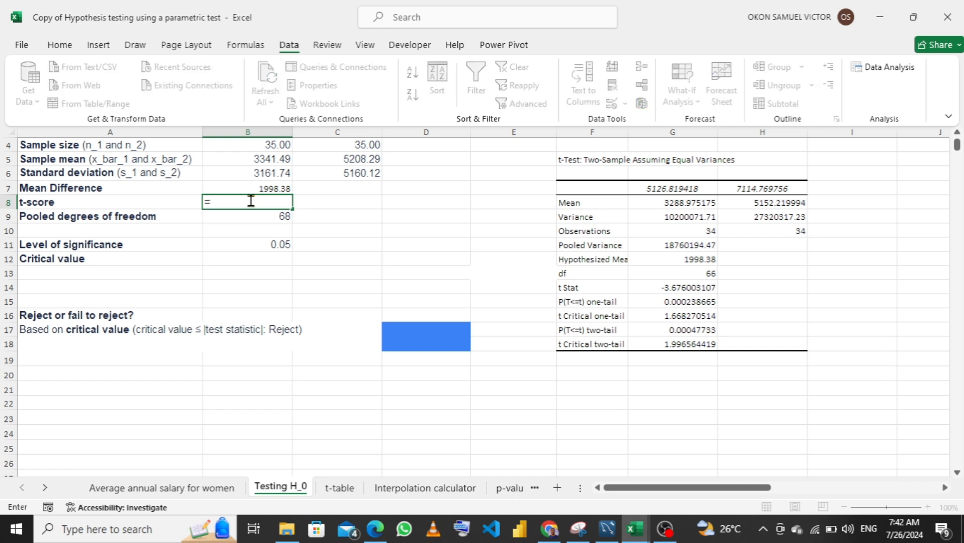
text(ab)
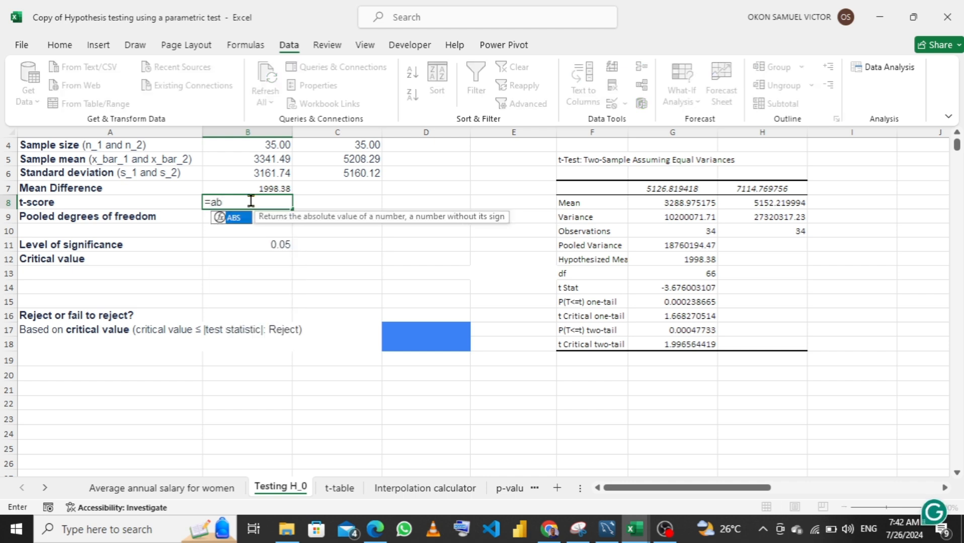
text(s)
key(Tab)
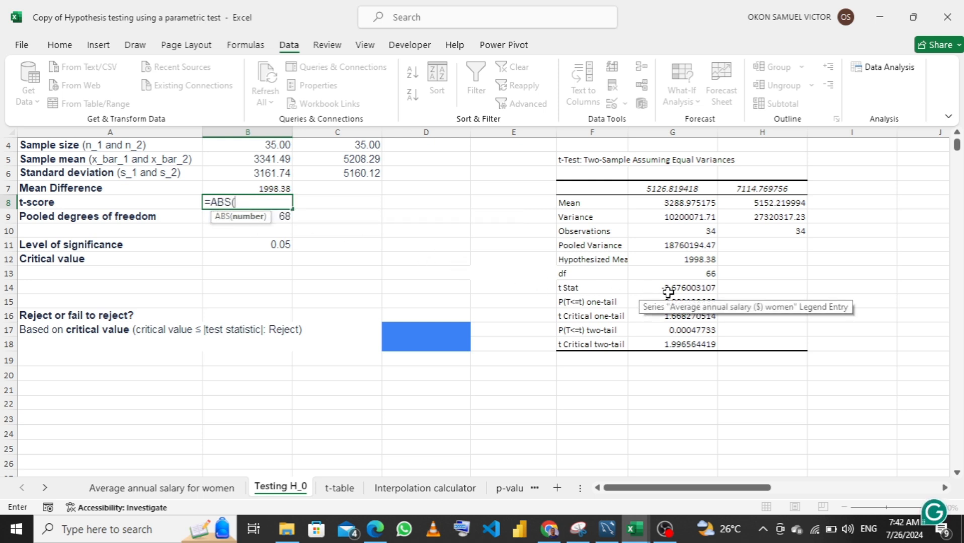
click(685, 290)
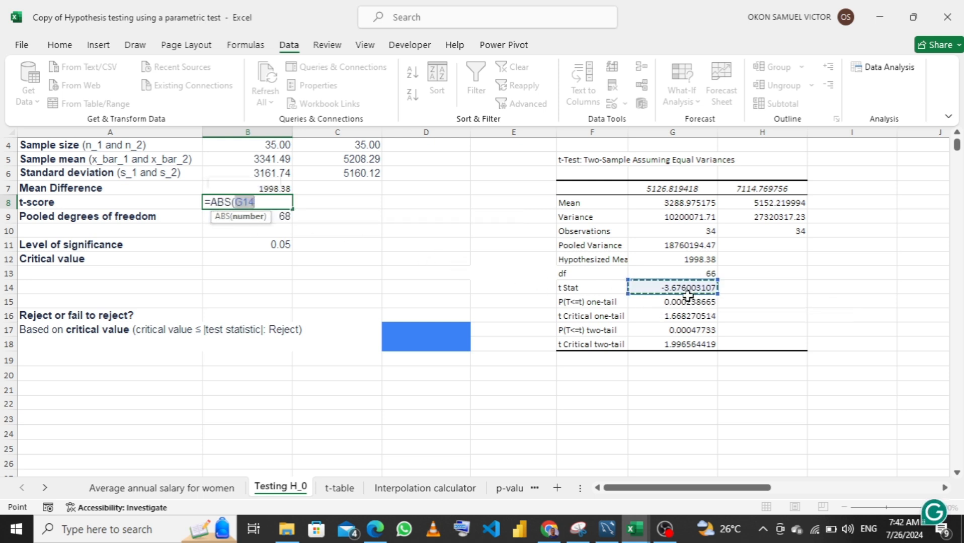
text())
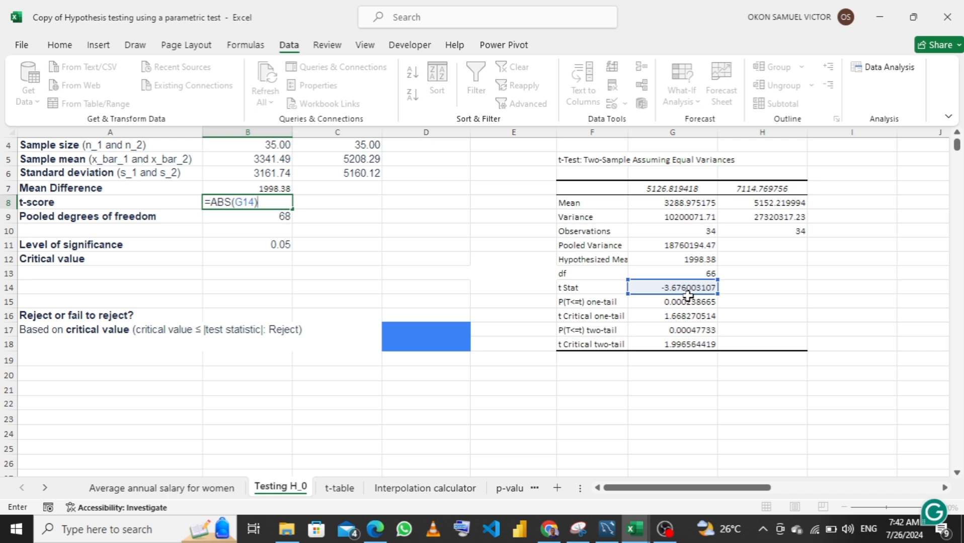
text(/2)
key(Return)
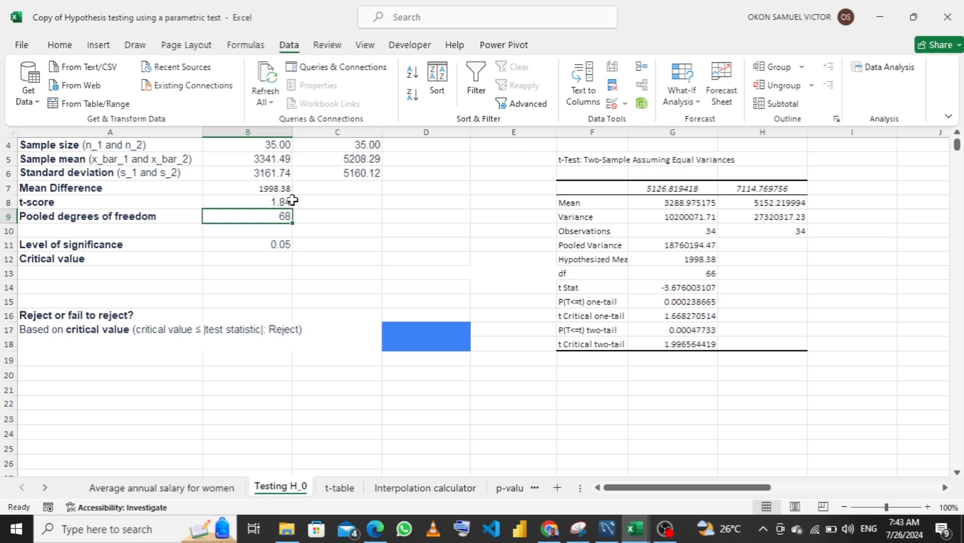
Link the Critical value cell B12 to the one-tail t critical value in G16
click(260, 262)
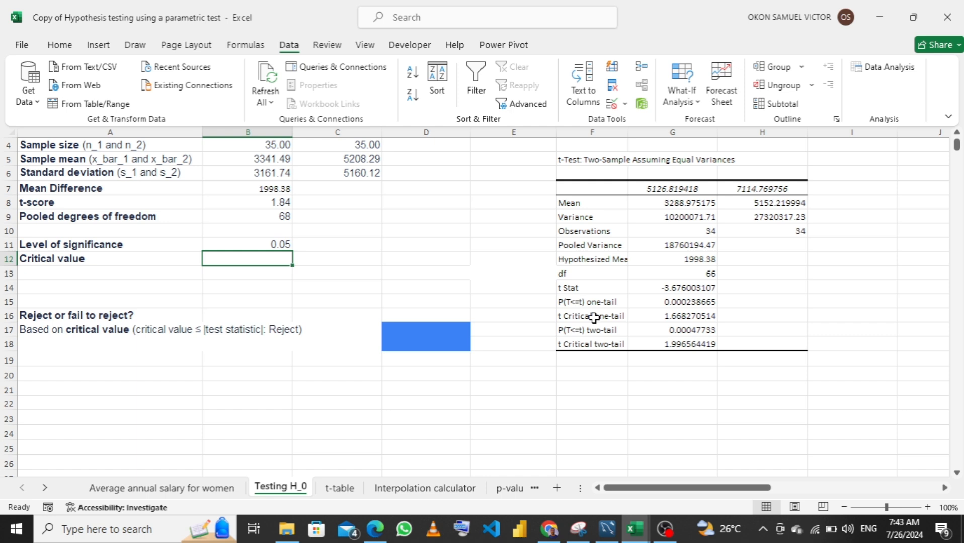
text(=)
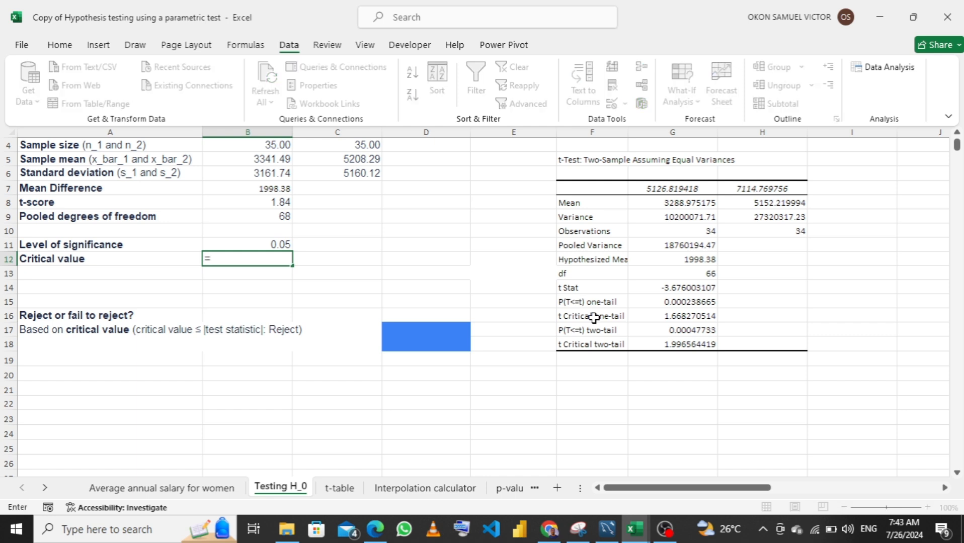
click(689, 313)
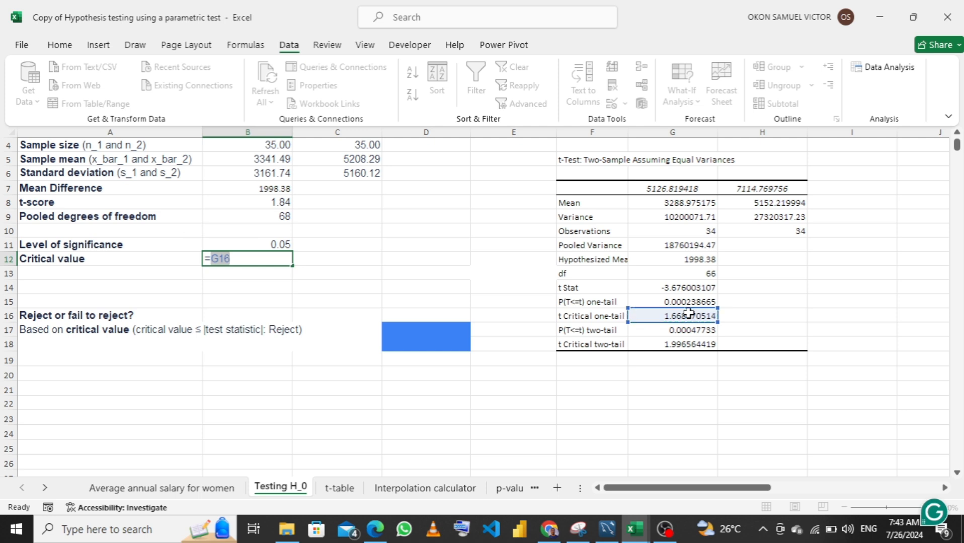
key(Return)
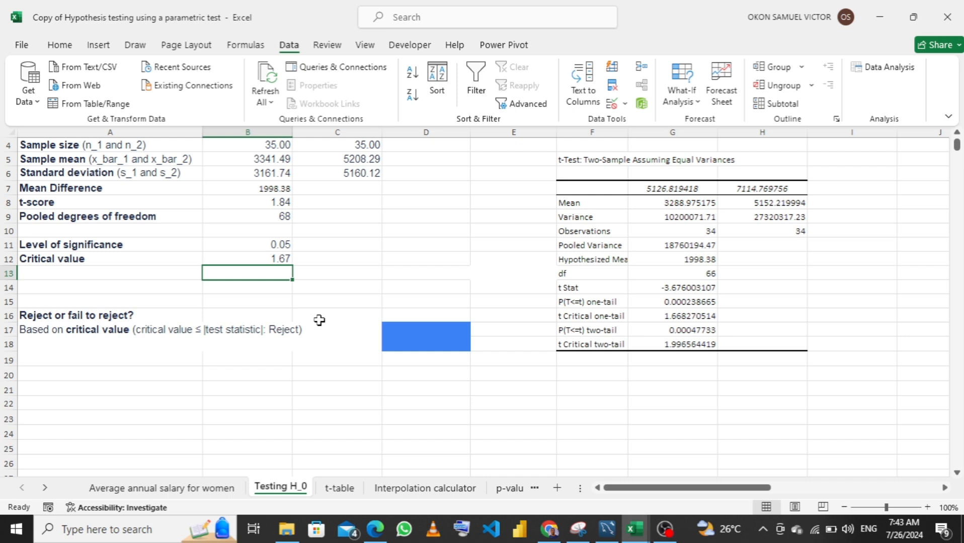
Start an IF formula in D17 that tests whether the critical value B12 is less than or equal to the t-score B8
scroll(319, 320, up, 1)
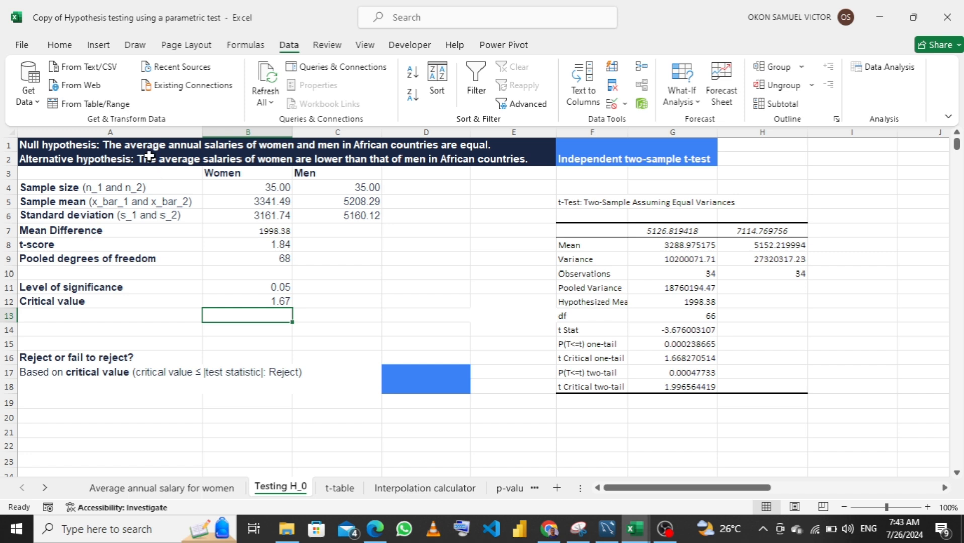
click(427, 374)
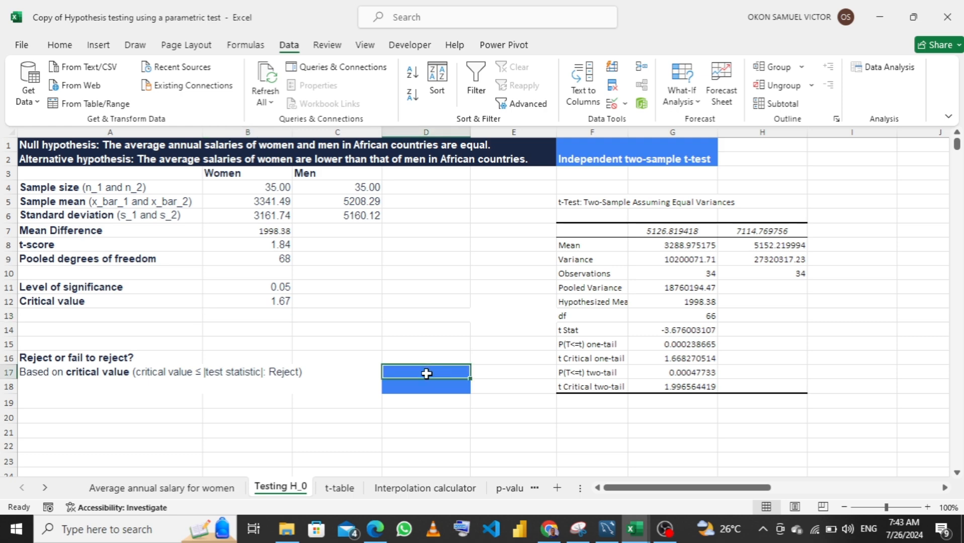
text(=)
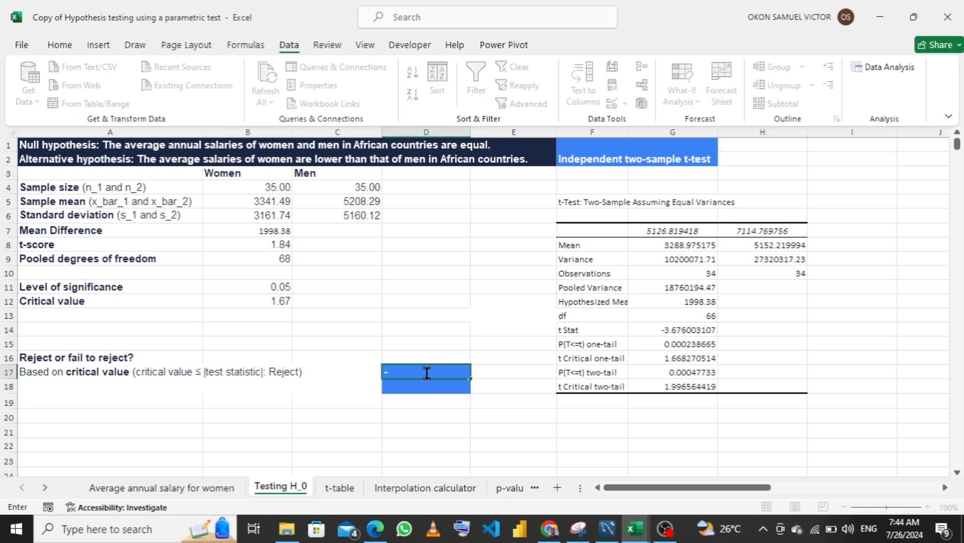
text(if)
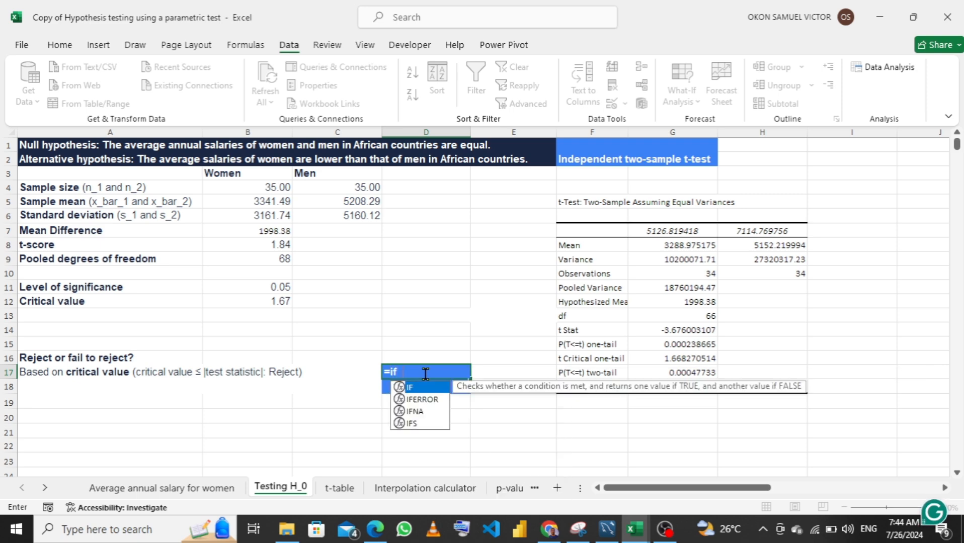
key(Tab)
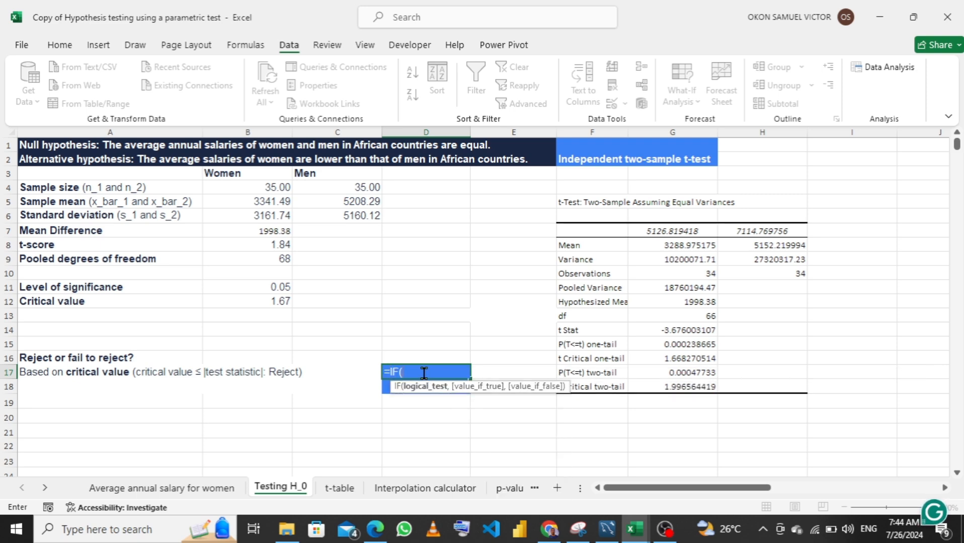
click(271, 303)
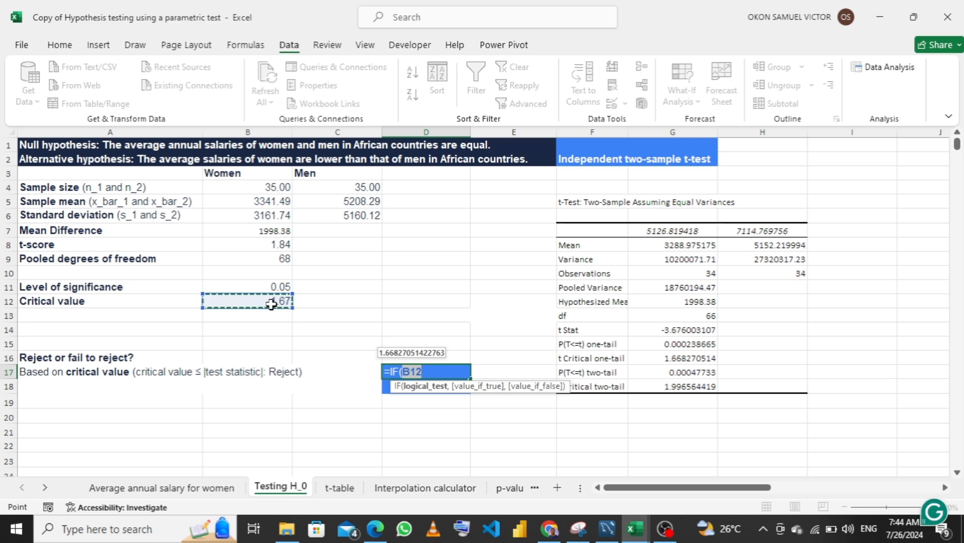
text(<)
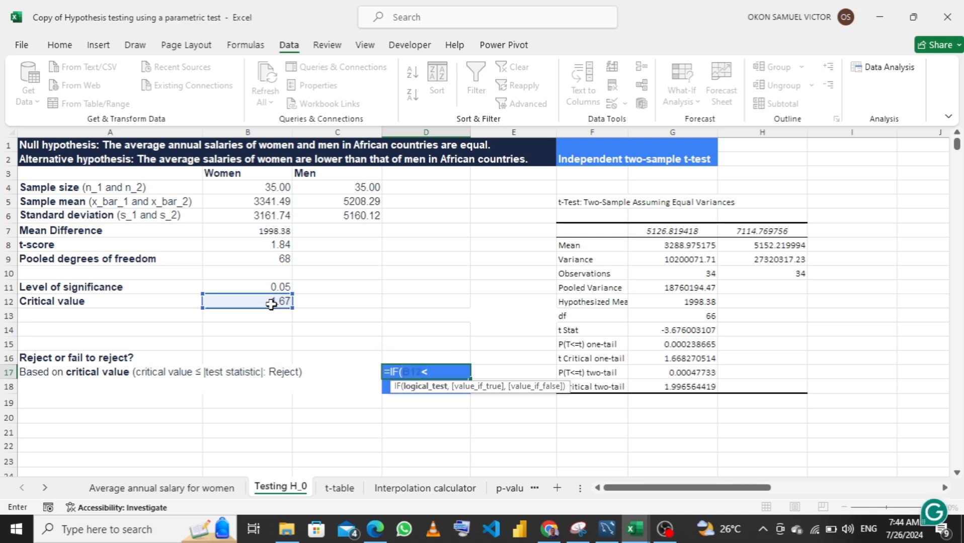
text(=)
click(276, 244)
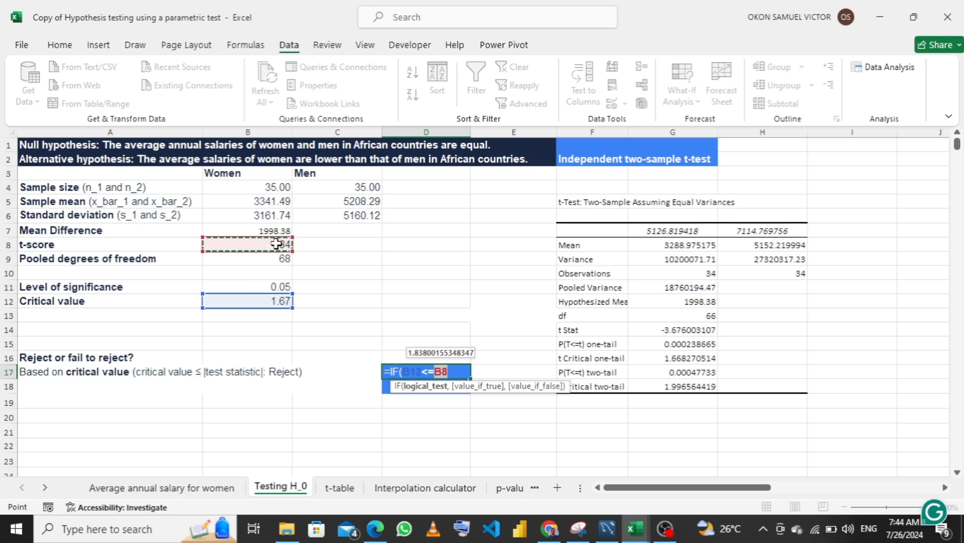
Complete the D17 IF formula to return "Reject" when true and "Fail to reject" when false
text(,)
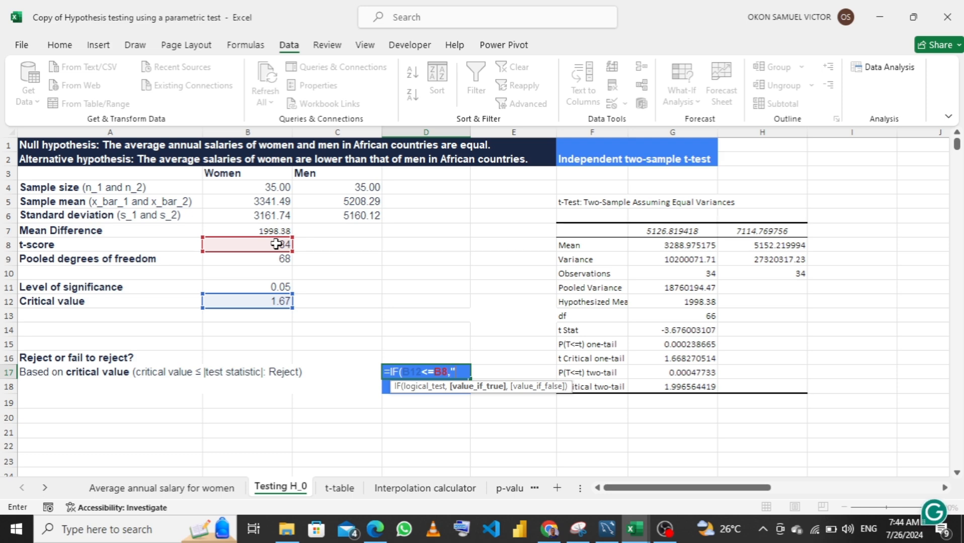
text("Re)
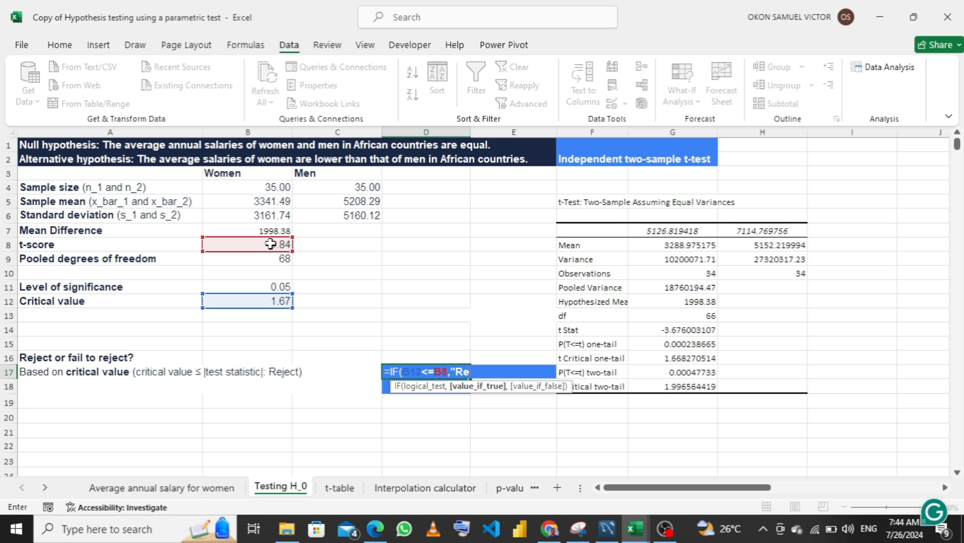
text(ject)
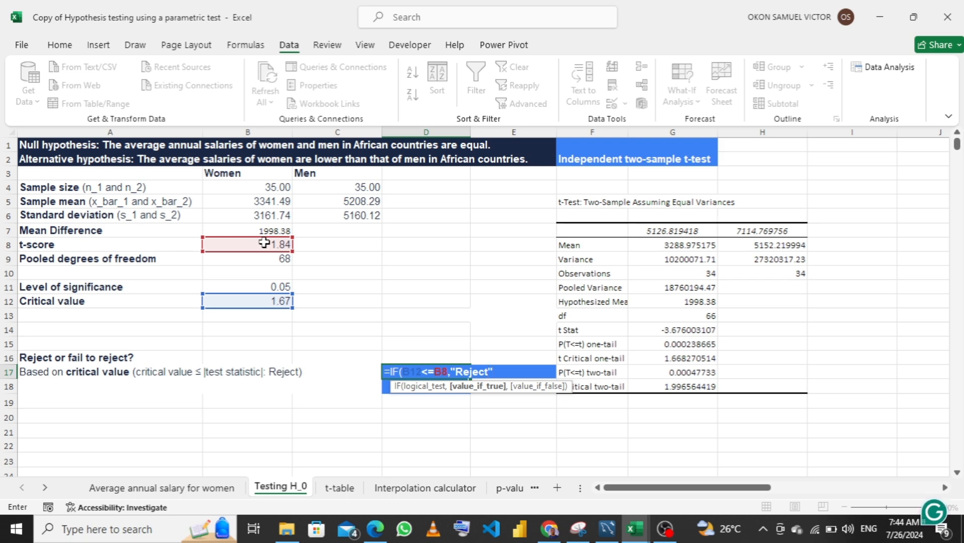
text(,)
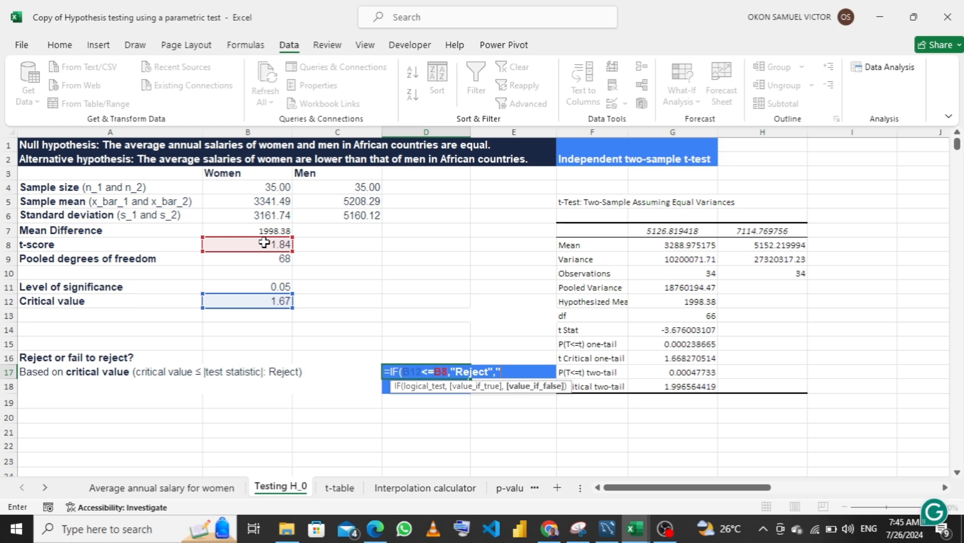
text(Fail to reject)
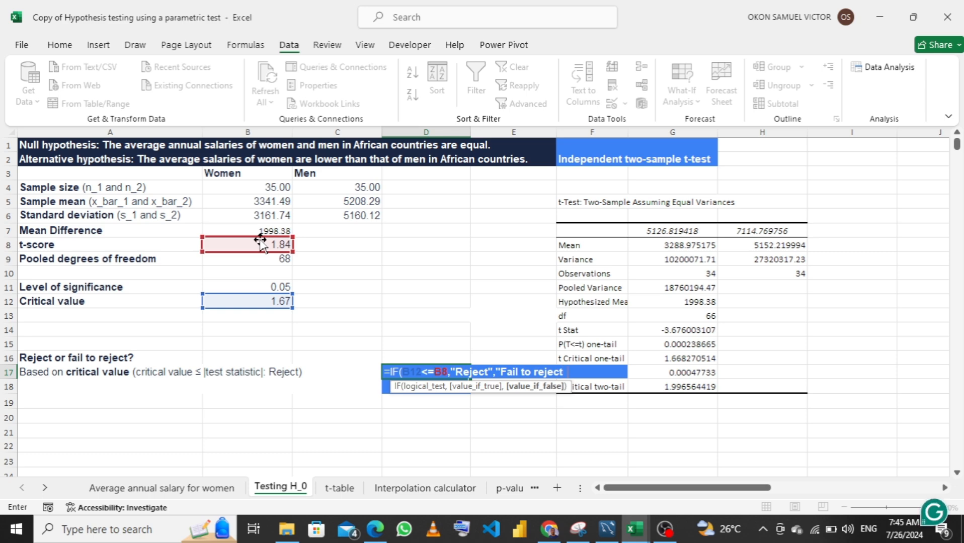
text("))
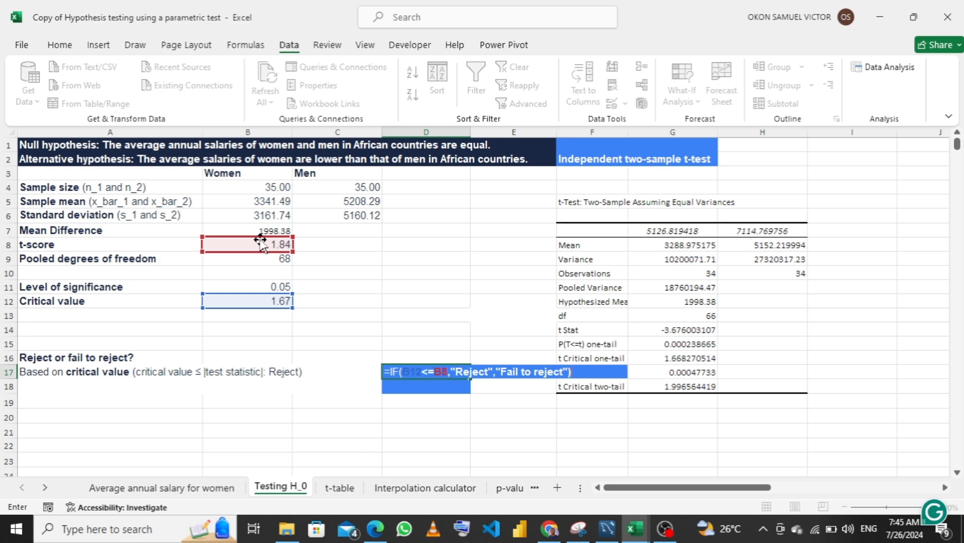
key(Return)
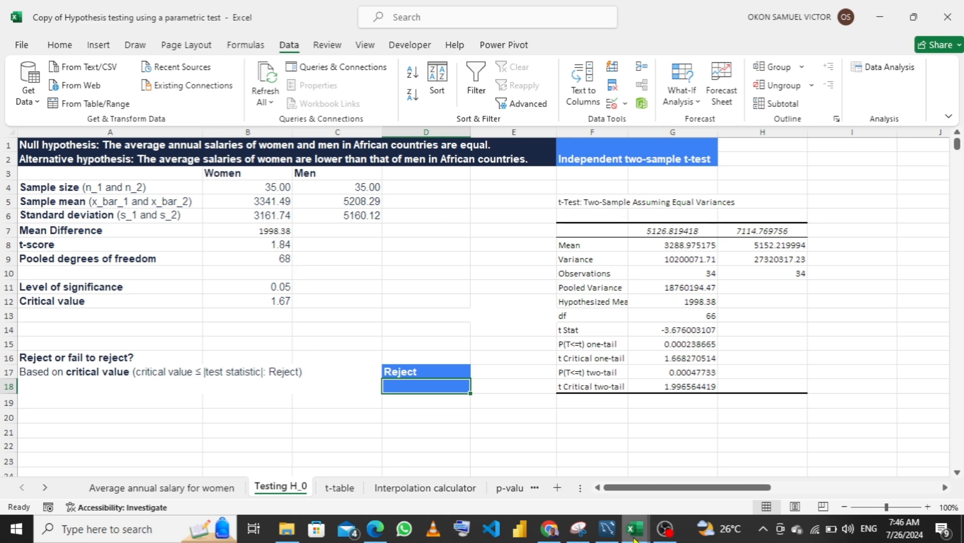
Switch to the Attrition New workbook and enter "if" in cell B17 of the Z-test sheet
mouse_move(634, 541)
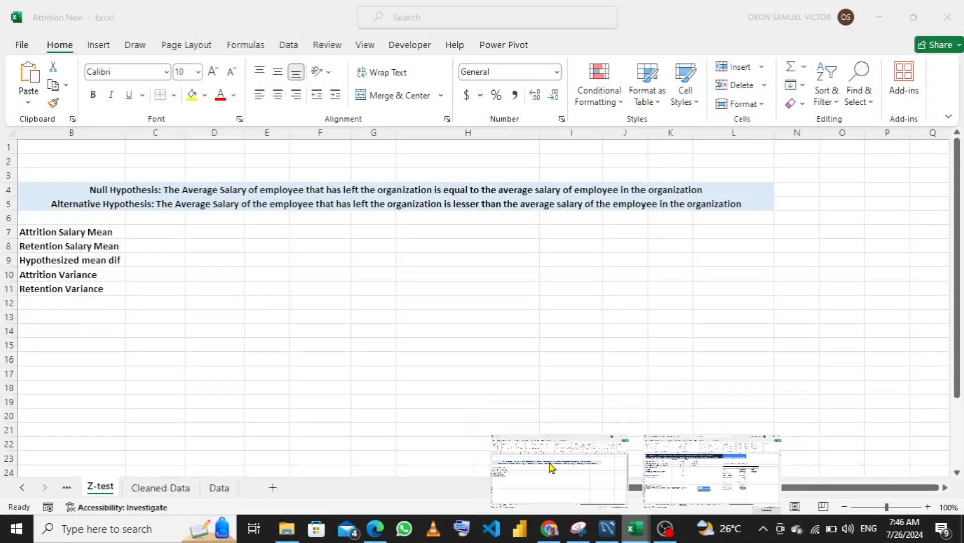
click(551, 467)
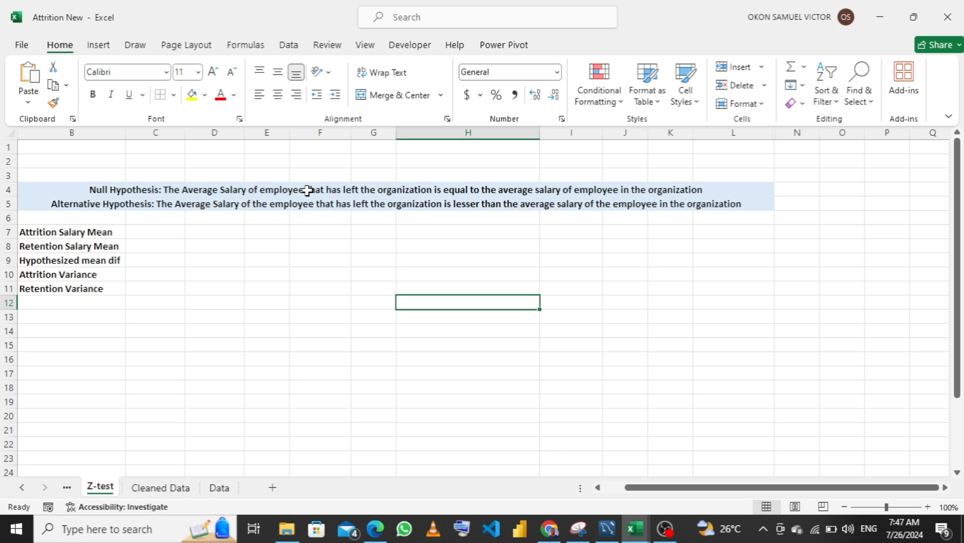
click(77, 374)
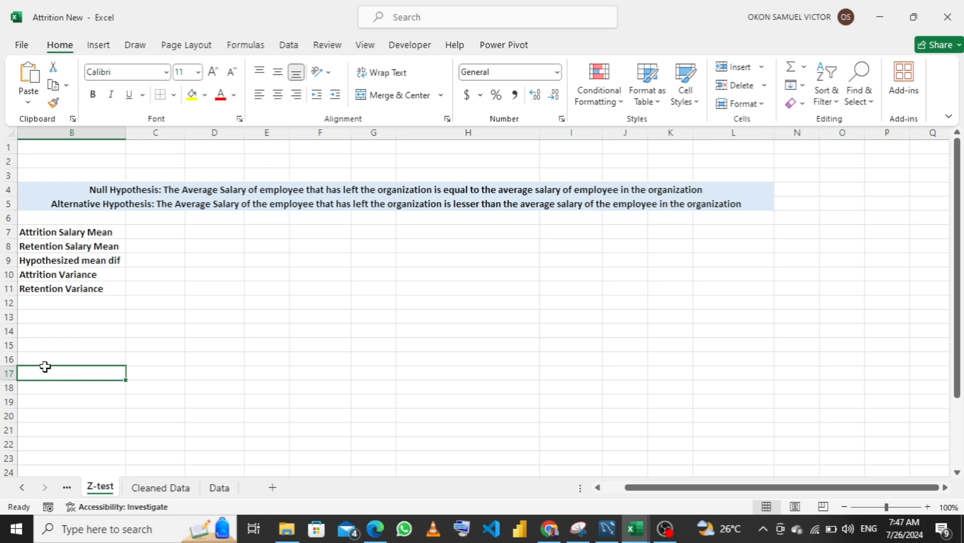
text(if)
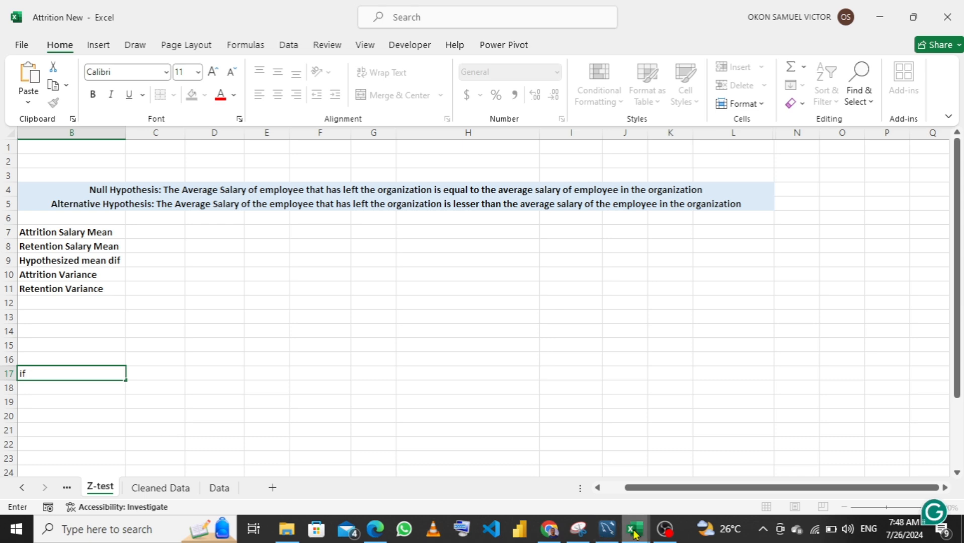
mouse_move(634, 534)
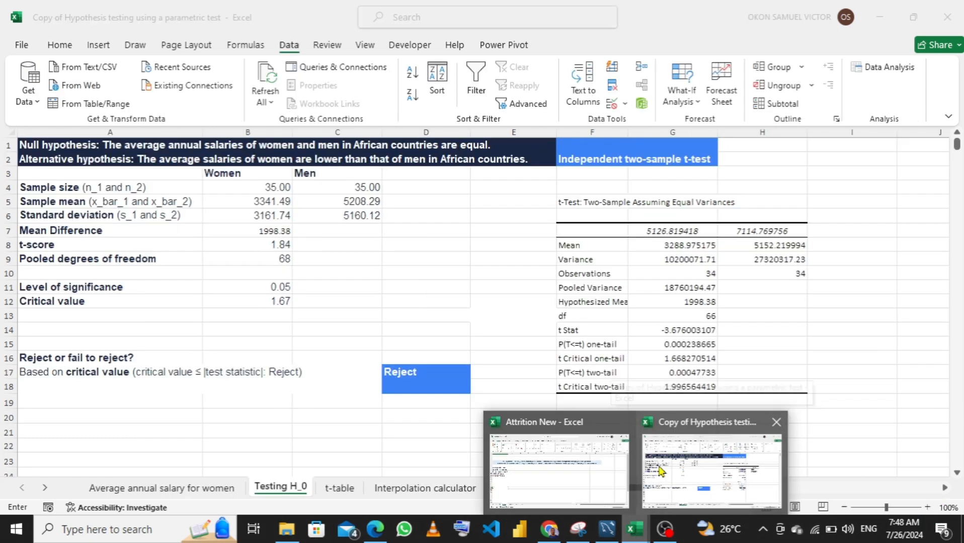
click(660, 472)
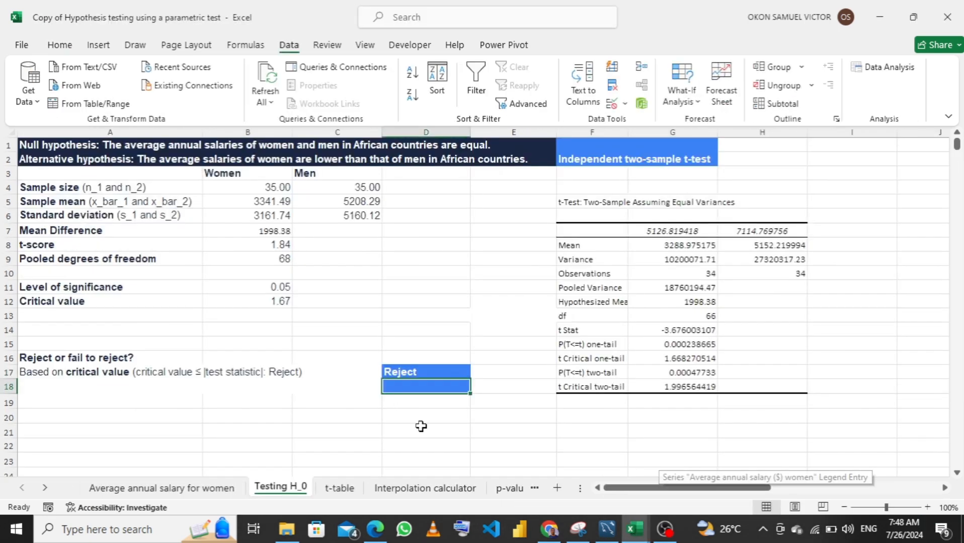
click(31, 375)
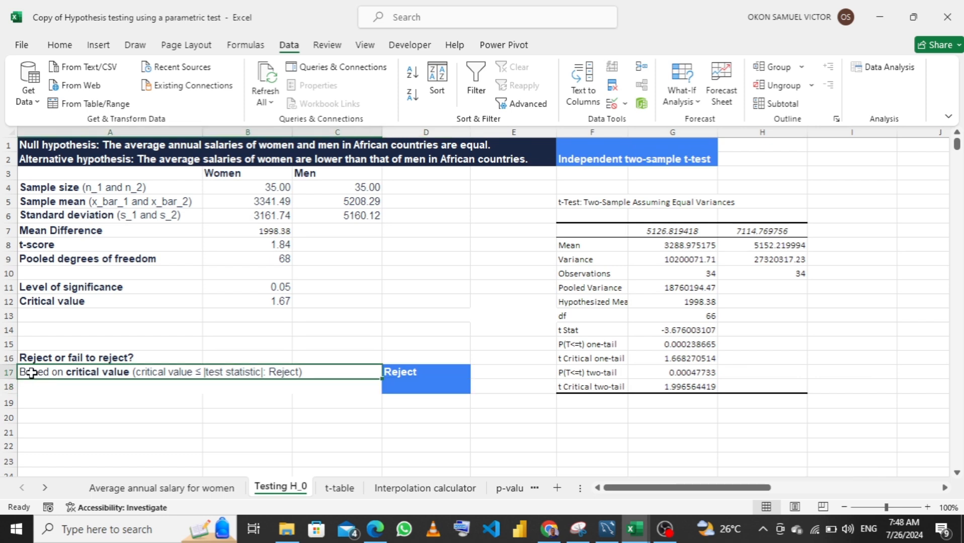
key(ctrl+c)
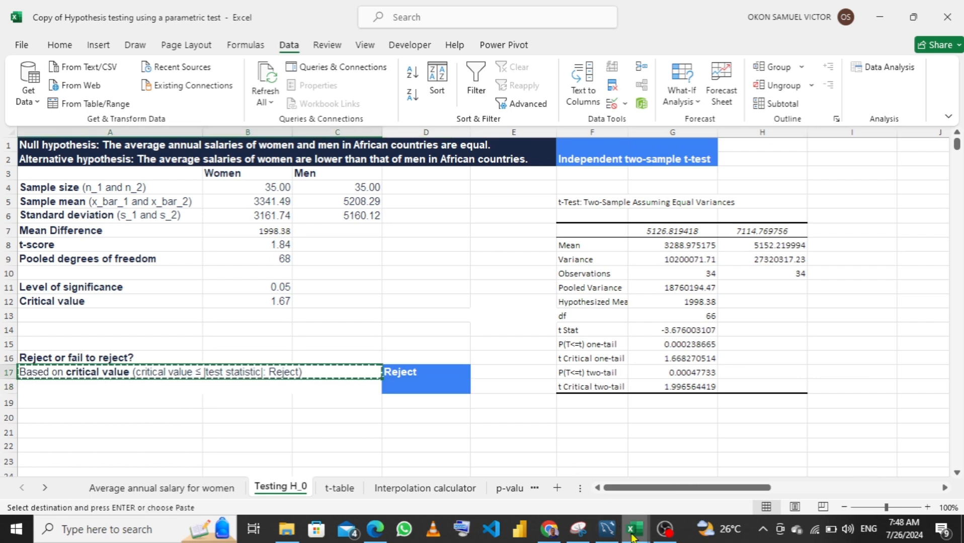
mouse_move(632, 536)
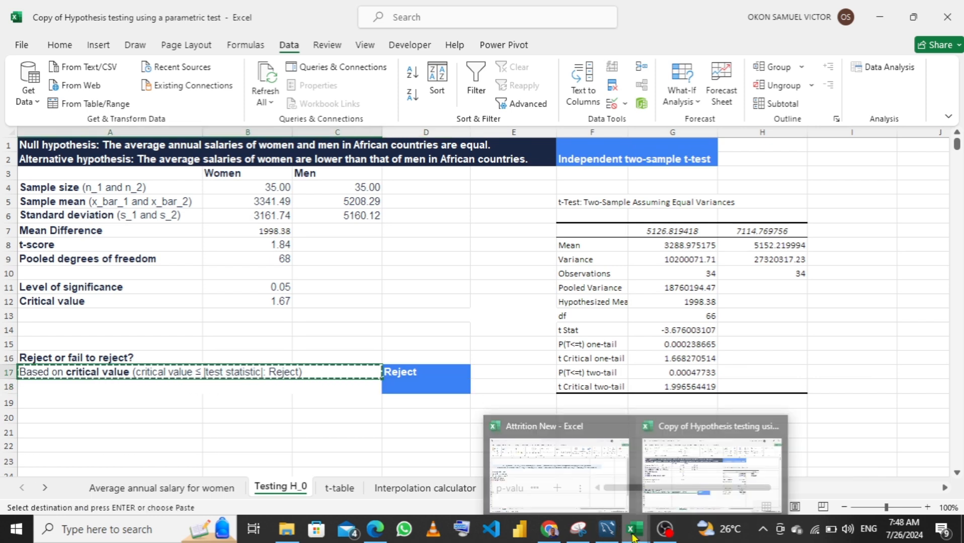
click(590, 486)
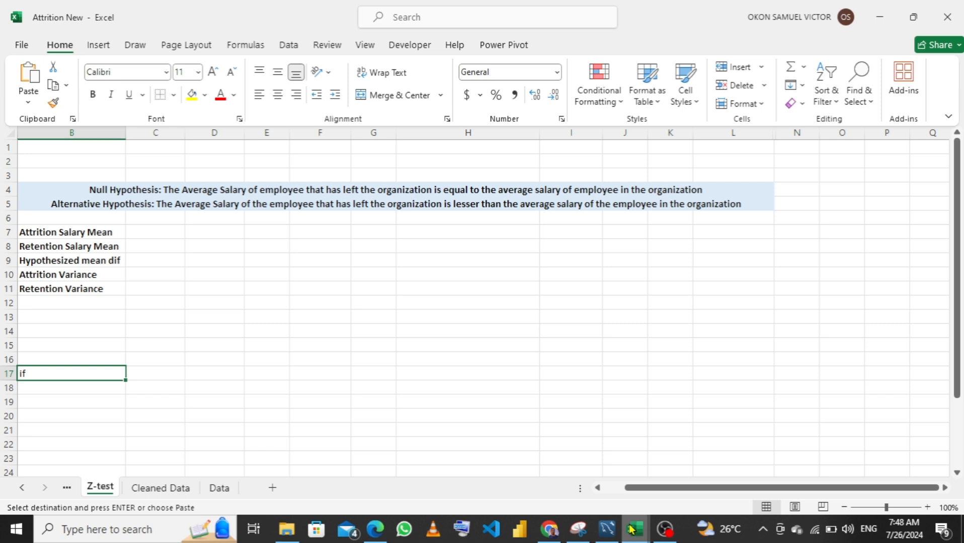
double_click(72, 376)
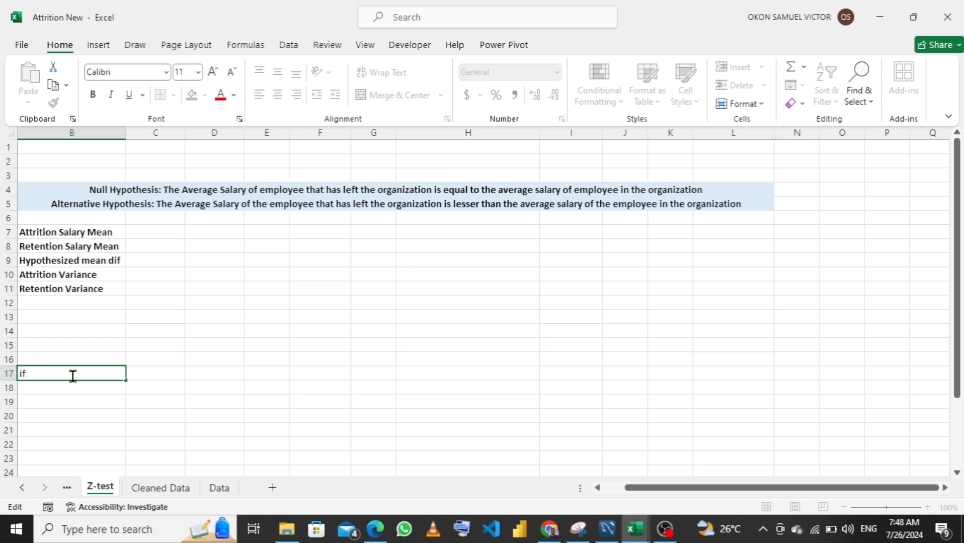
key(BackSpace)
key(BackSpace)
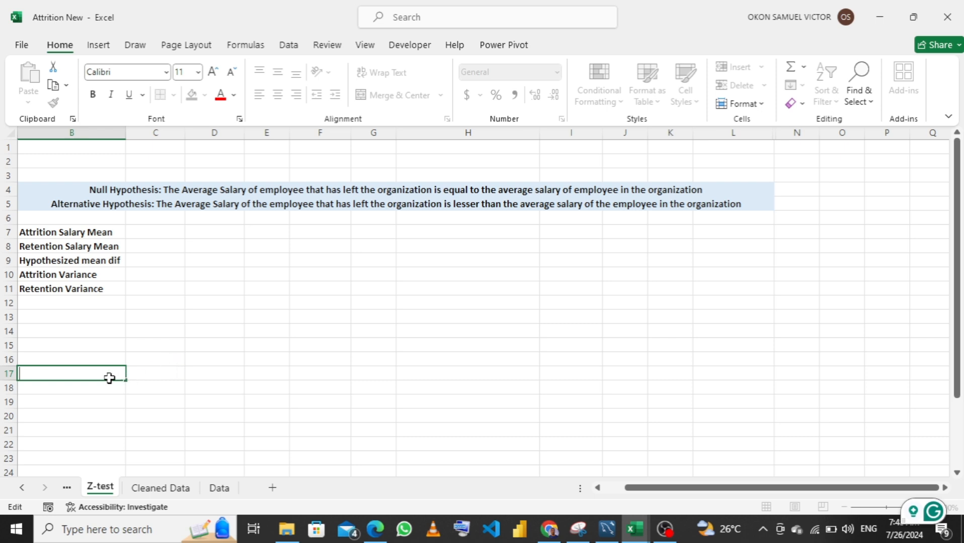
key(Escape)
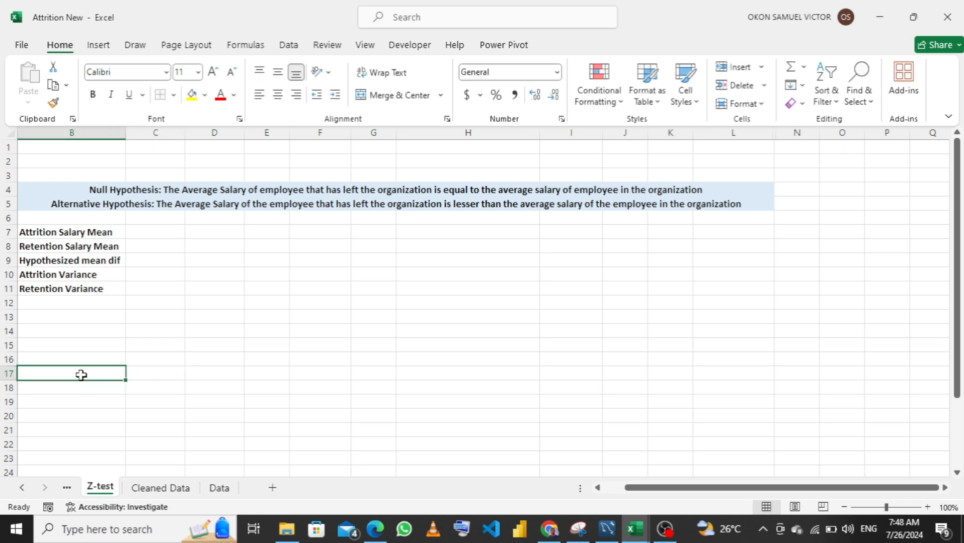
Enter the decision rule "if critical value <= Z score : Reject" in cell B17 and fit column B's width to its contents
text(if)
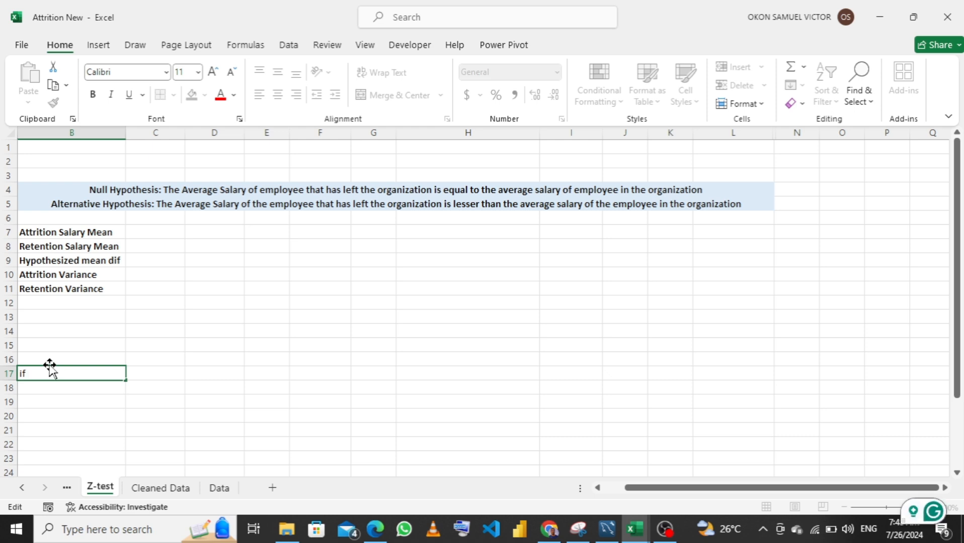
text( crita)
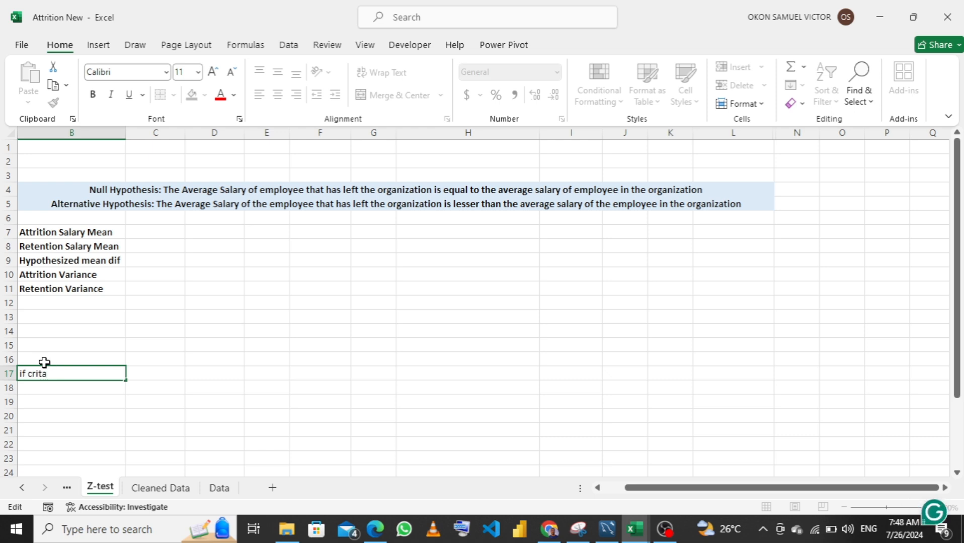
key(BackSpace)
text(ical value <=)
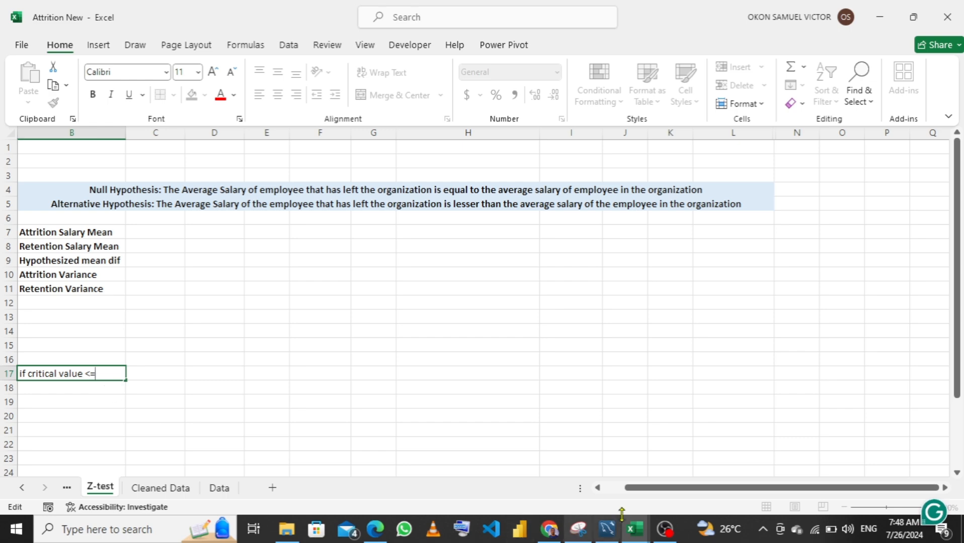
mouse_move(635, 529)
mouse_move(661, 486)
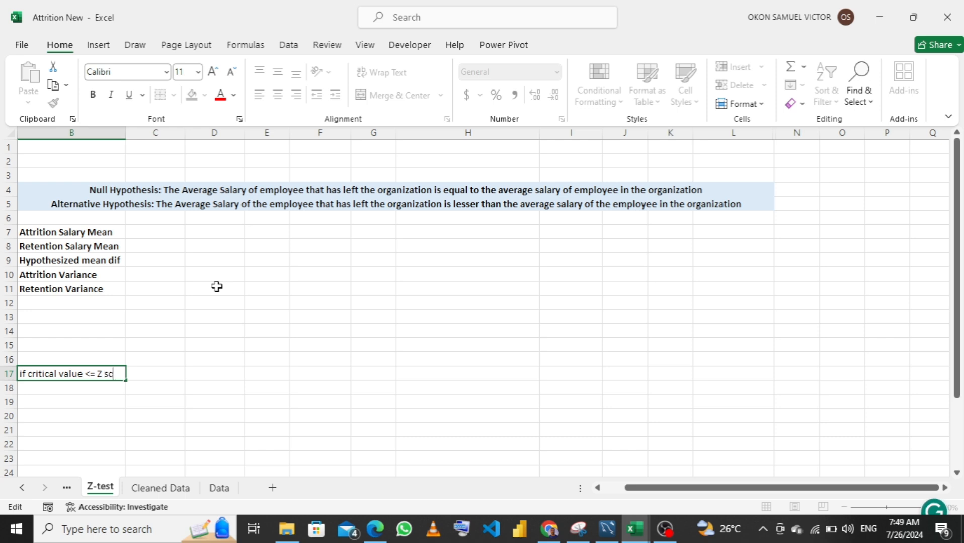
text(re :)
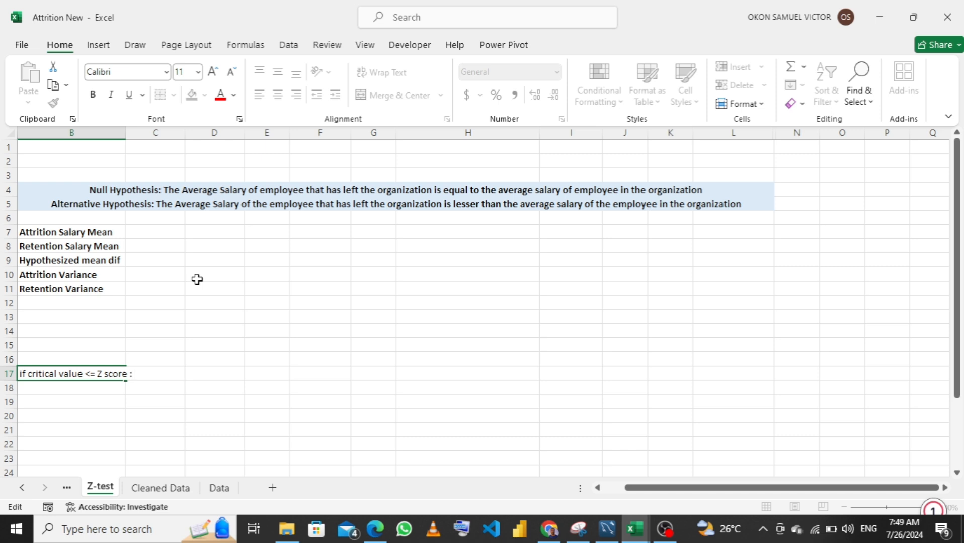
text(Reject)
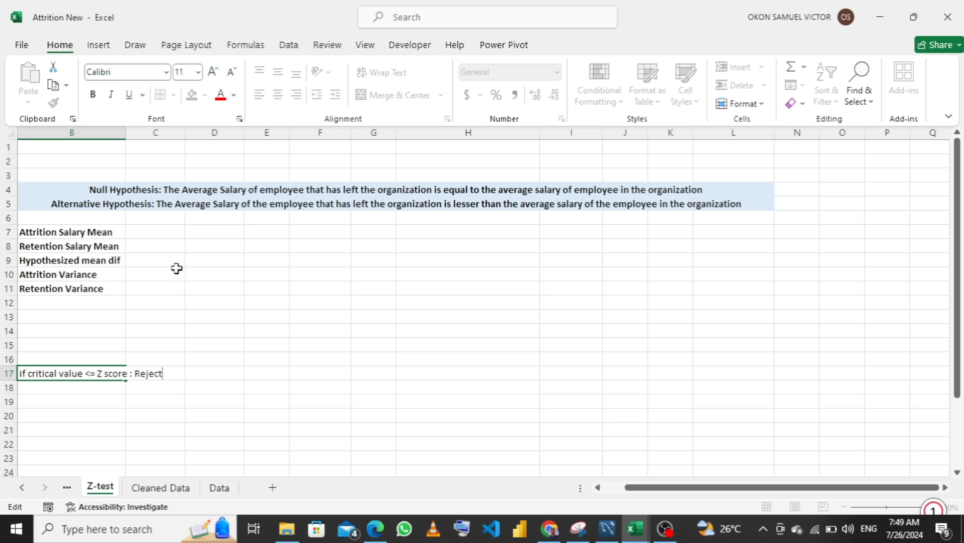
key(Return)
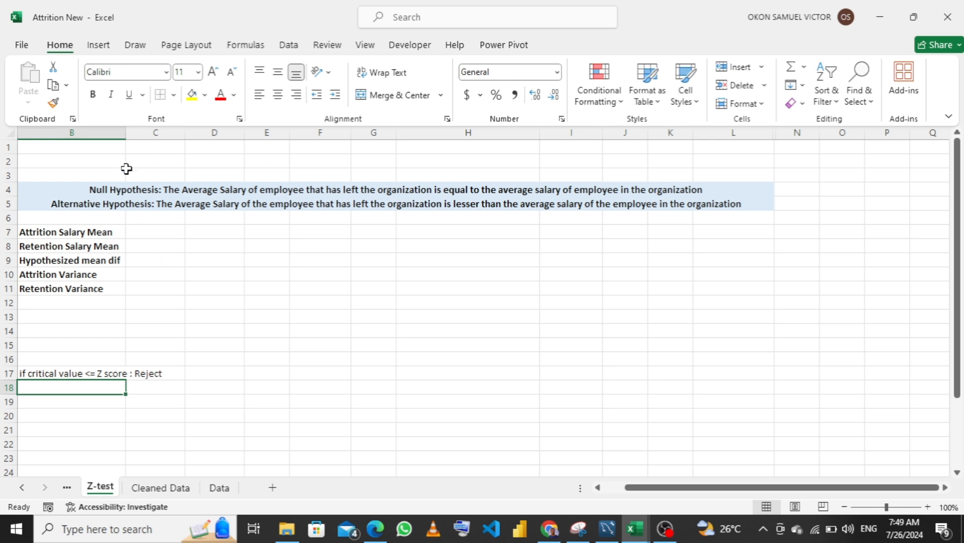
double_click(125, 130)
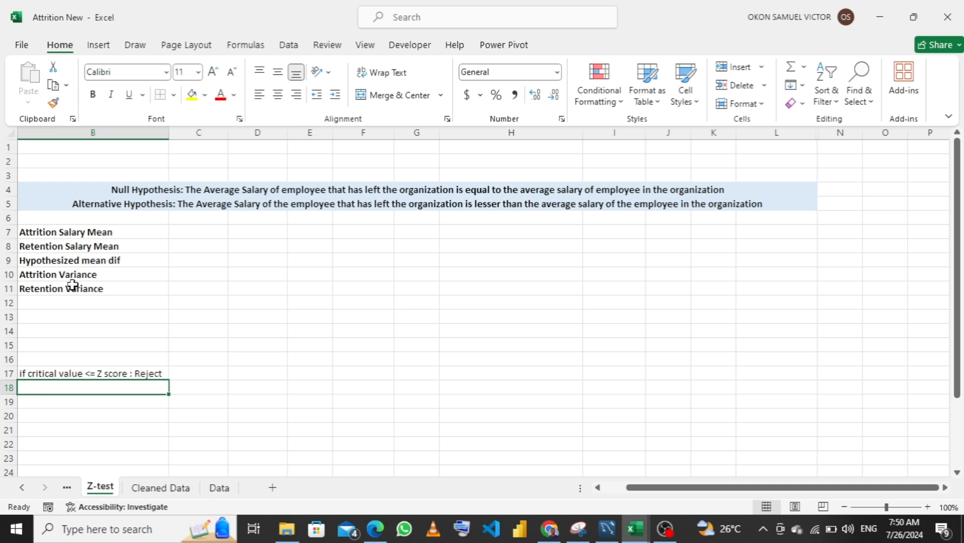
click(66, 487)
click(65, 490)
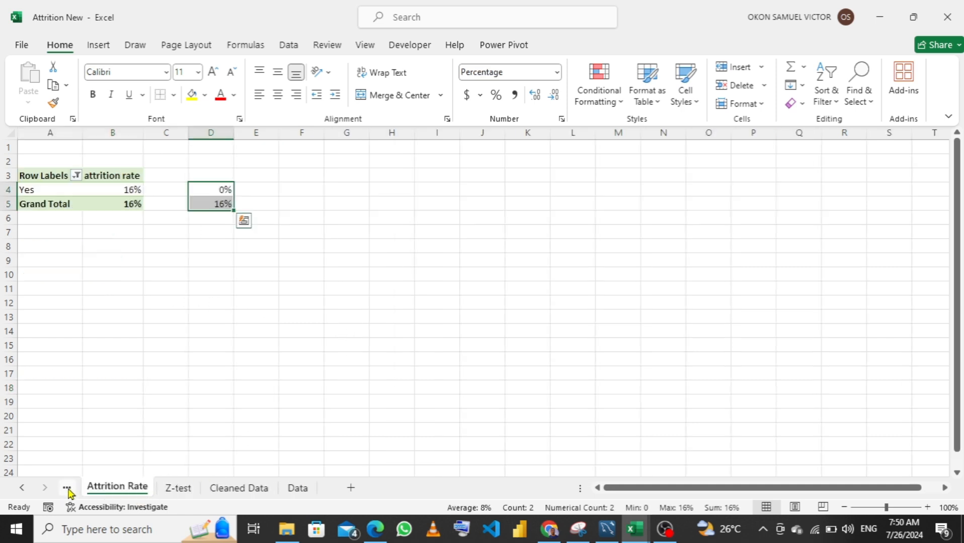
click(222, 488)
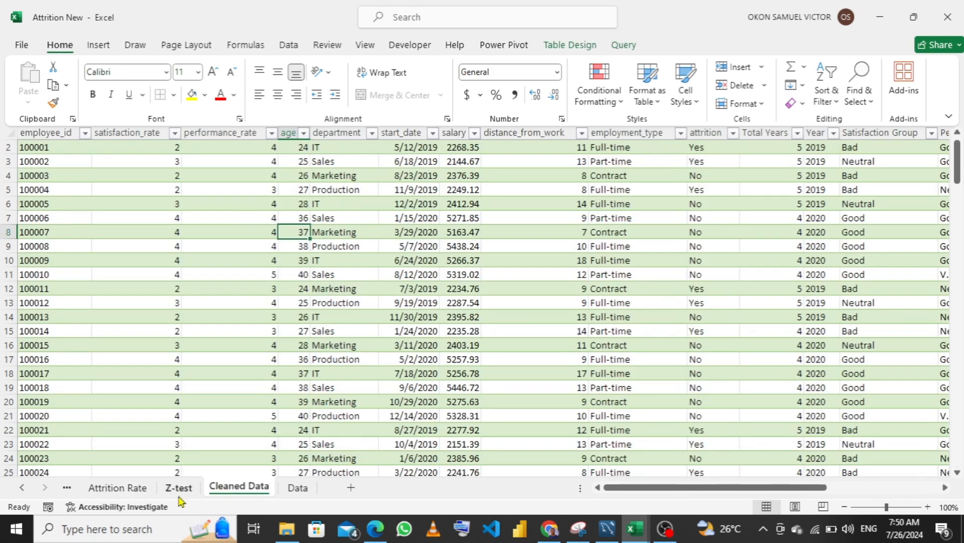
click(135, 491)
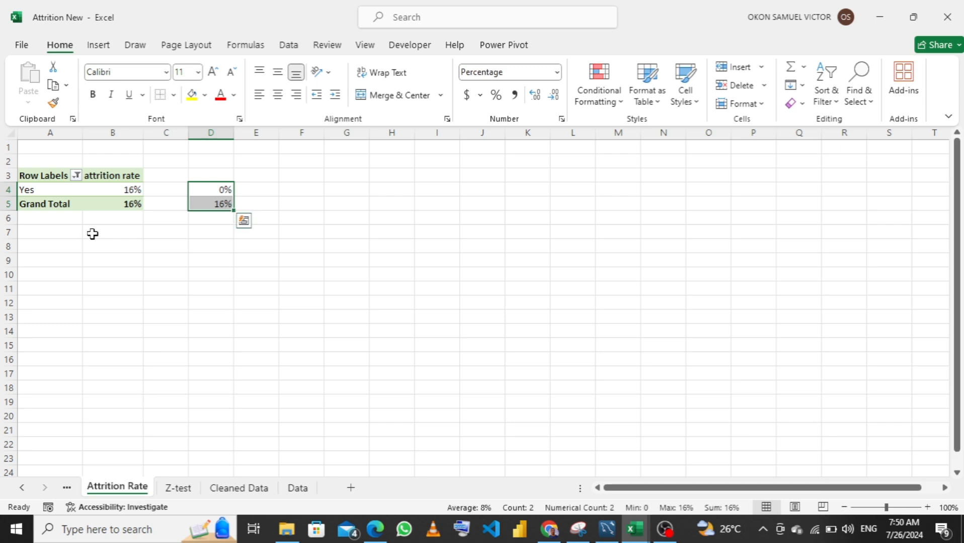
click(95, 176)
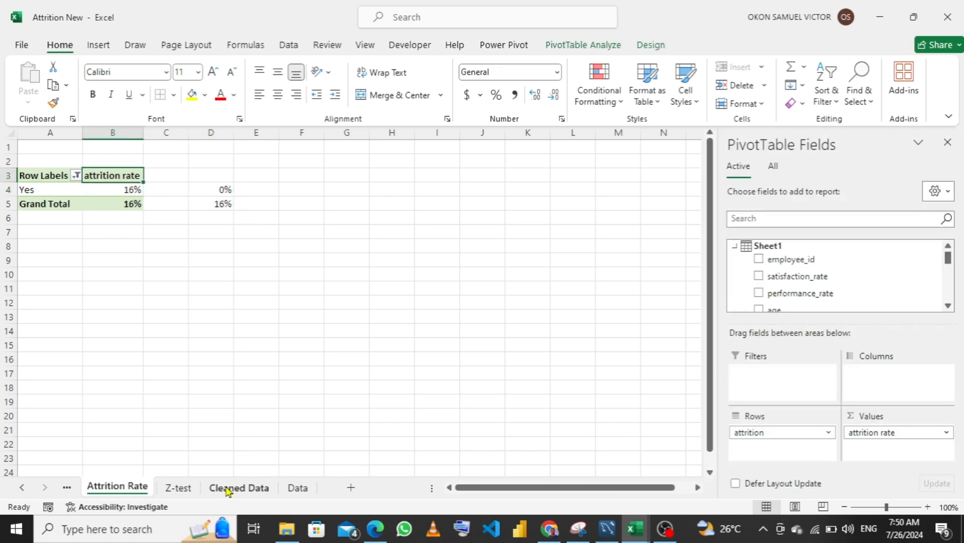
click(186, 492)
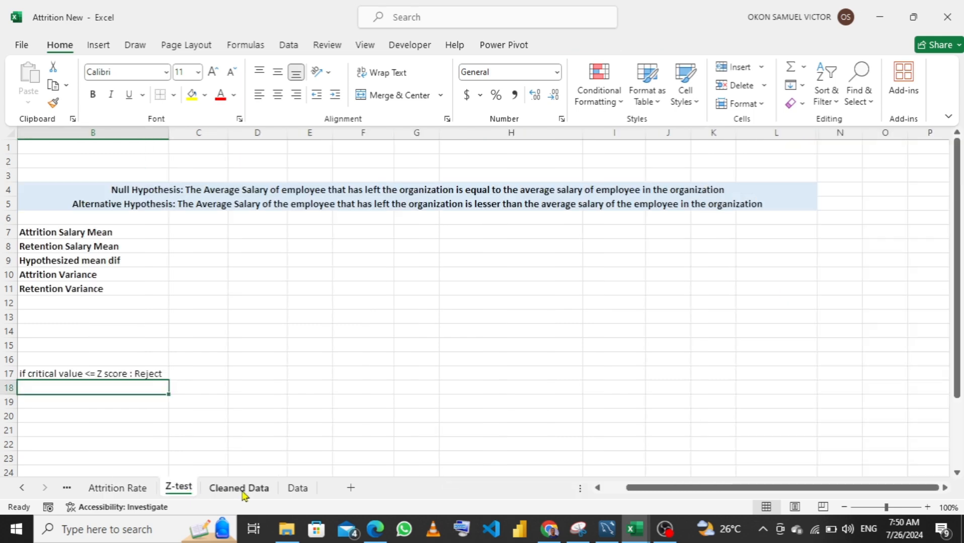
Create a PivotTable from the Cleaned Data sheet's table on a new worksheet, adding the data to the Data Model
click(242, 493)
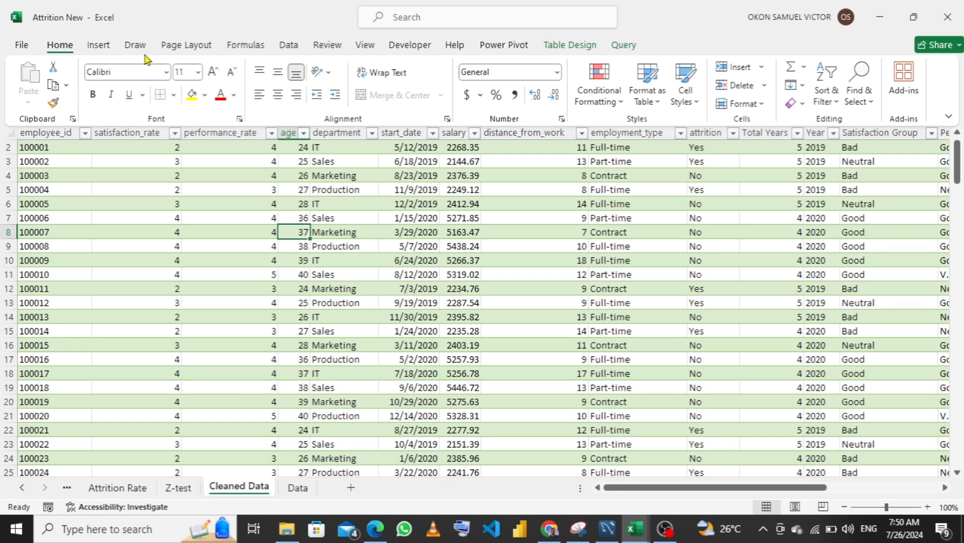
click(96, 45)
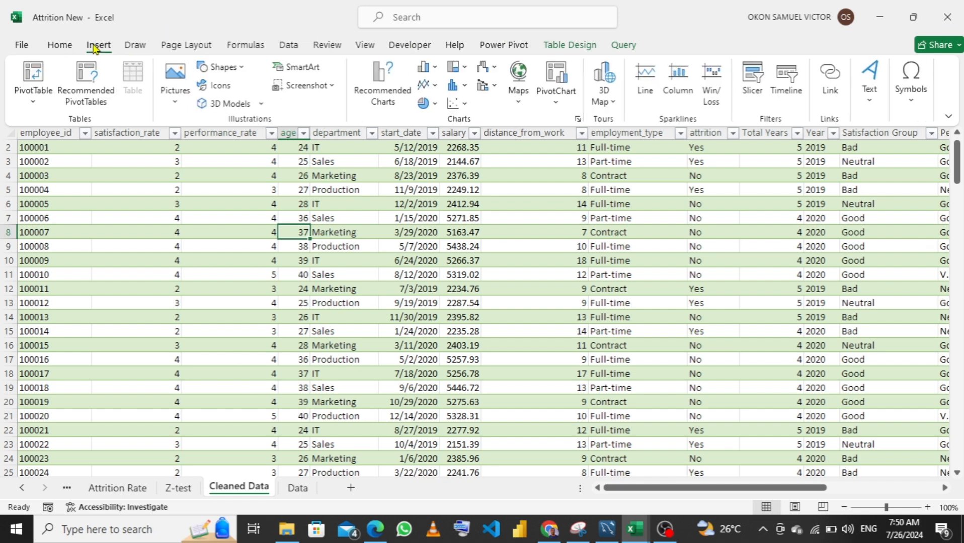
click(43, 107)
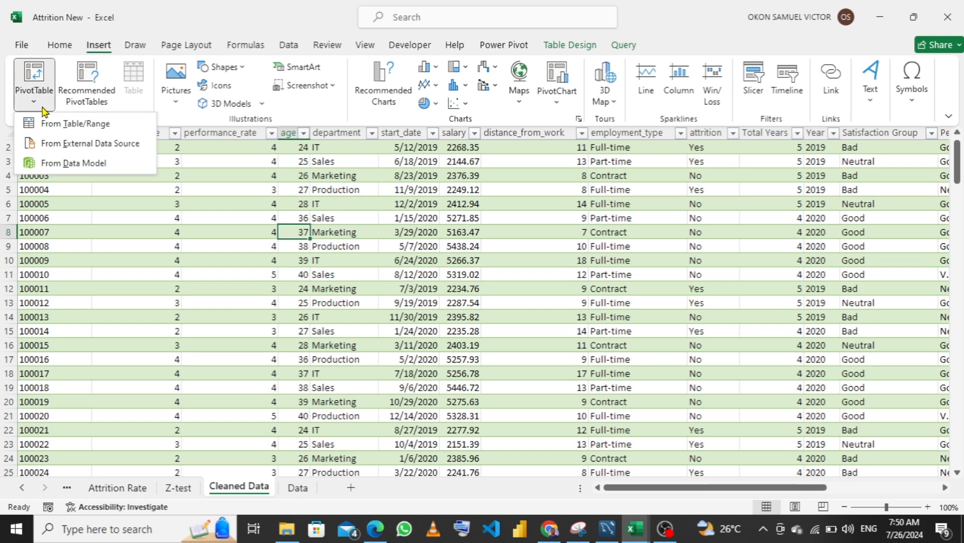
click(75, 124)
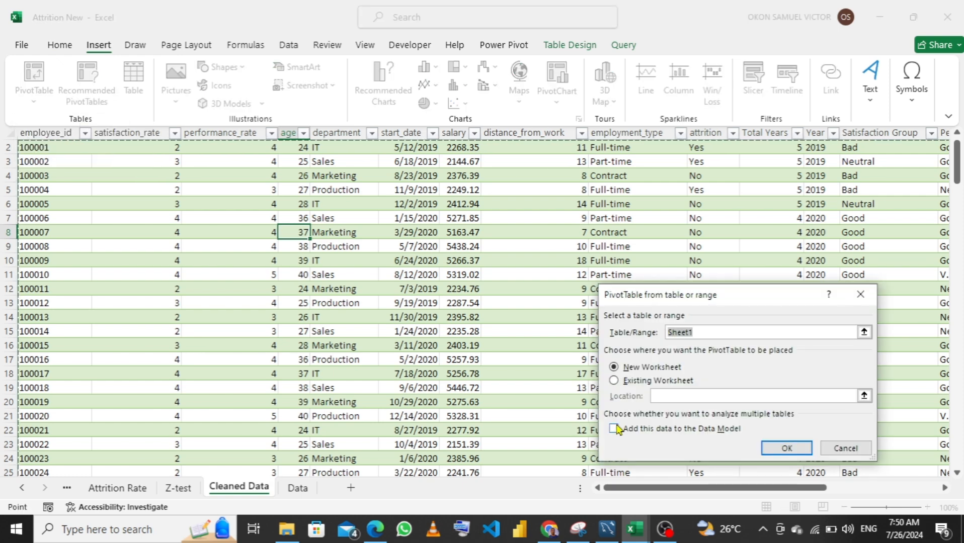
click(614, 429)
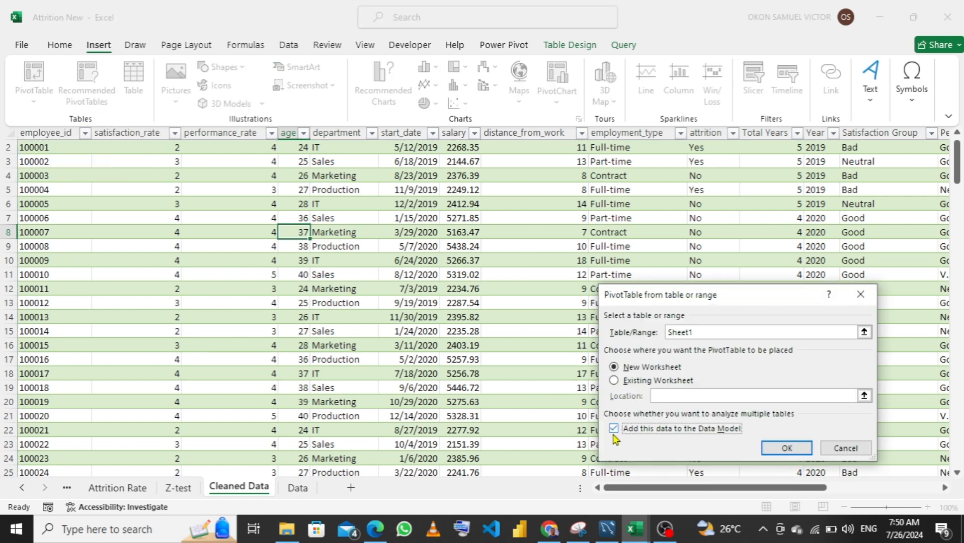
click(788, 448)
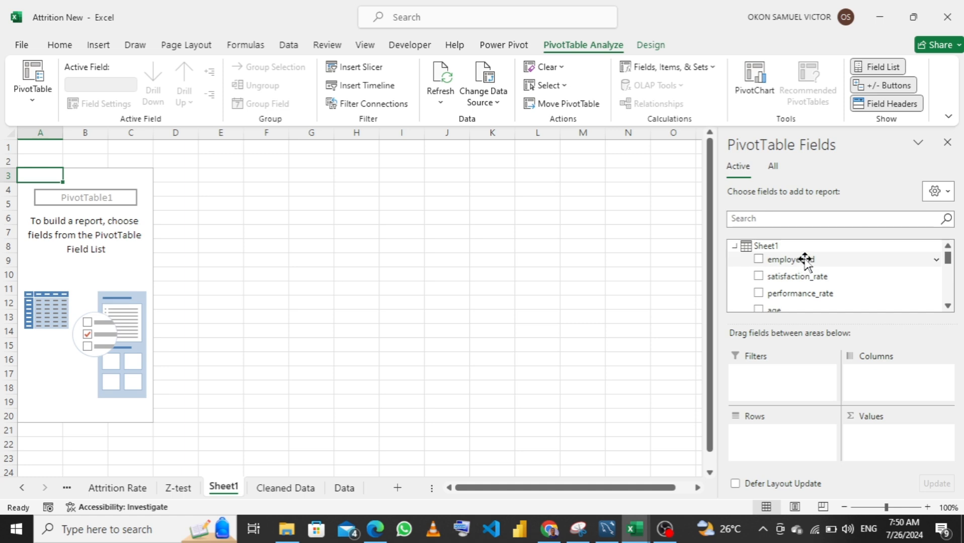
Set employee_id as the PivotTable's row field and attrition as its report filter
drag(803, 258, 870, 439)
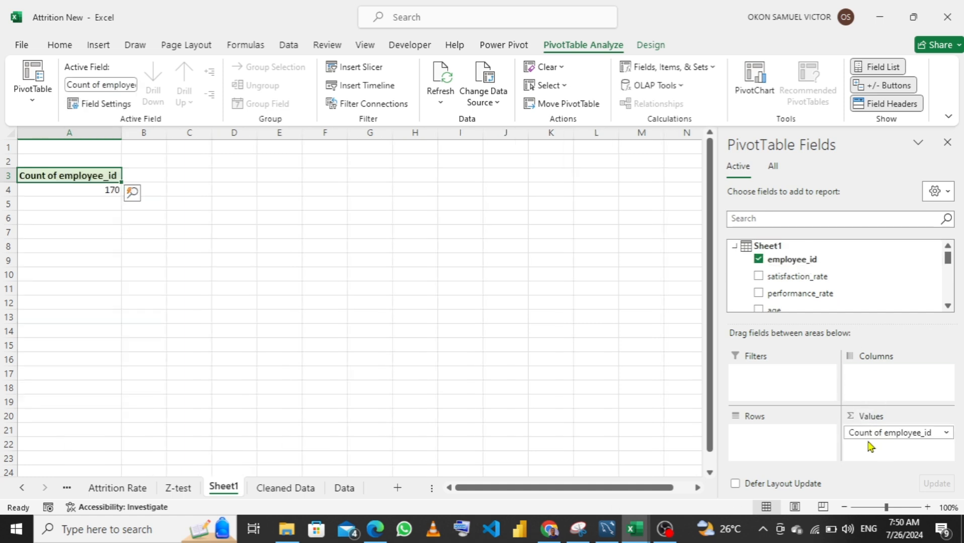
drag(865, 427, 791, 435)
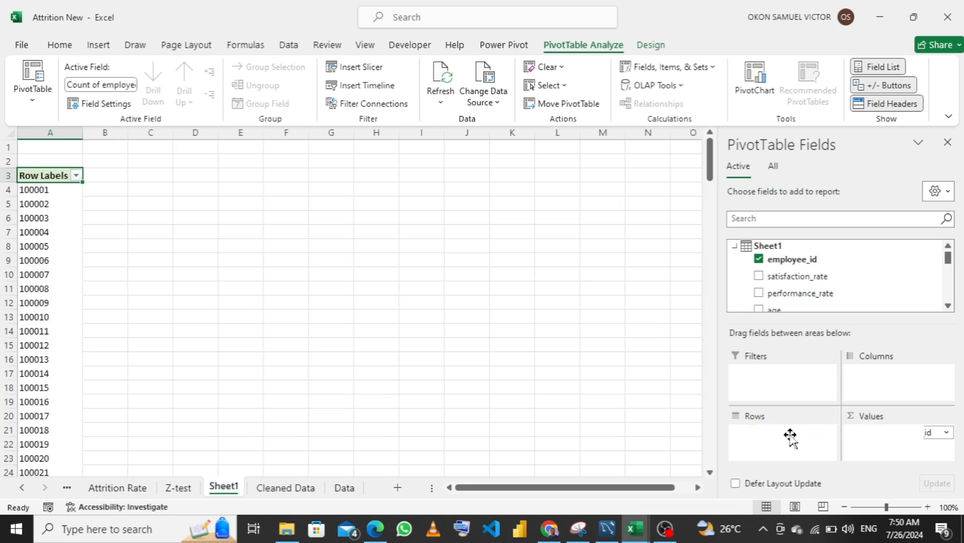
scroll(820, 281, down, 3)
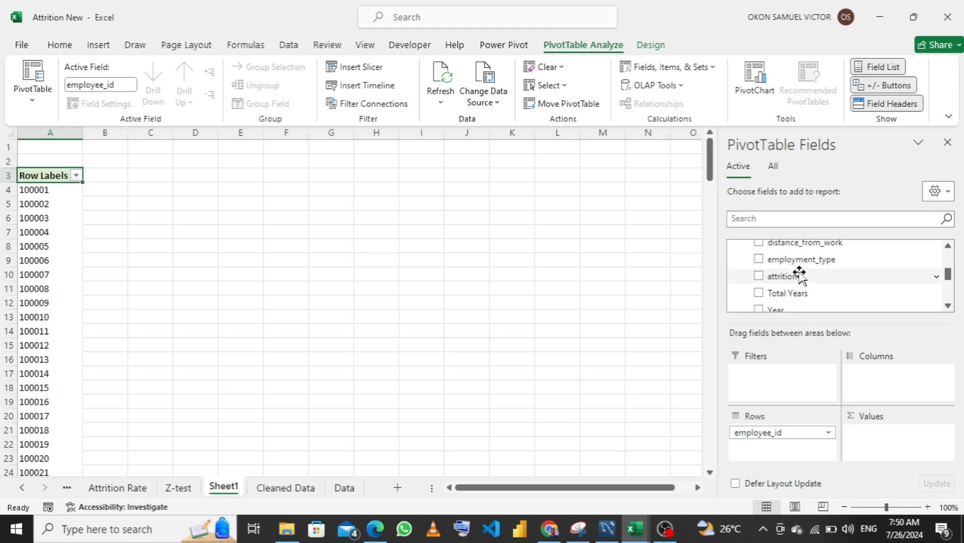
drag(799, 275, 770, 395)
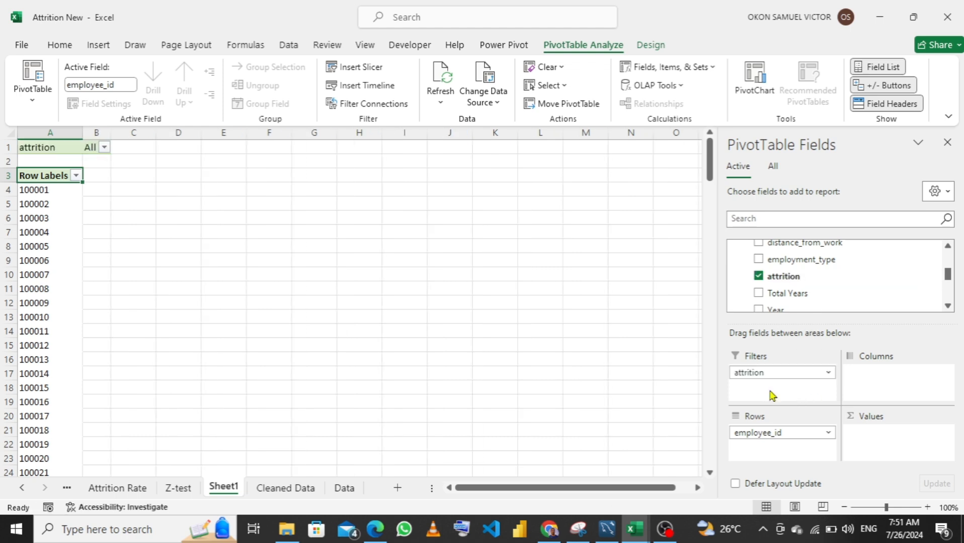
Add the salary field to the PivotTable's values as a sum
scroll(825, 284, down, 5)
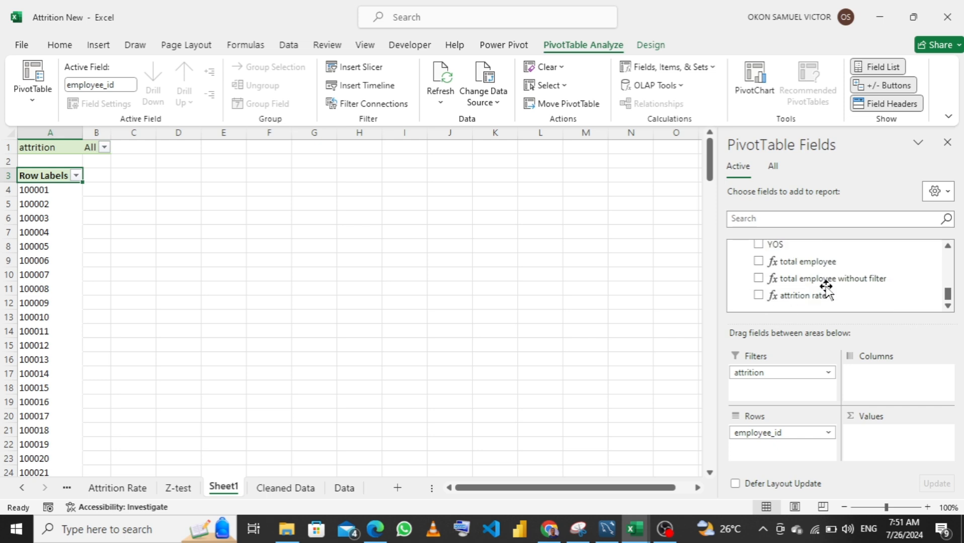
scroll(826, 286, up, 2)
scroll(825, 287, up, 3)
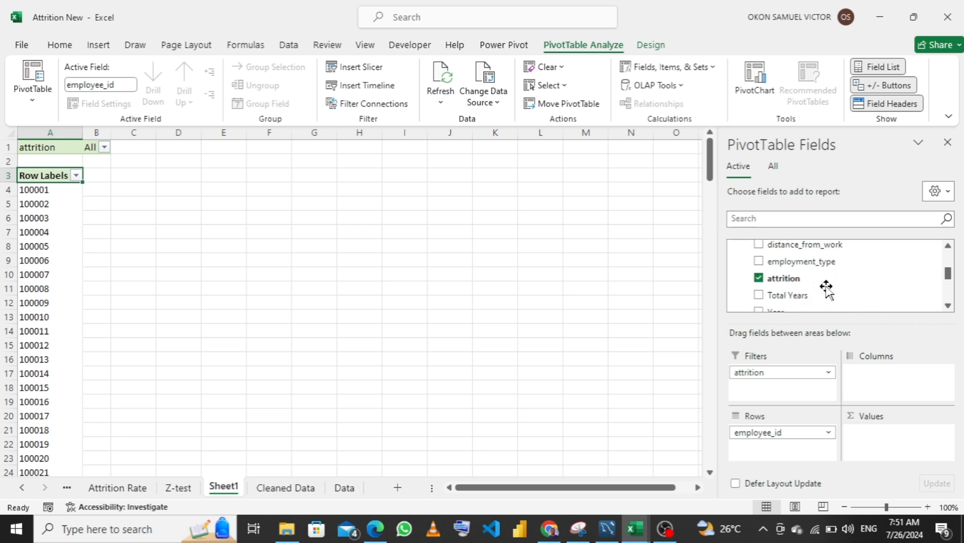
scroll(826, 289, up, 3)
scroll(828, 293, down, 2)
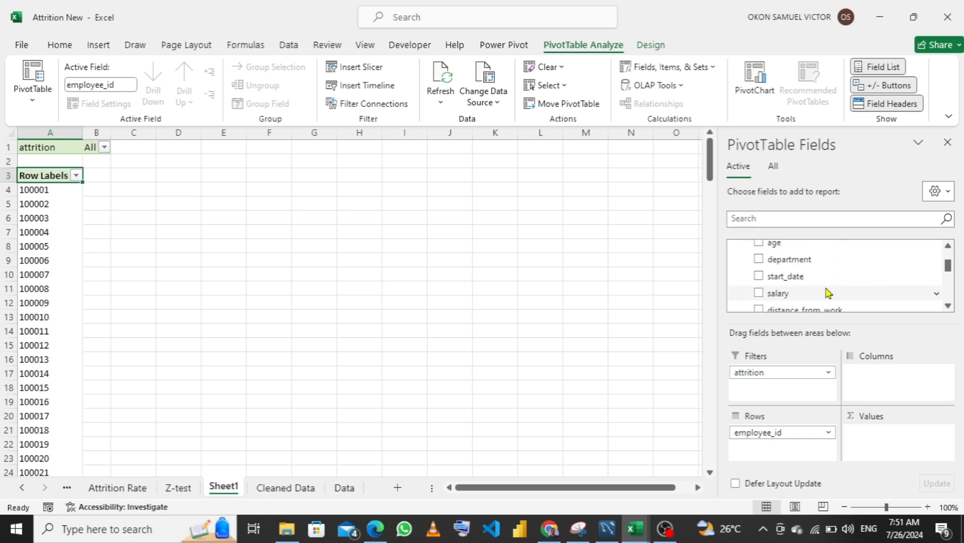
drag(810, 291, 880, 443)
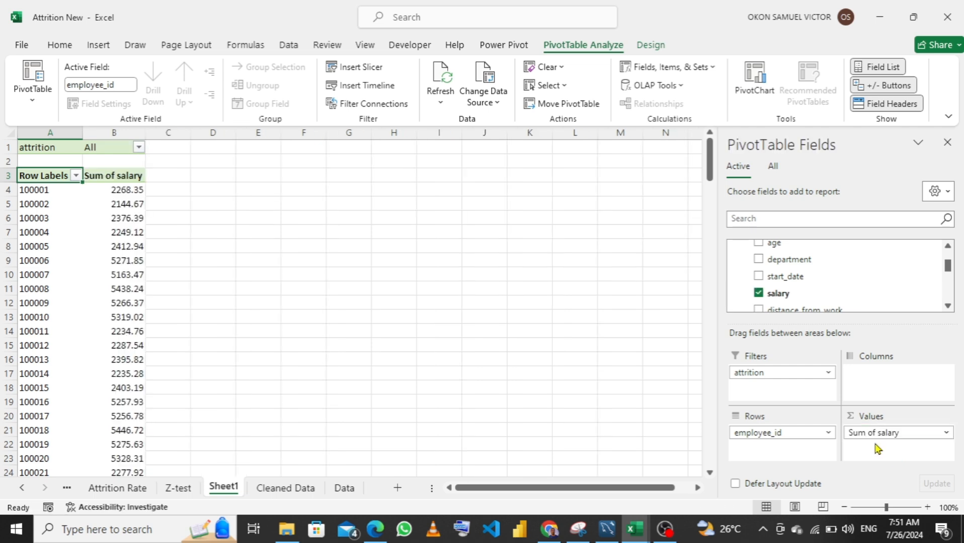
Filter the PivotTable's attrition report filter to Yes only, allowing multiple items and excluding No
click(139, 148)
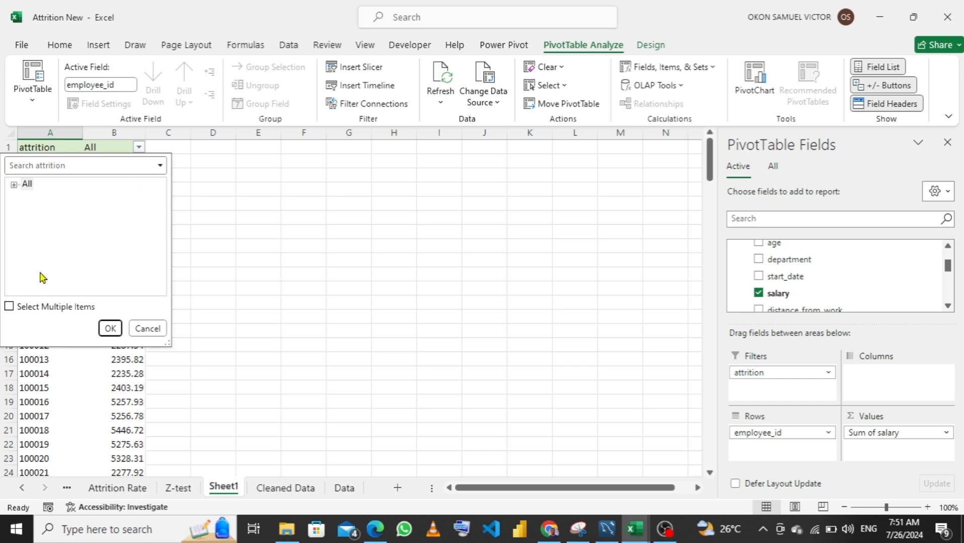
click(10, 307)
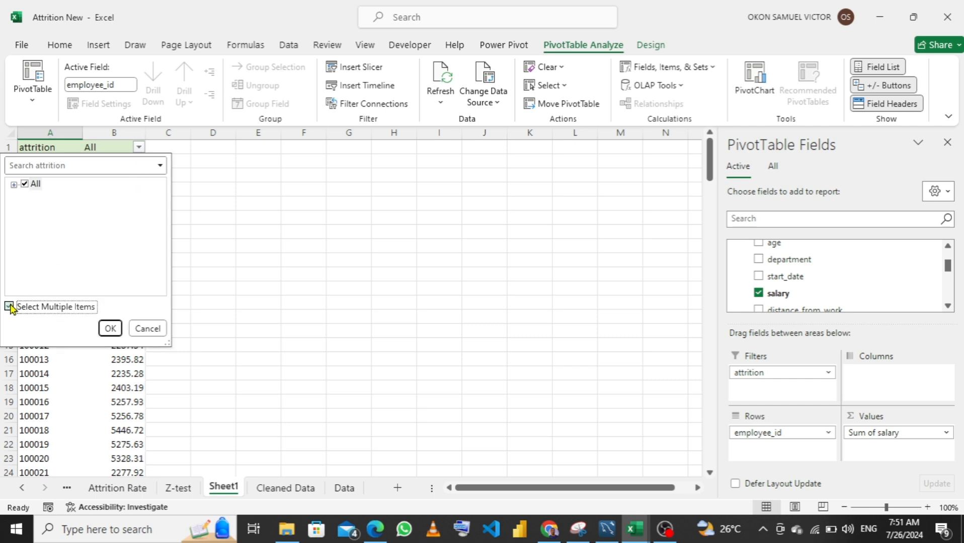
click(14, 184)
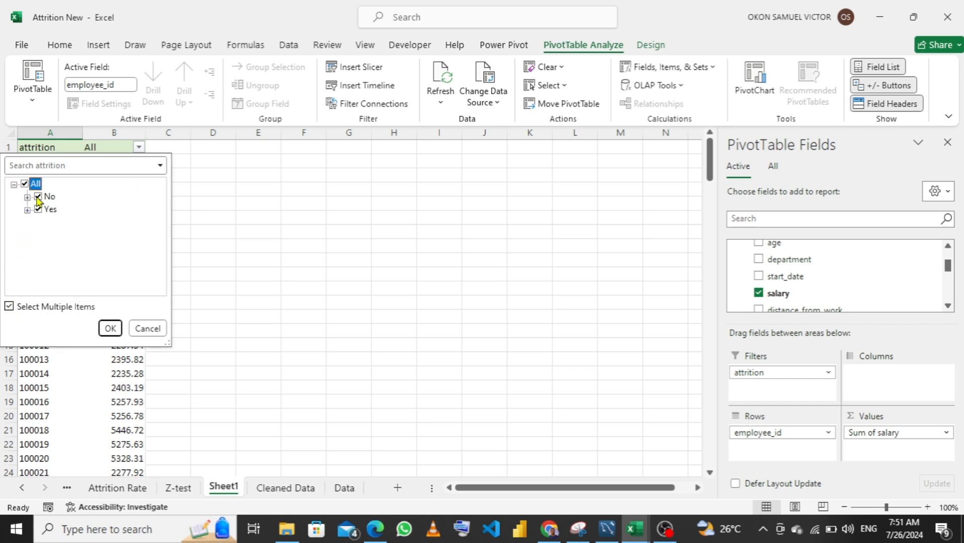
click(38, 198)
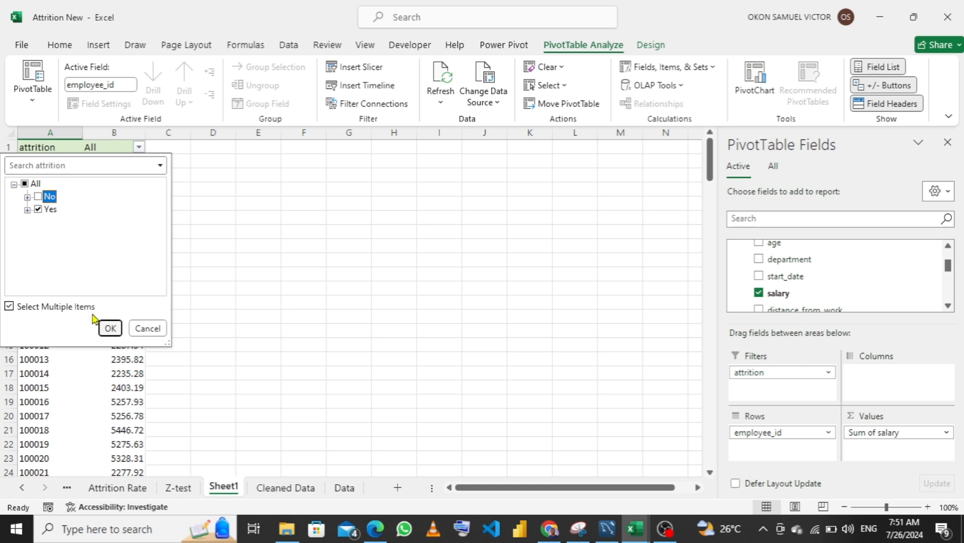
click(108, 329)
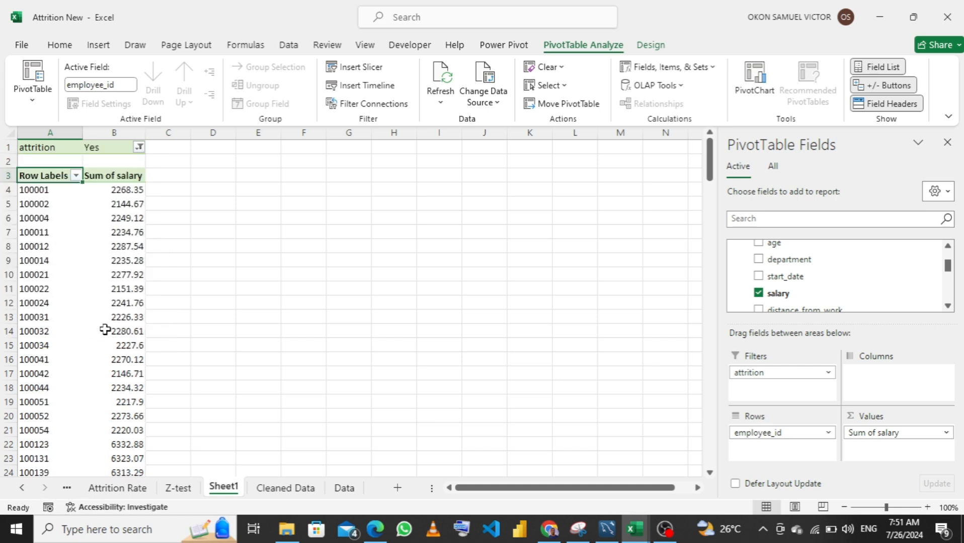
Rename the PivotTable's worksheet Sheet1 as "Attrition Salary"
double_click(231, 486)
text(A)
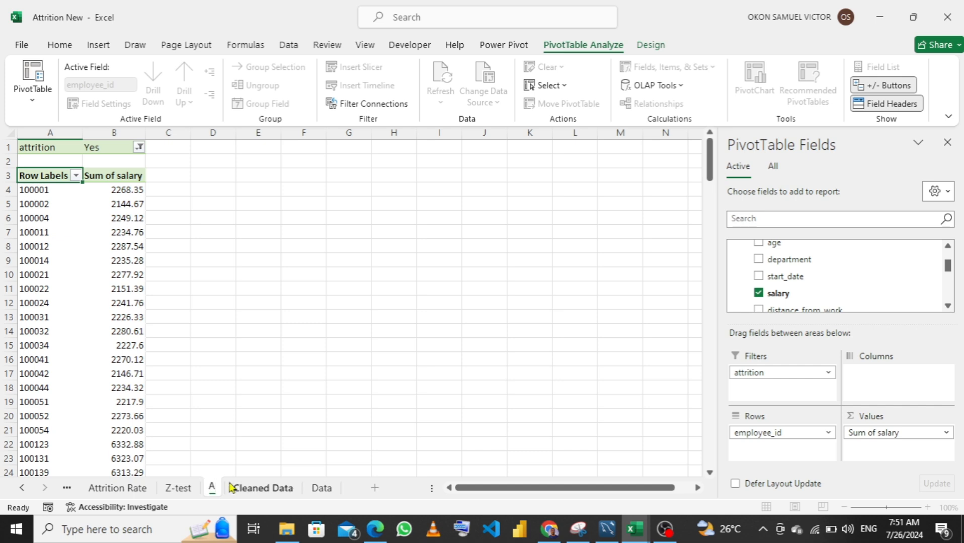
text(ttrition)
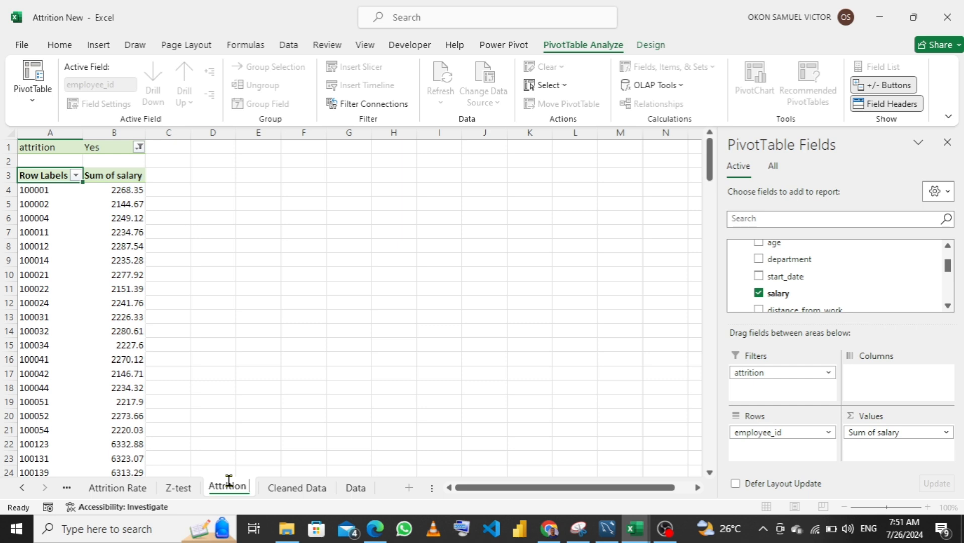
text( Sala)
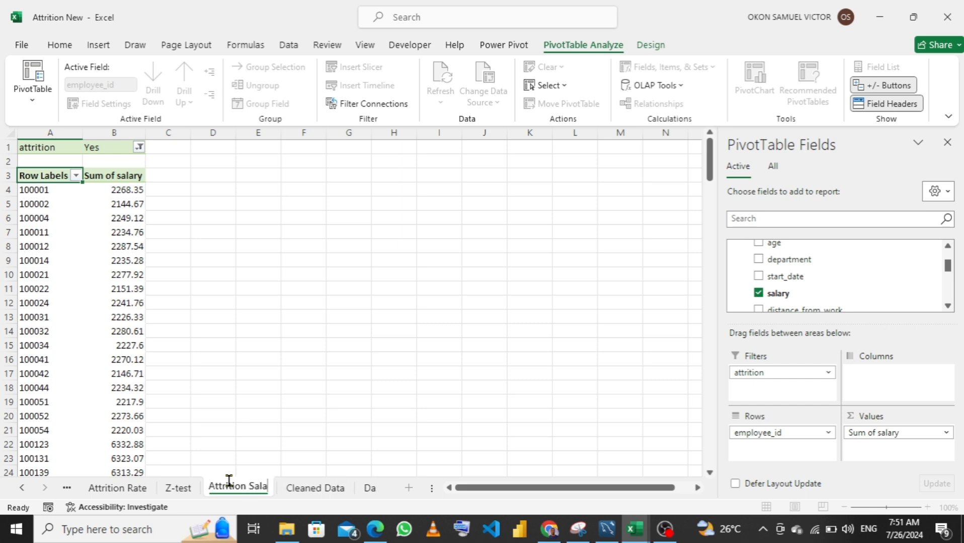
text(ry)
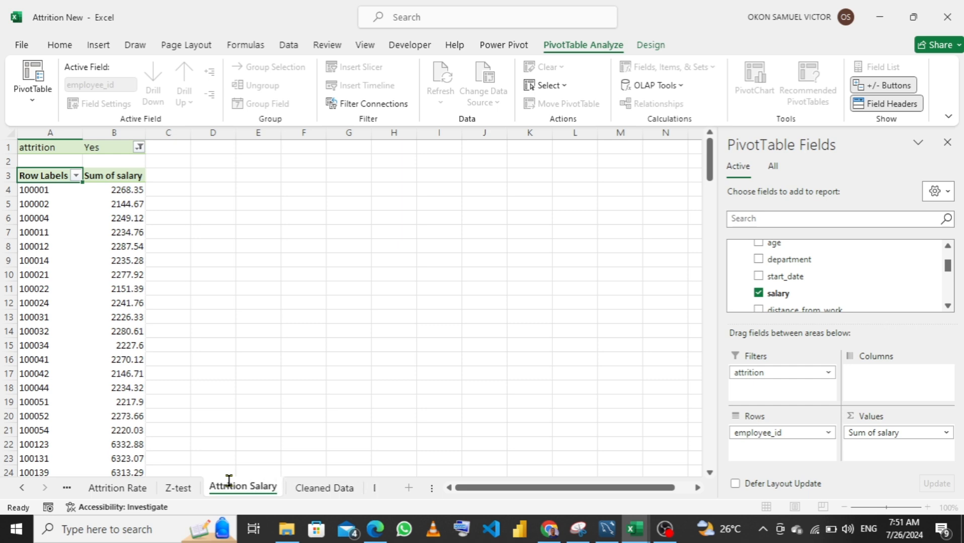
key(Return)
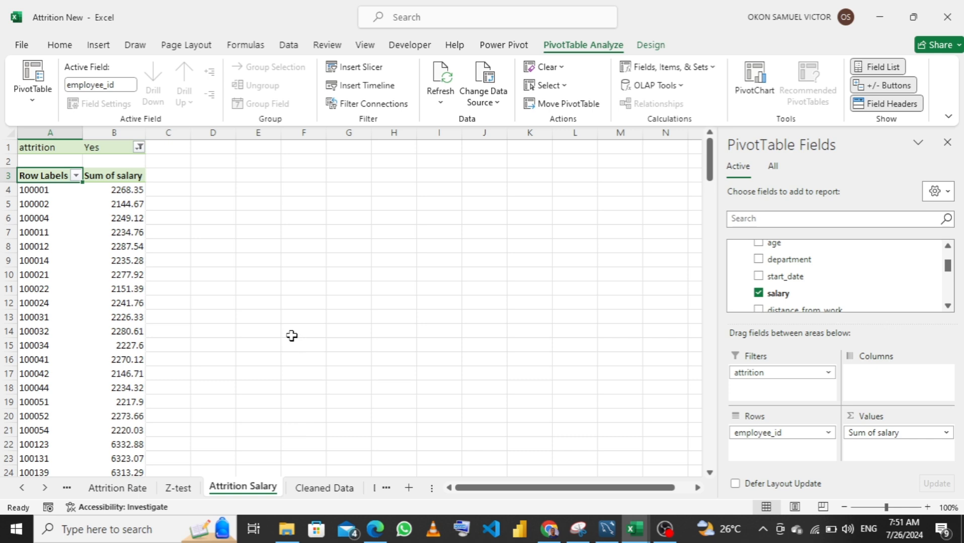
Turn off the PivotTable's grand totals for rows and columns
click(652, 45)
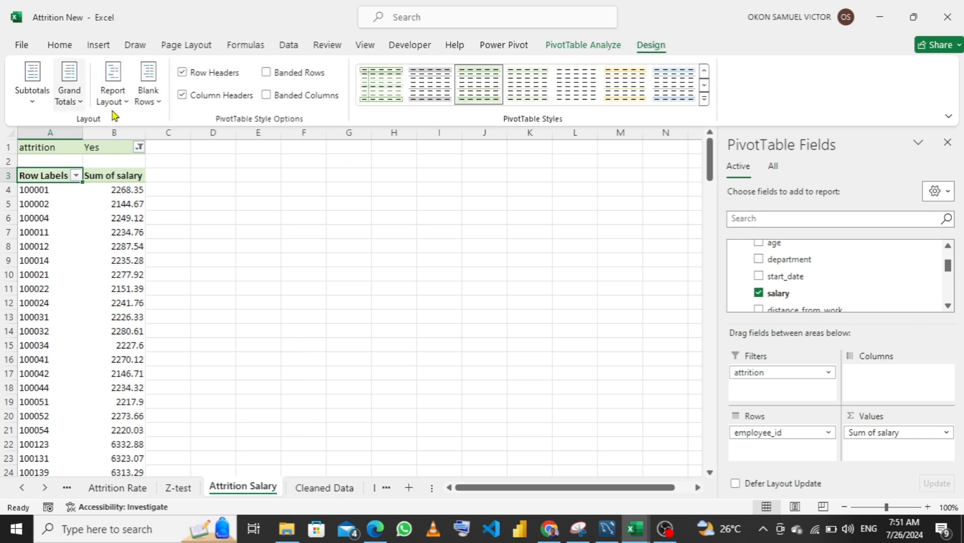
click(75, 97)
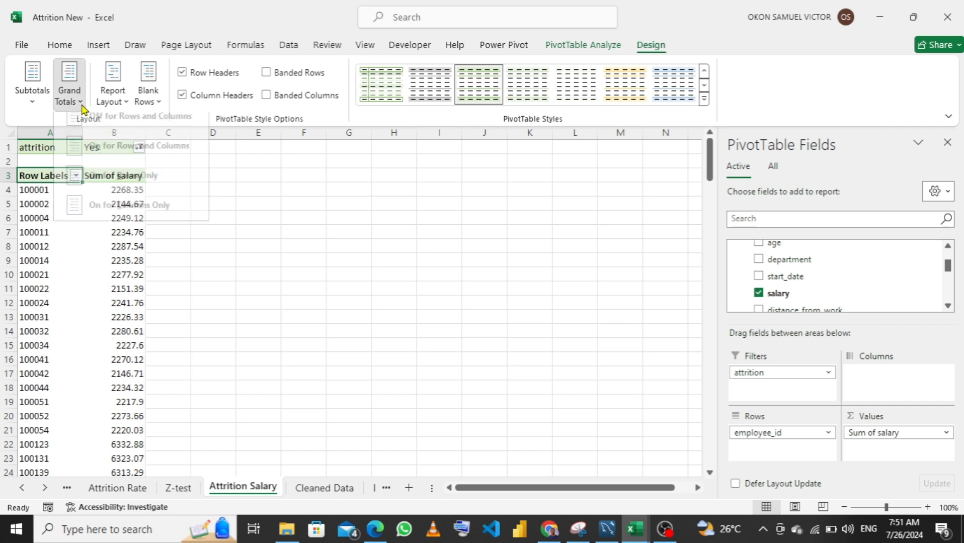
click(97, 132)
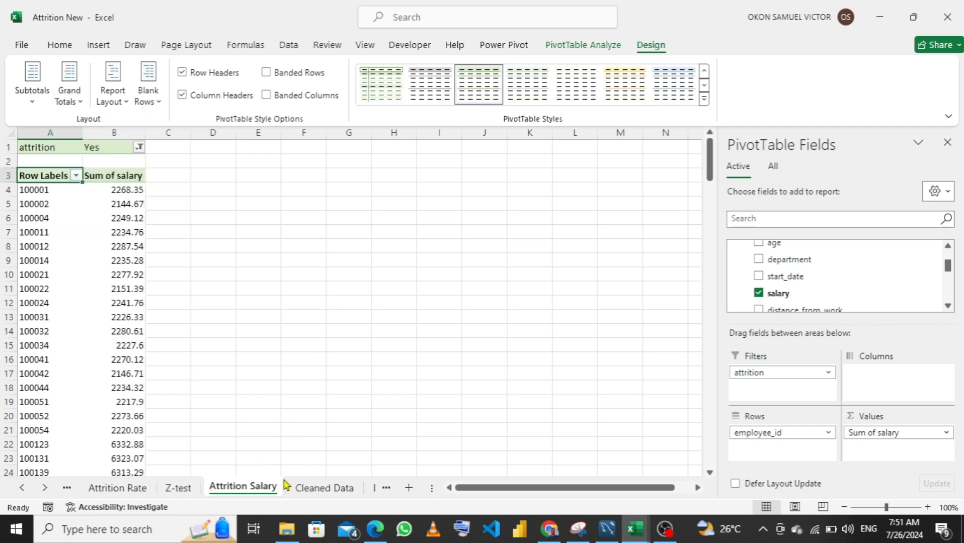
Create a second PivotTable from the Cleaned Data sheet's table on a new worksheet, adding the data to the Data Model
click(308, 491)
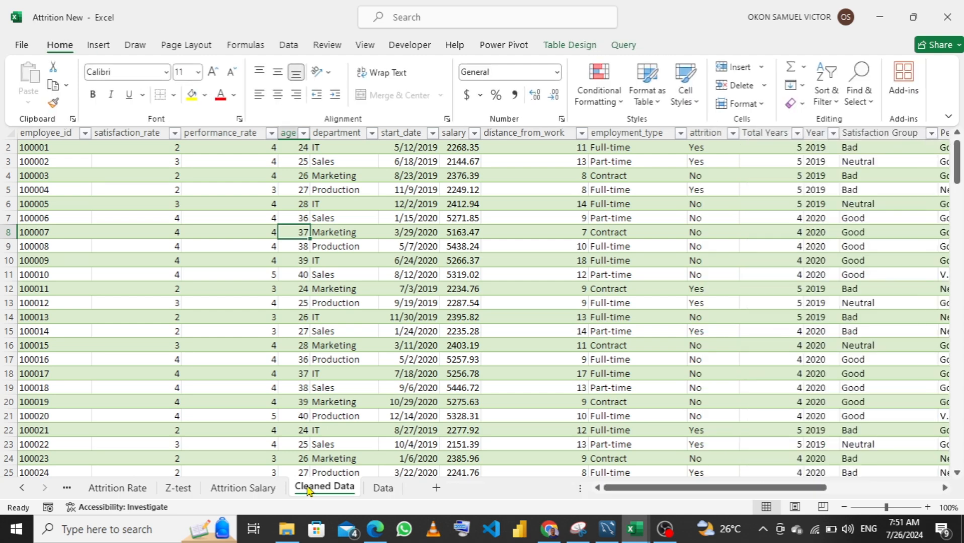
click(99, 47)
click(34, 96)
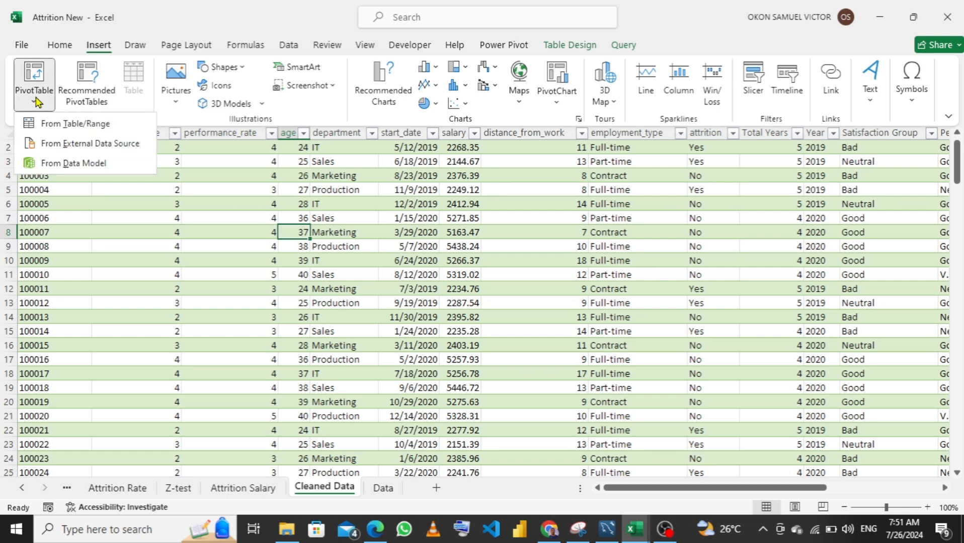
click(78, 121)
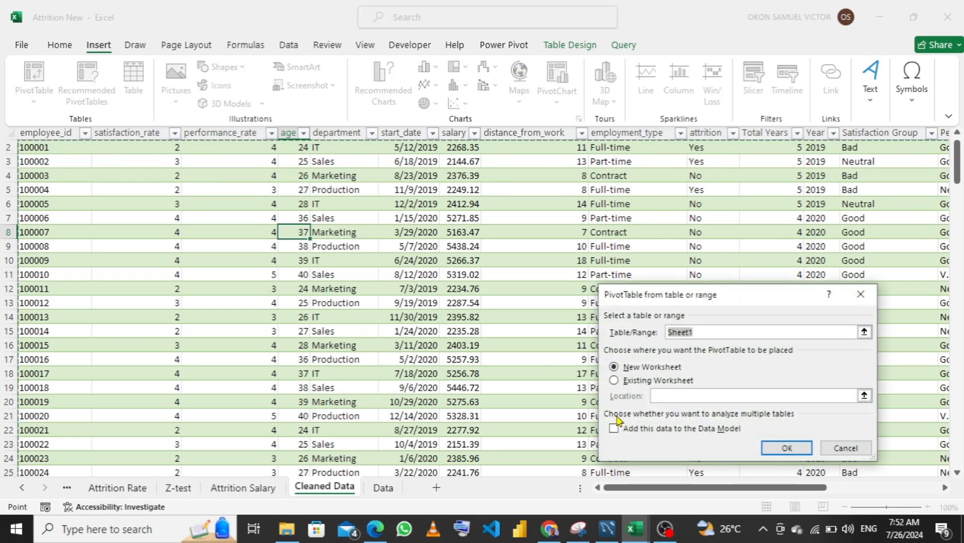
click(632, 430)
click(787, 449)
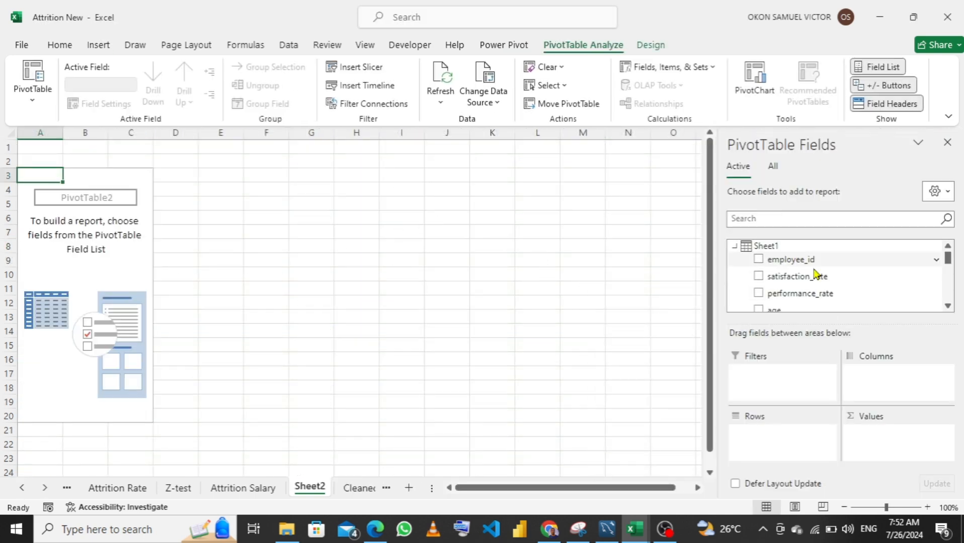
Set employee_id as the new PivotTable's row field and add salary to its values as a sum
drag(808, 260, 807, 445)
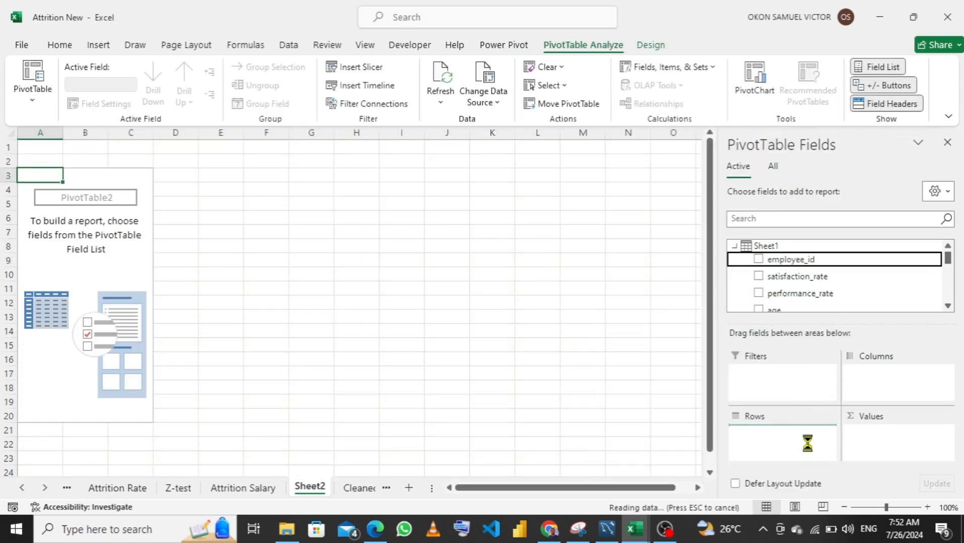
scroll(810, 276, down, 5)
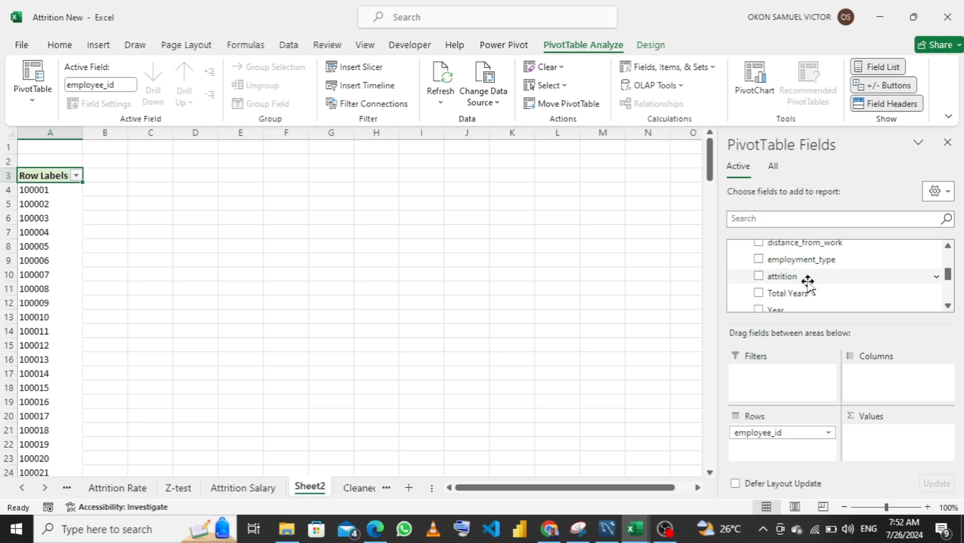
scroll(808, 278, down, 3)
scroll(803, 276, up, 1)
scroll(804, 275, up, 1)
scroll(803, 275, down, 1)
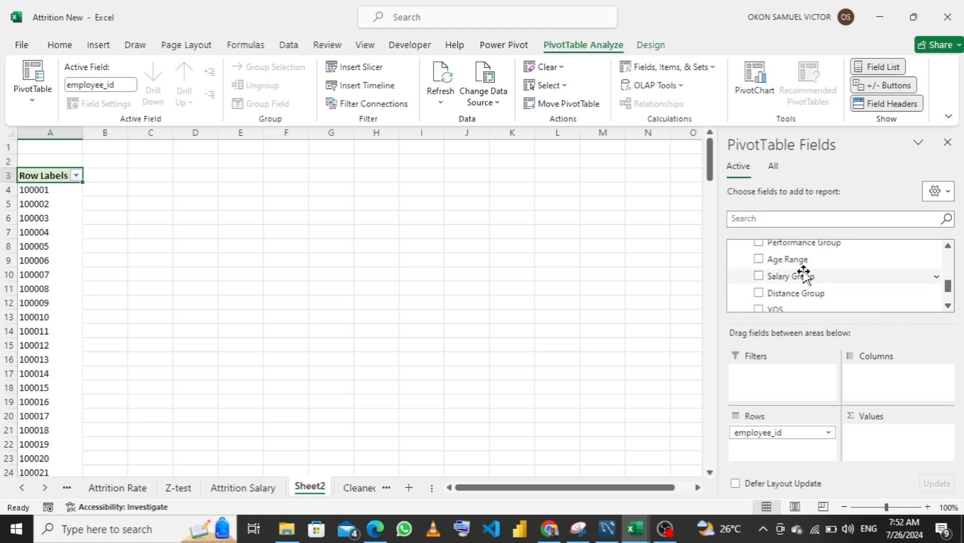
scroll(803, 275, down, 2)
scroll(803, 275, up, 8)
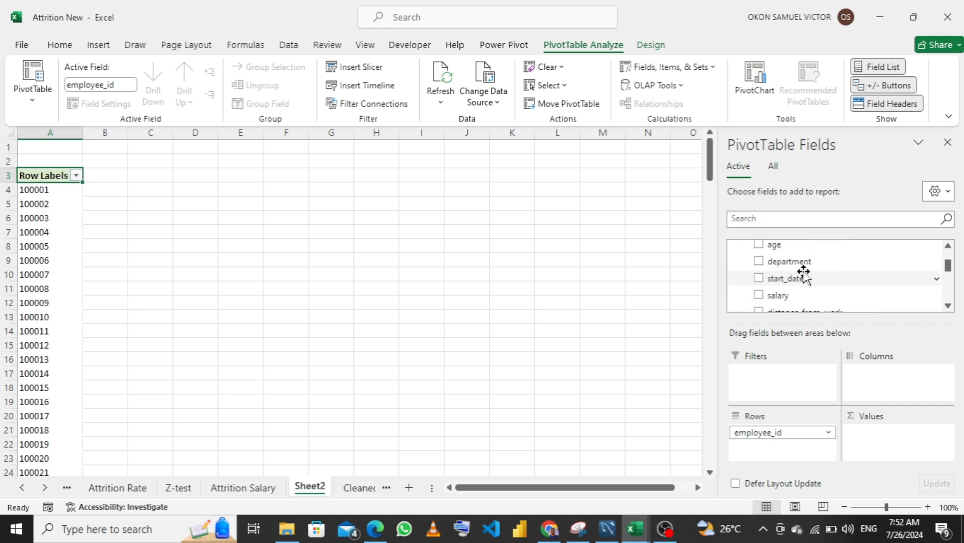
scroll(803, 274, up, 2)
scroll(801, 287, down, 4)
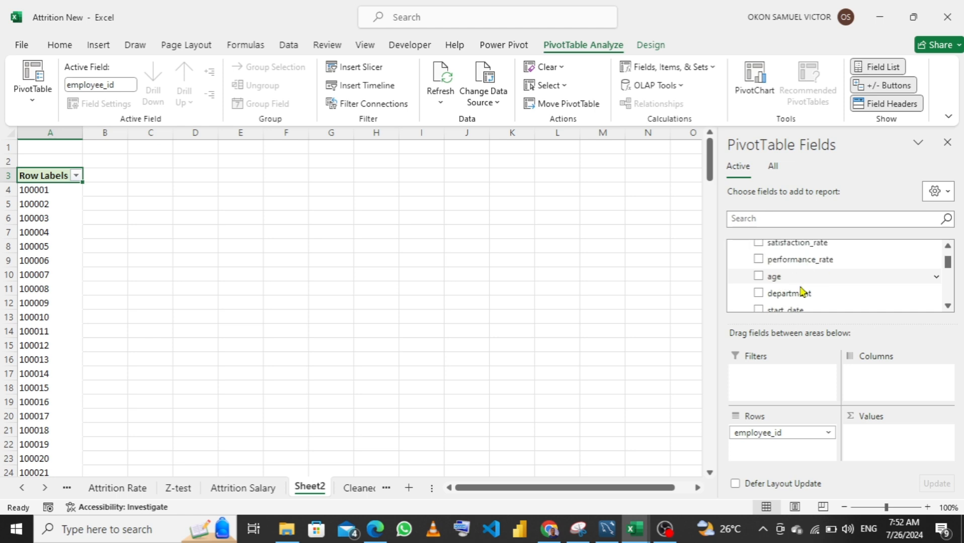
scroll(800, 290, down, 2)
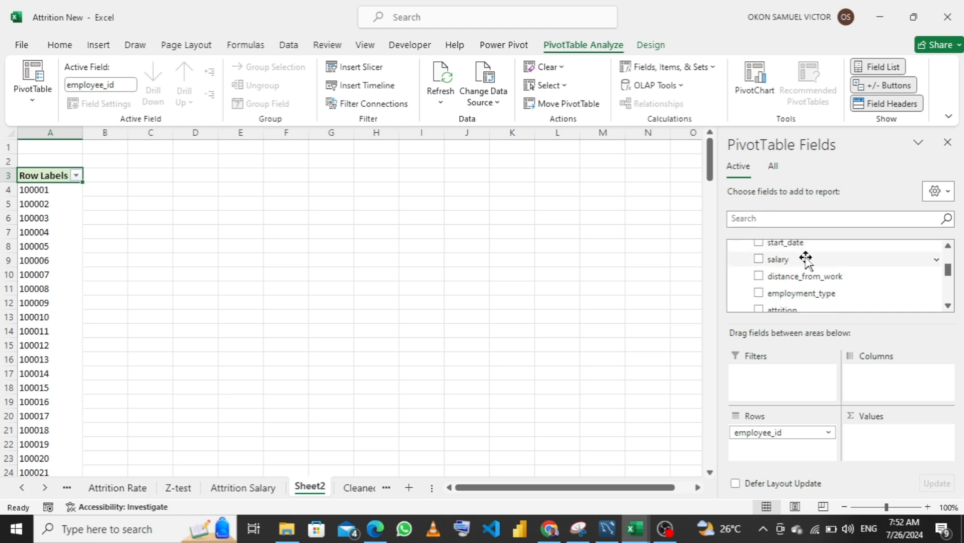
drag(806, 260, 870, 440)
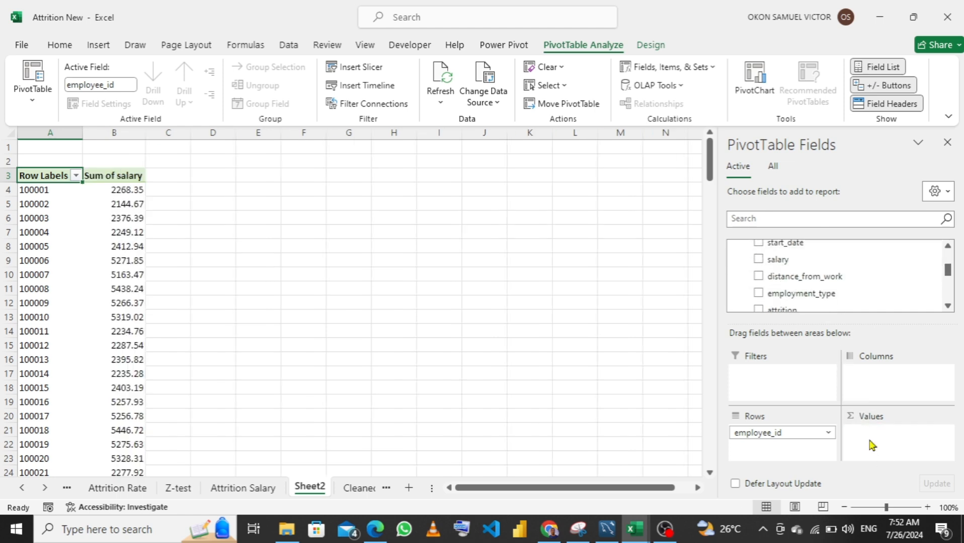
Add attrition as the report filter of the PivotTable on Sheet2
scroll(830, 274, up, 5)
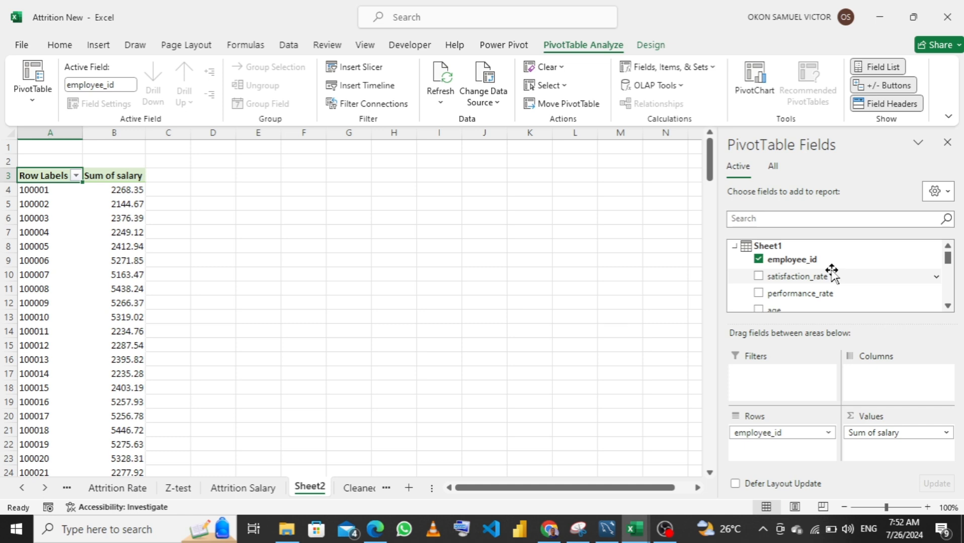
scroll(832, 274, down, 3)
scroll(831, 274, down, 1)
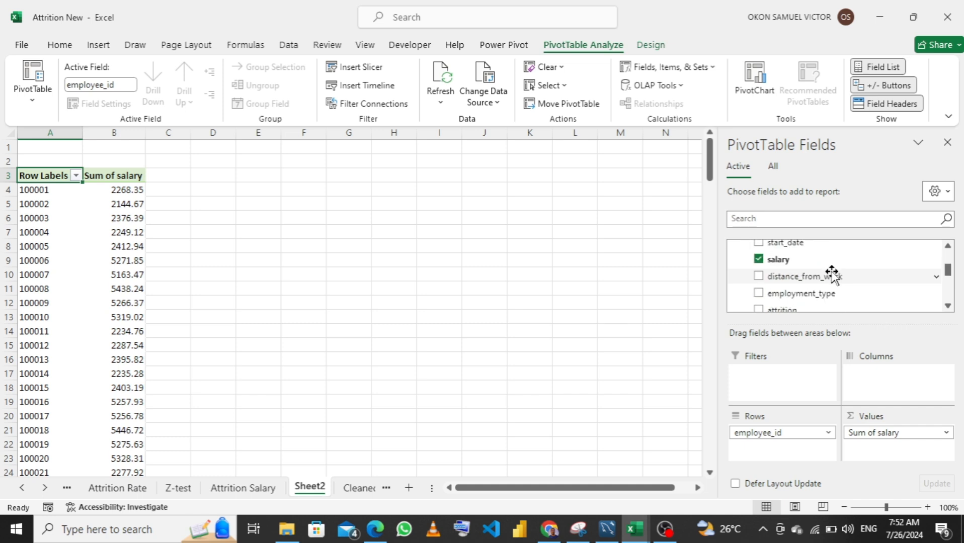
scroll(831, 274, down, 1)
drag(831, 276, 782, 392)
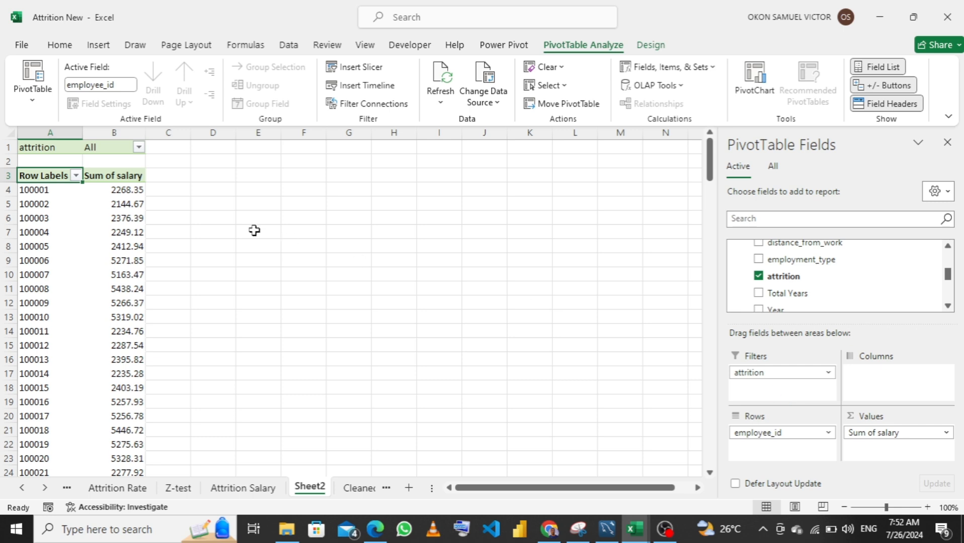
Restrict the attrition filter on Sheet2 to Yes only, with multiple item selection enabled
click(140, 146)
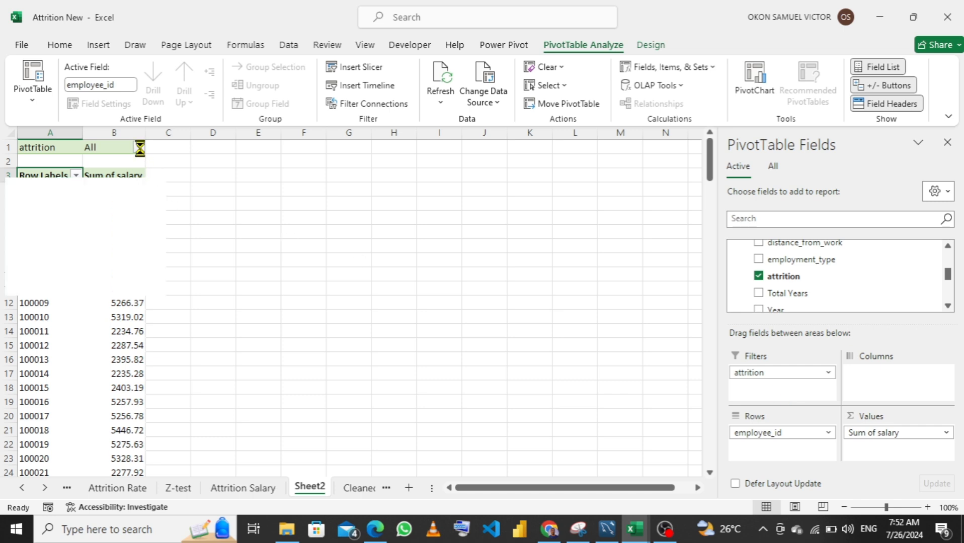
click(10, 306)
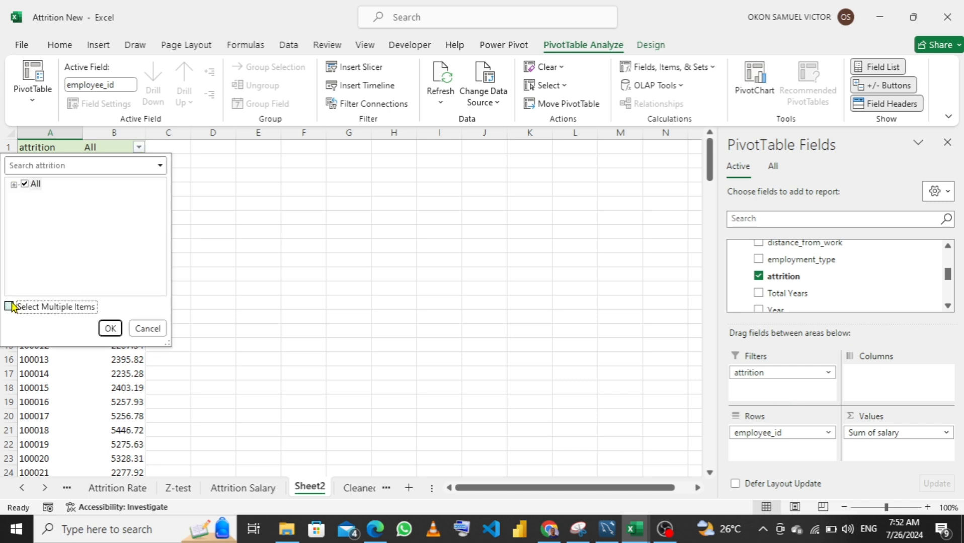
click(14, 185)
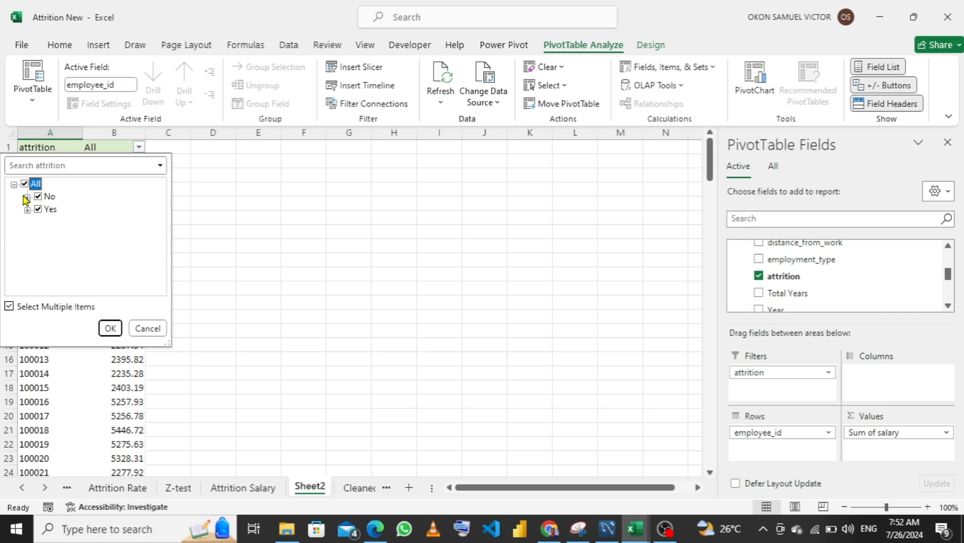
click(106, 328)
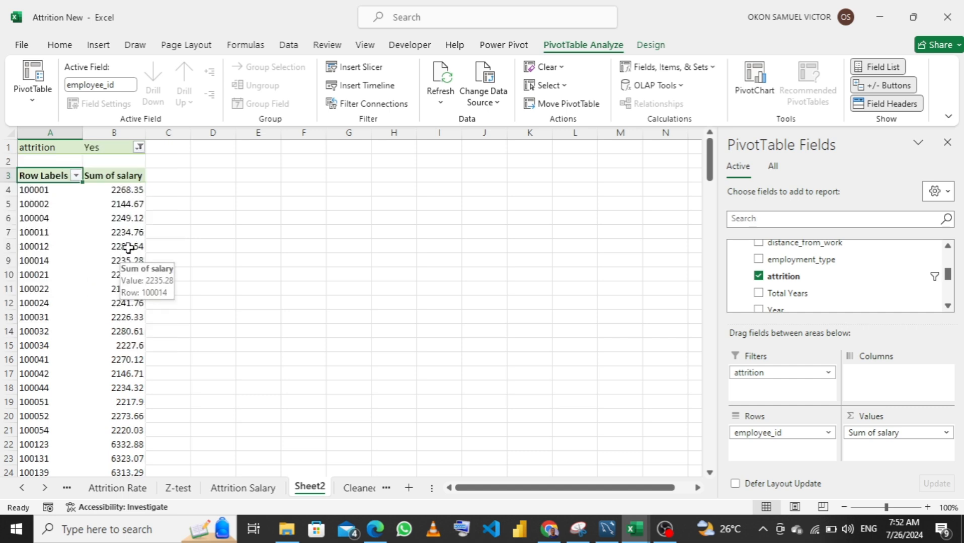
Rename Sheet2 as Retention Salary
double_click(304, 488)
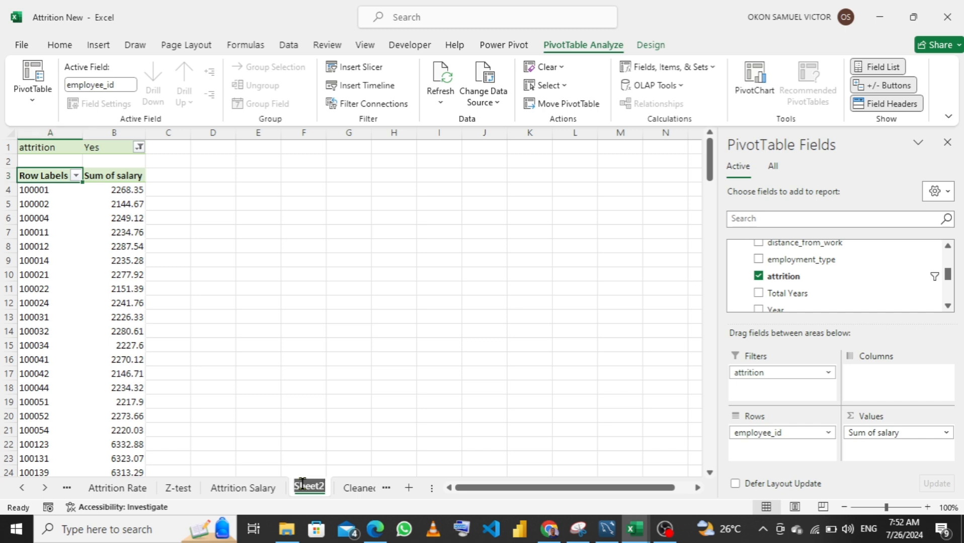
text(R)
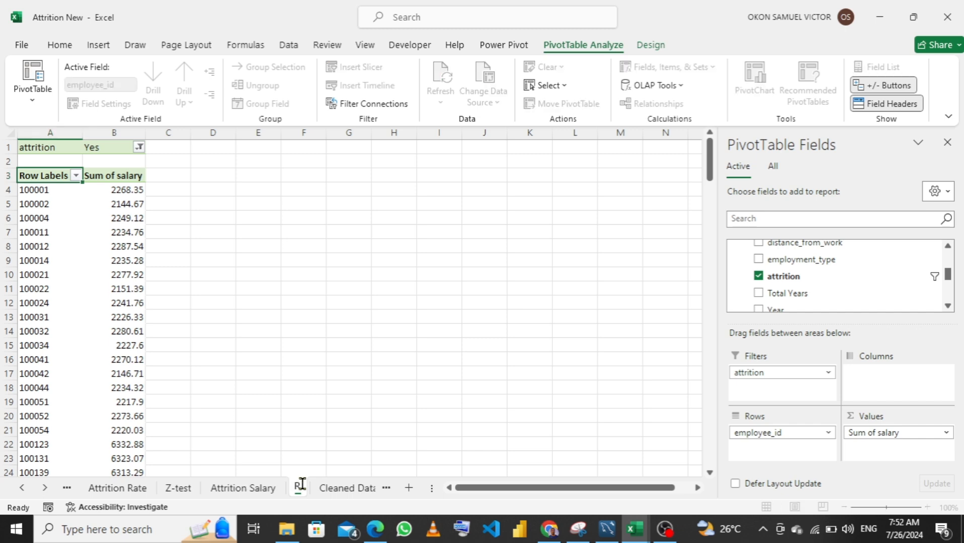
key(BackSpace)
text(Retentio)
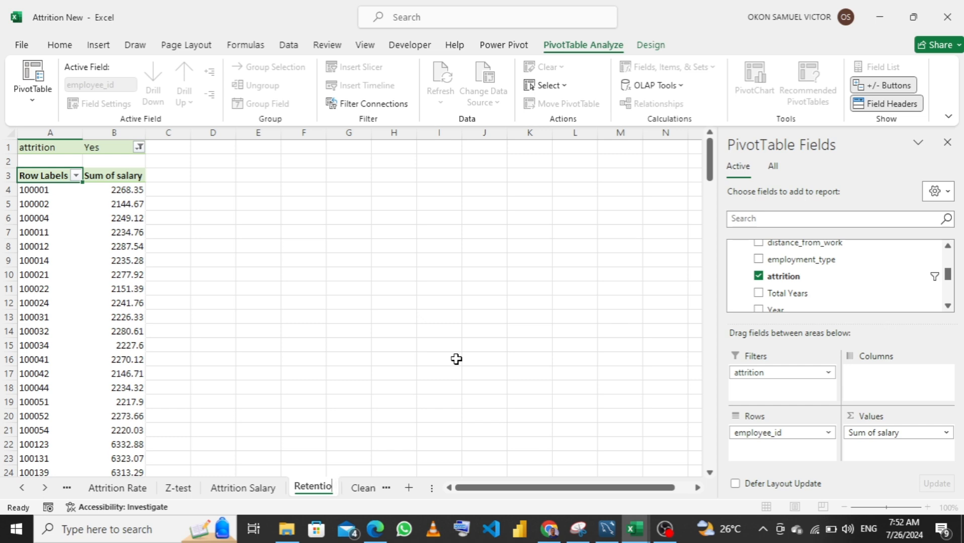
text(n Salary)
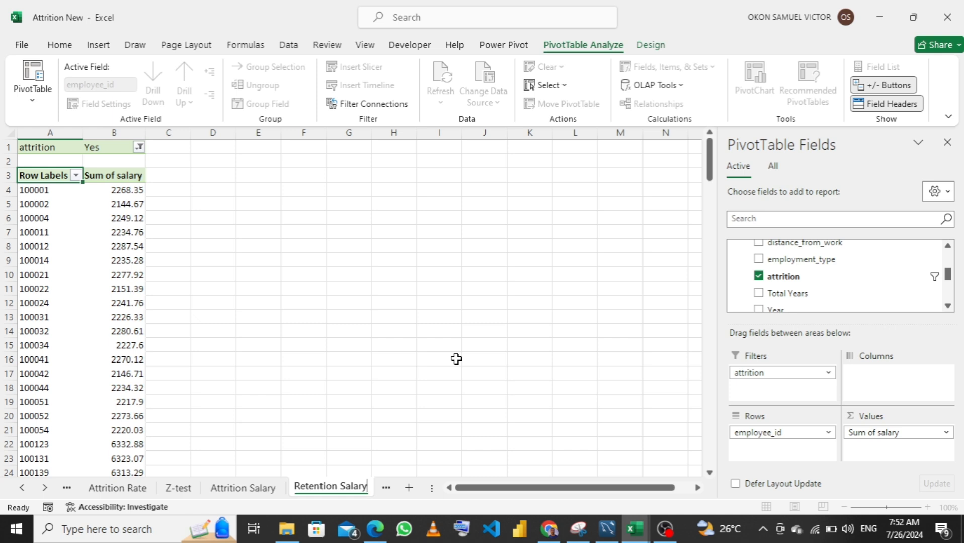
key(Return)
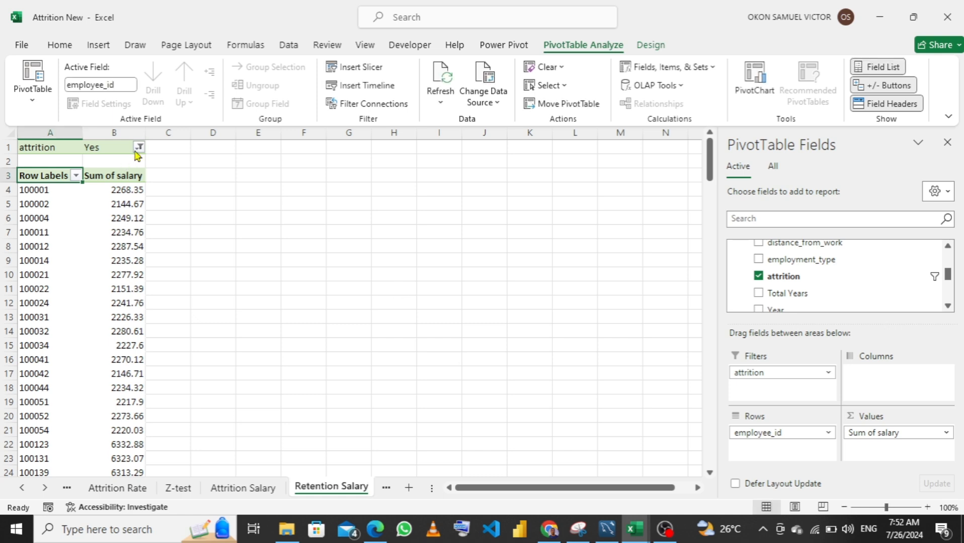
Change the attrition report filter on the Retention Salary sheet to include only No
click(139, 147)
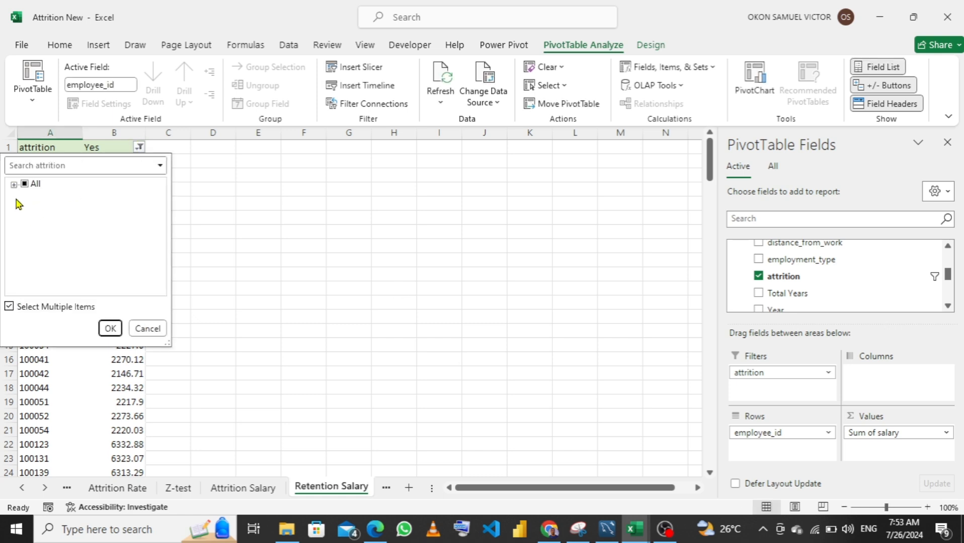
click(13, 185)
click(38, 197)
click(38, 210)
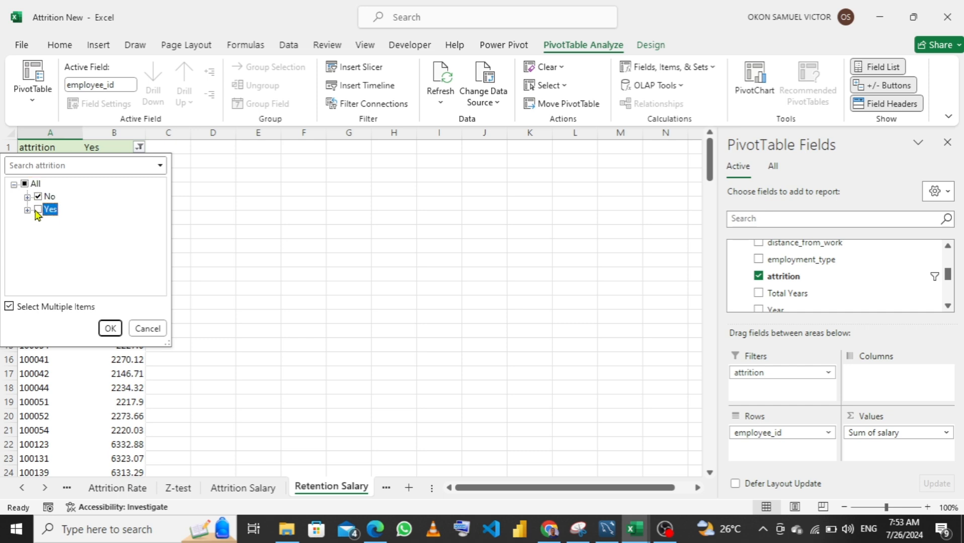
click(111, 329)
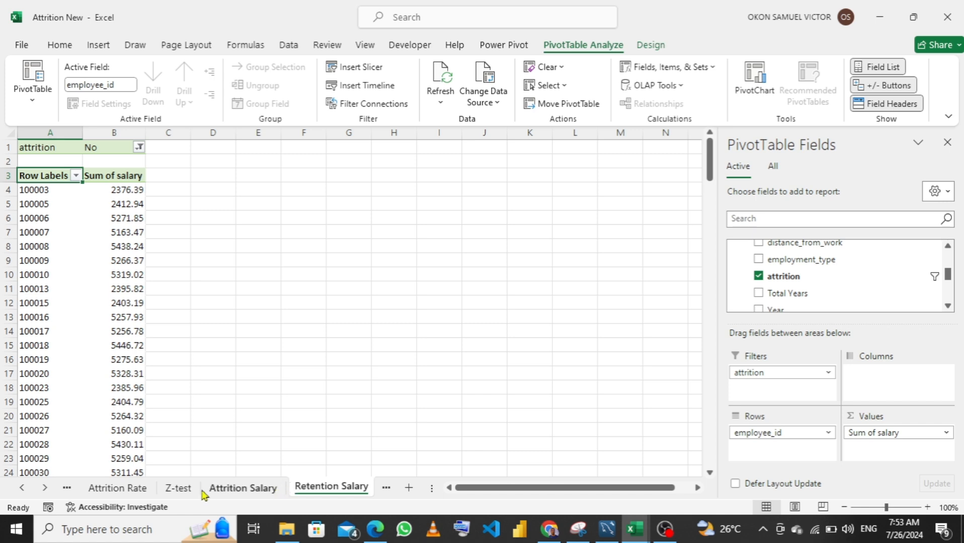
Calculate the attrition salary mean in C7 of the Z-test sheet with AVERAGE over B4:B31 of the Attrition Salary sheet
click(178, 488)
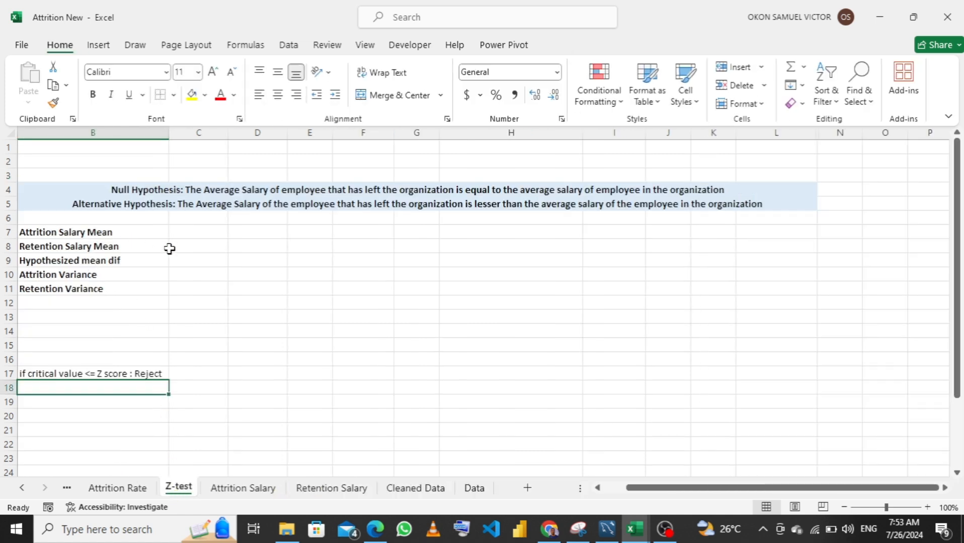
click(207, 231)
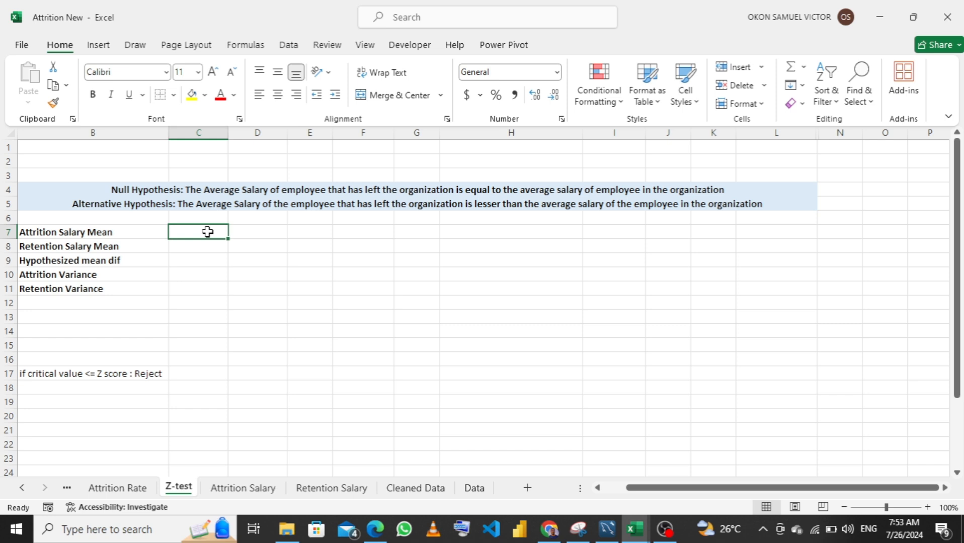
text(=)
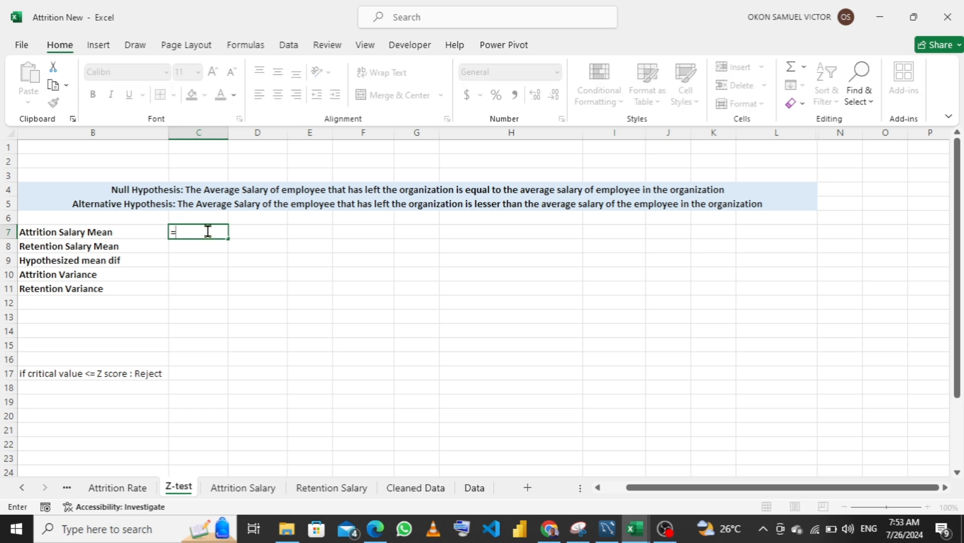
text(avre)
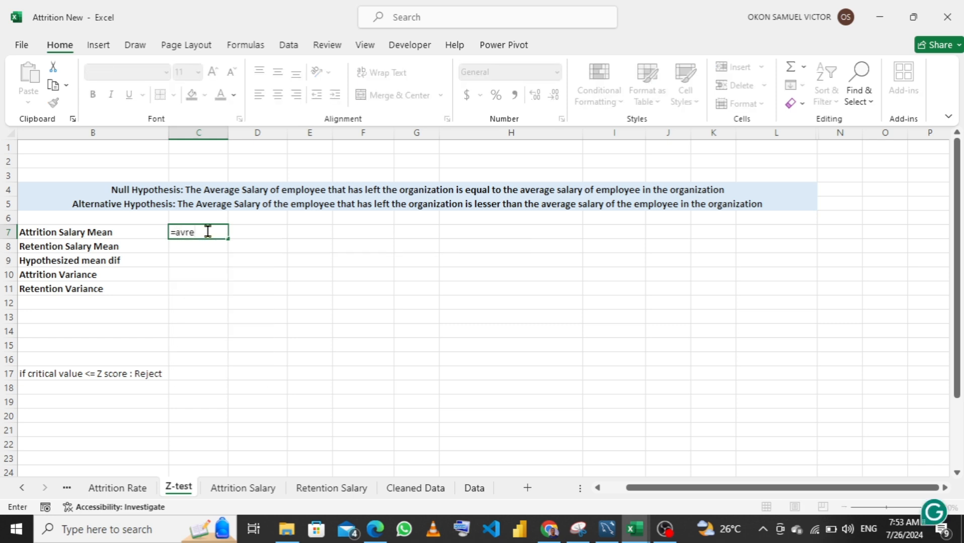
key(BackSpace)
key(BackSpace)
text(e)
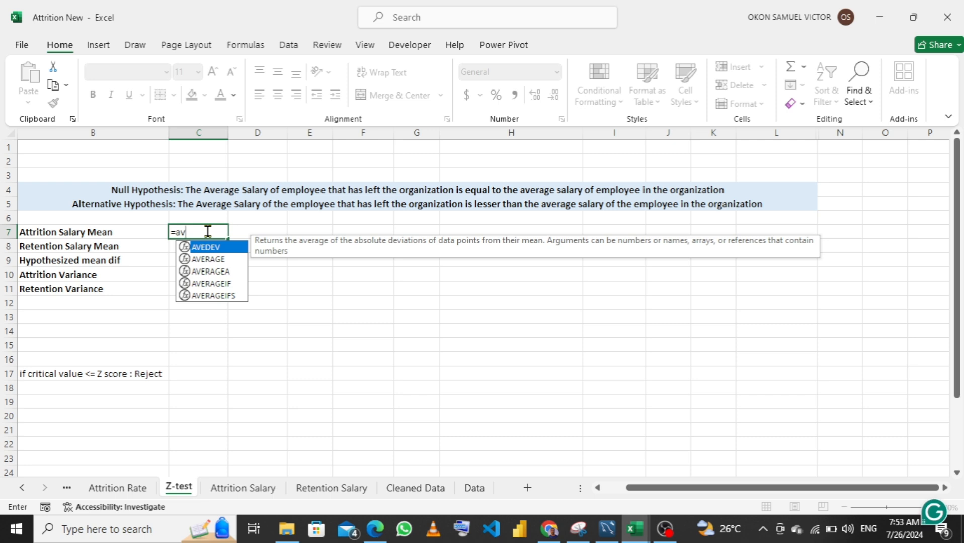
text(r)
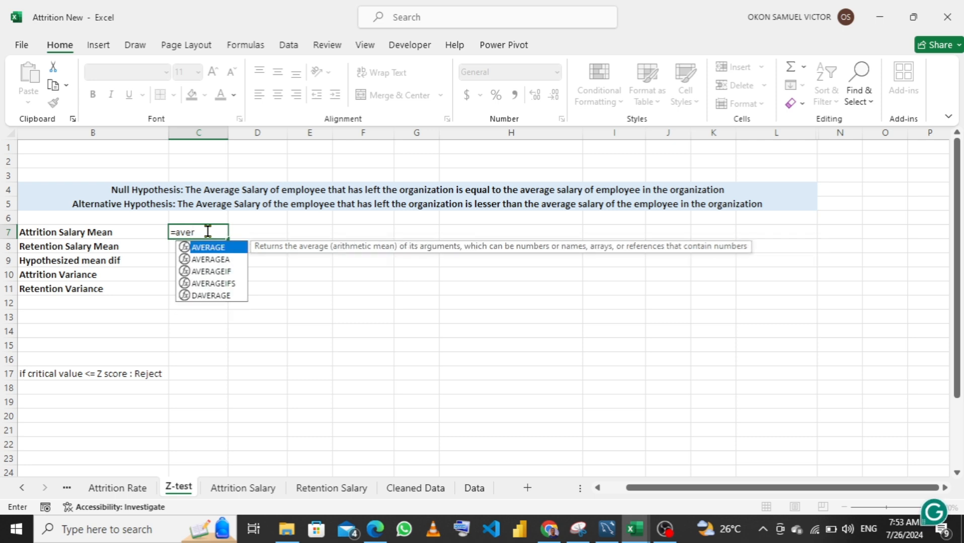
key(Tab)
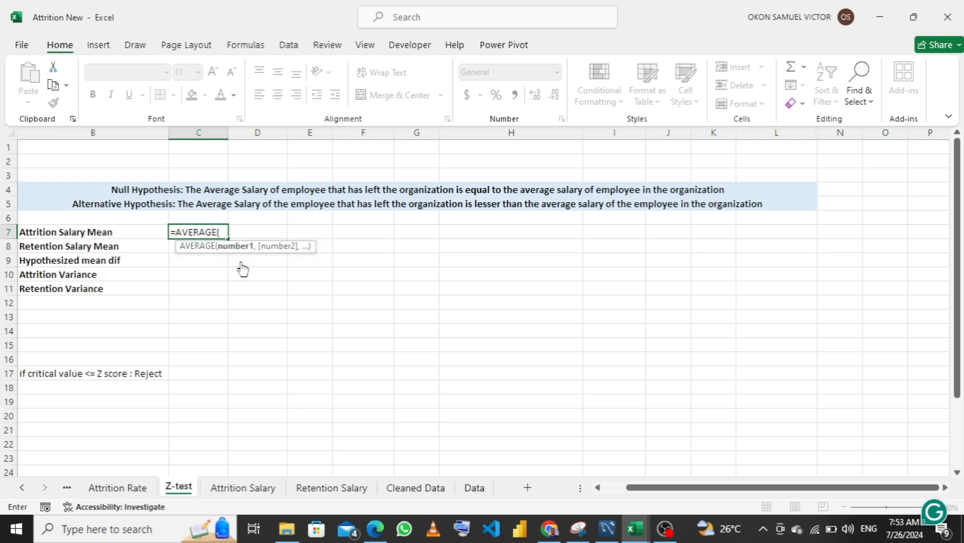
click(229, 493)
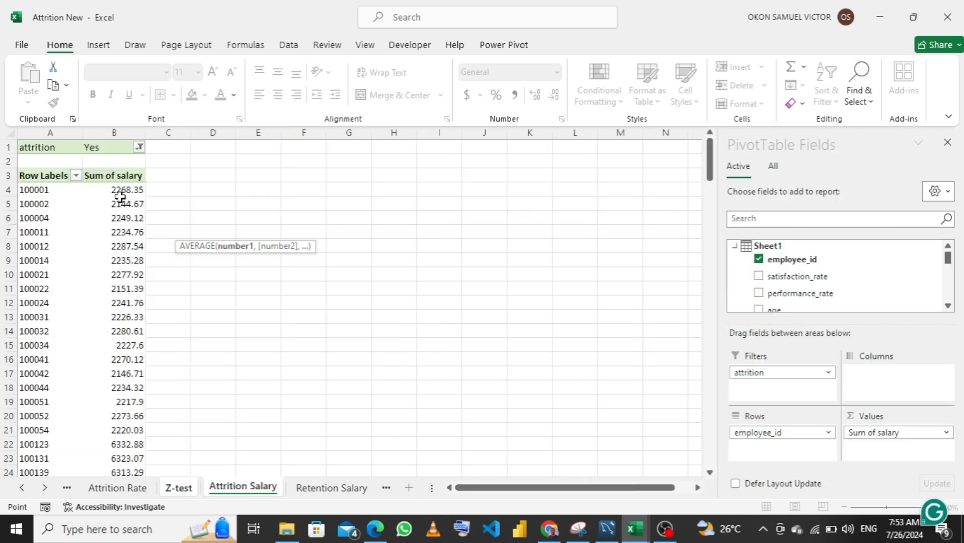
click(119, 187)
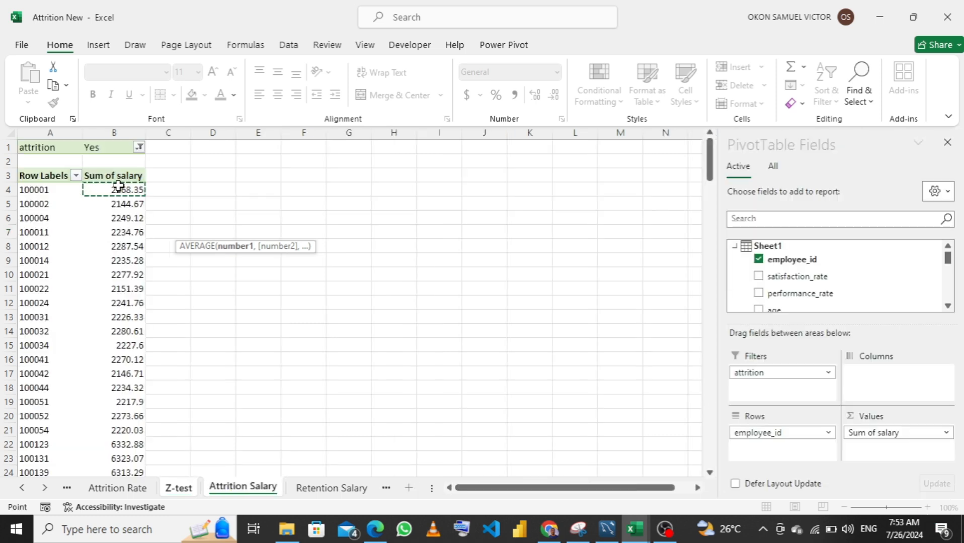
key(ctrl+shift+Down)
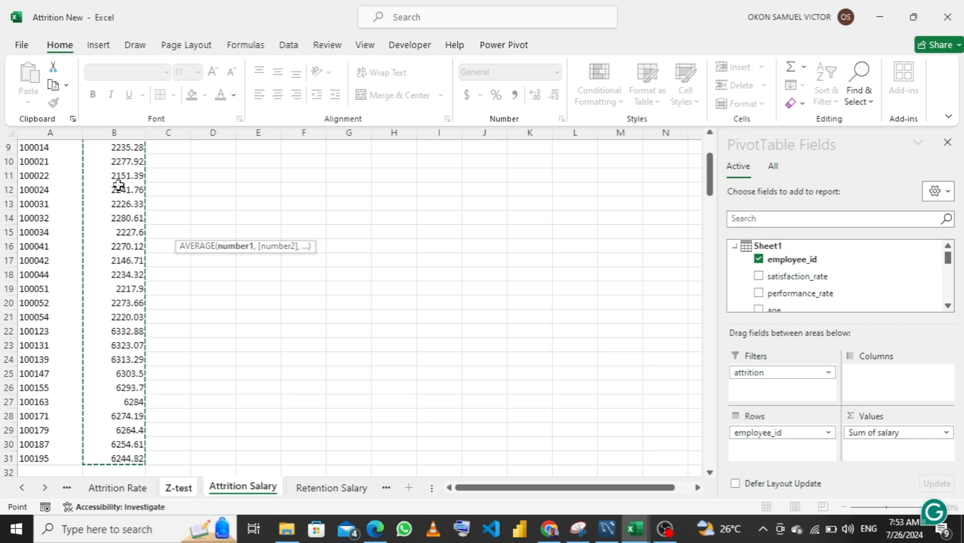
text())
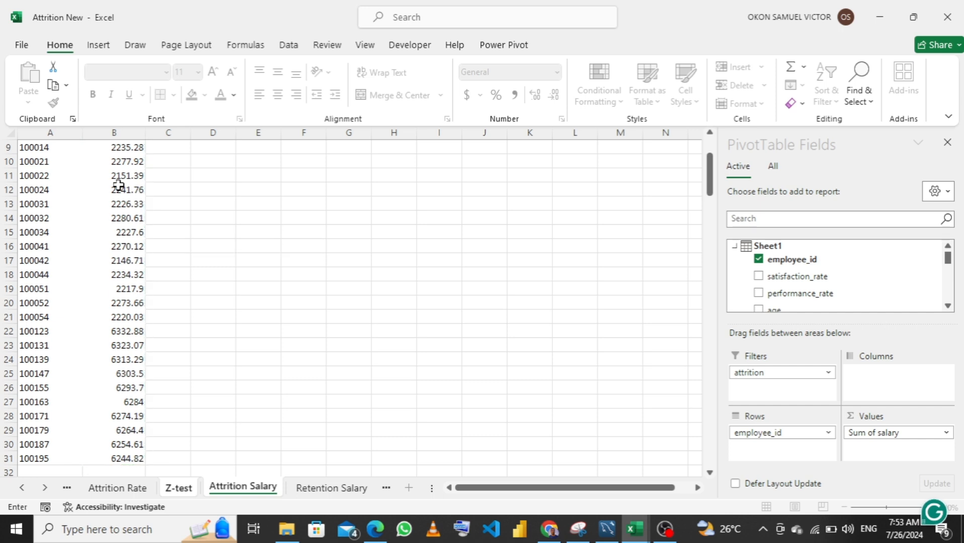
key(Return)
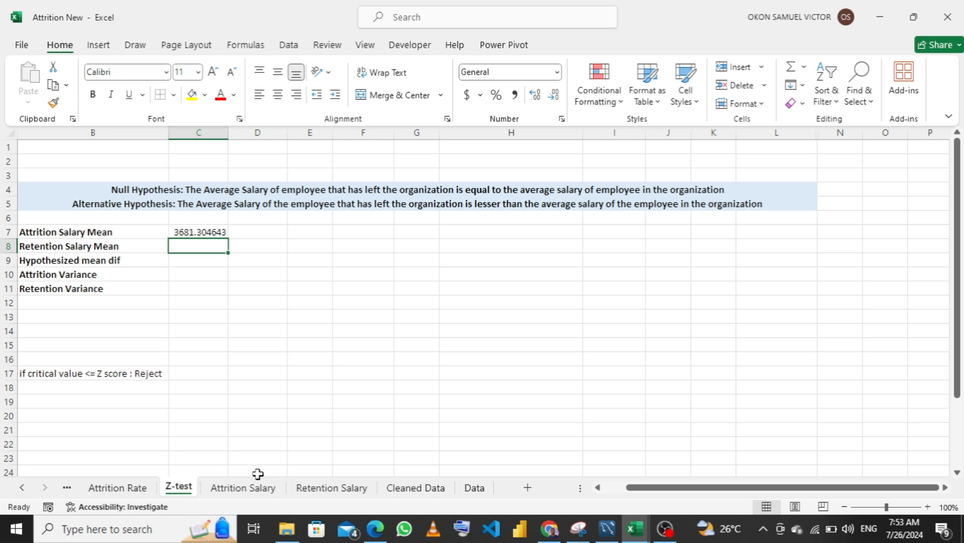
Turn off grand totals for rows and columns in the Retention Salary PivotTable
click(320, 489)
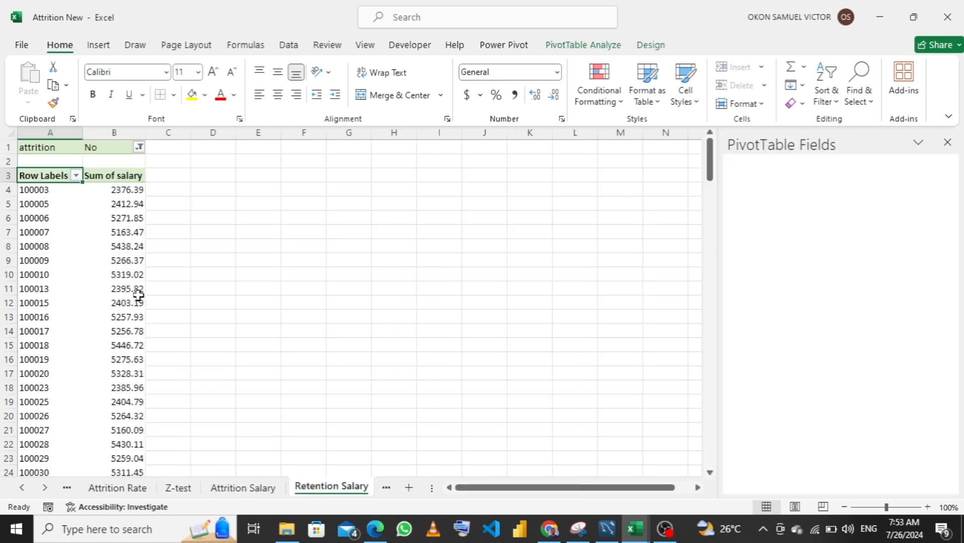
click(650, 46)
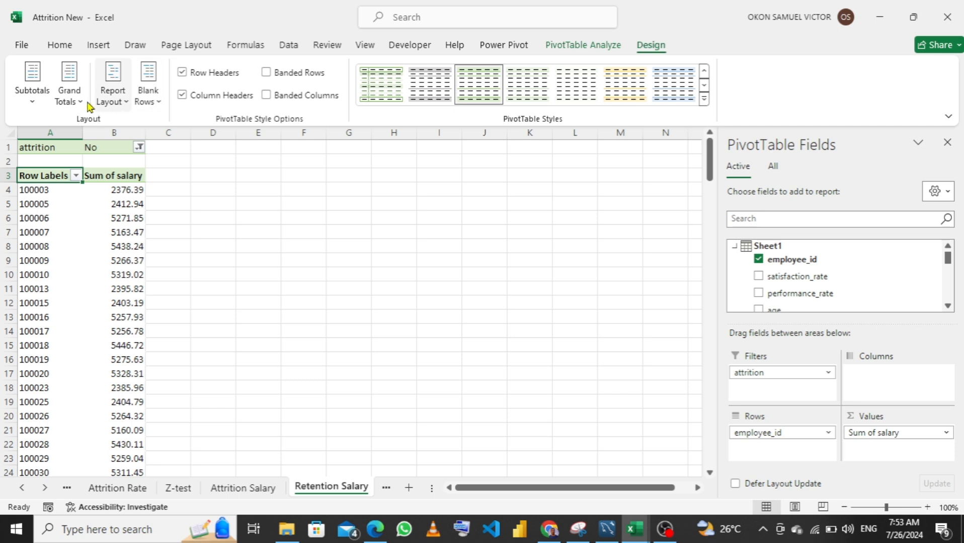
click(69, 98)
click(111, 141)
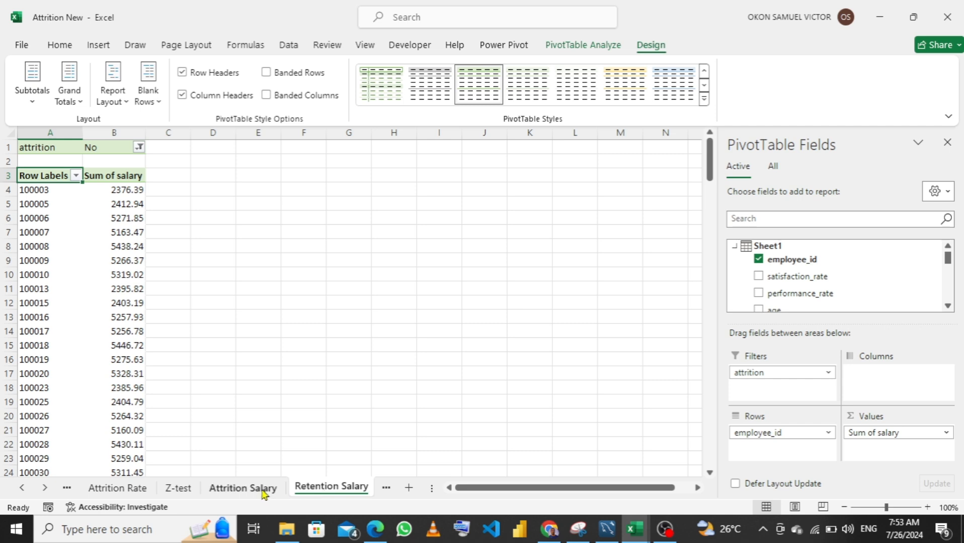
Calculate the retention salary mean in C8 of the Z-test sheet with AVERAGE over B4:B145 of the Retention Salary sheet
click(179, 488)
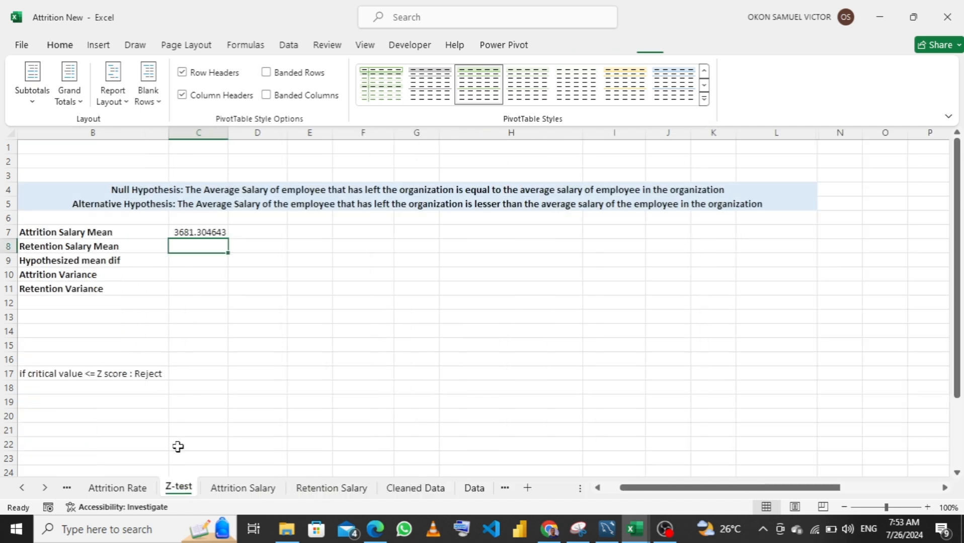
text(=)
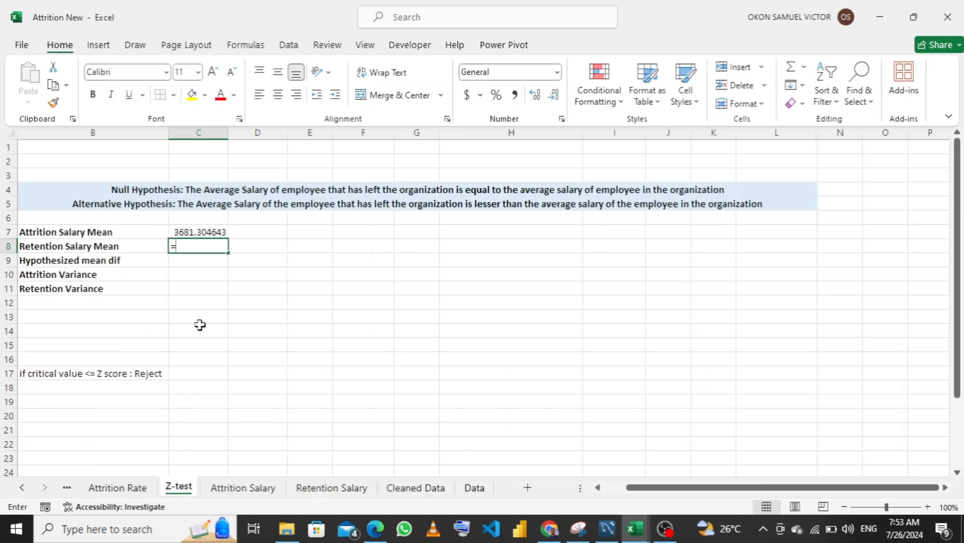
text(av)
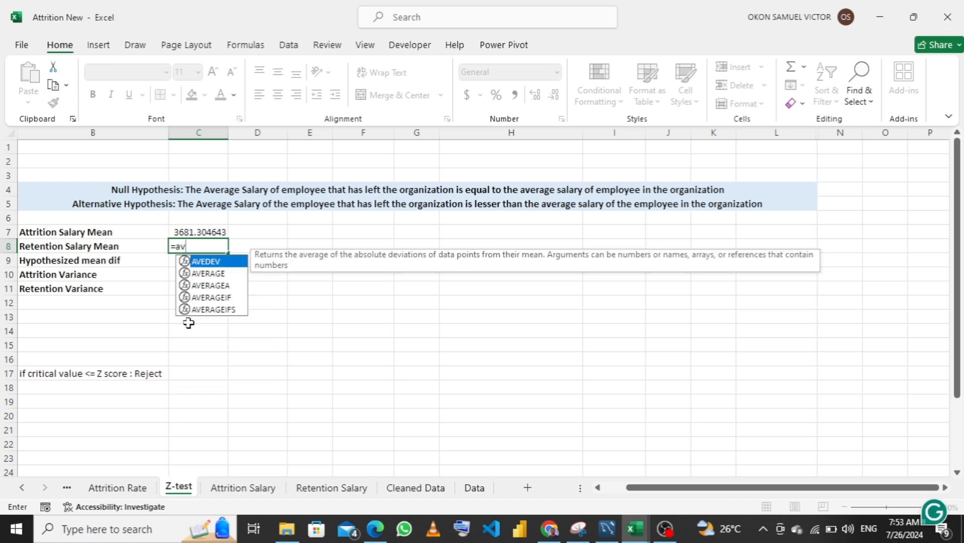
key(Down)
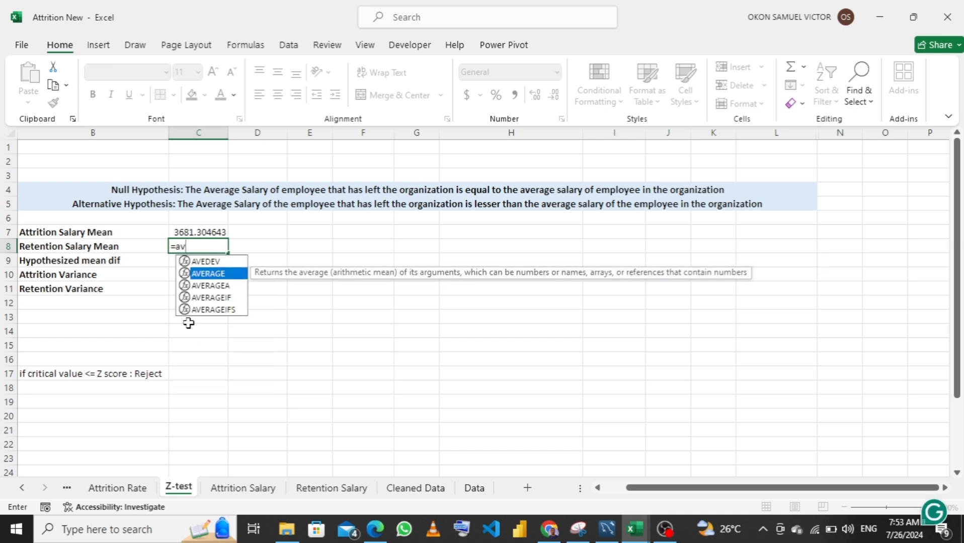
key(Tab)
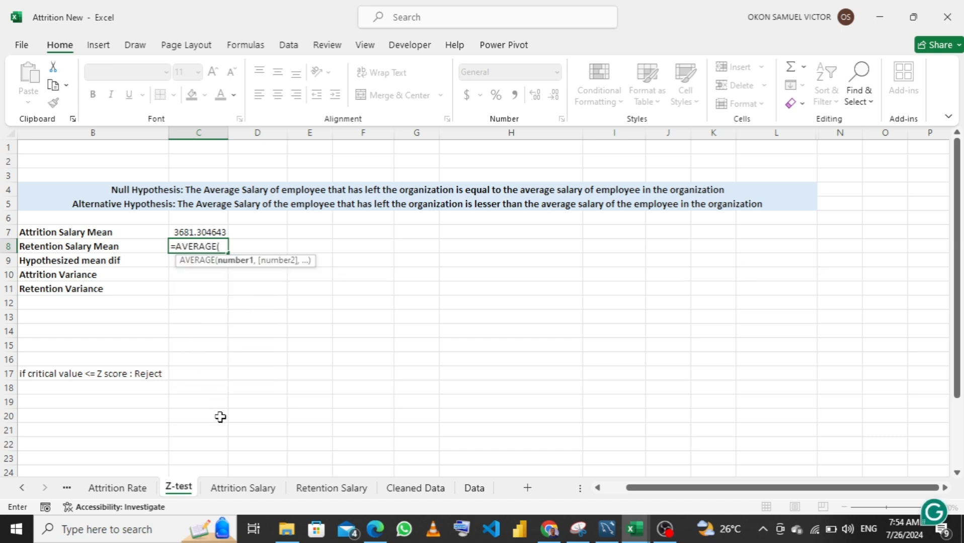
click(310, 493)
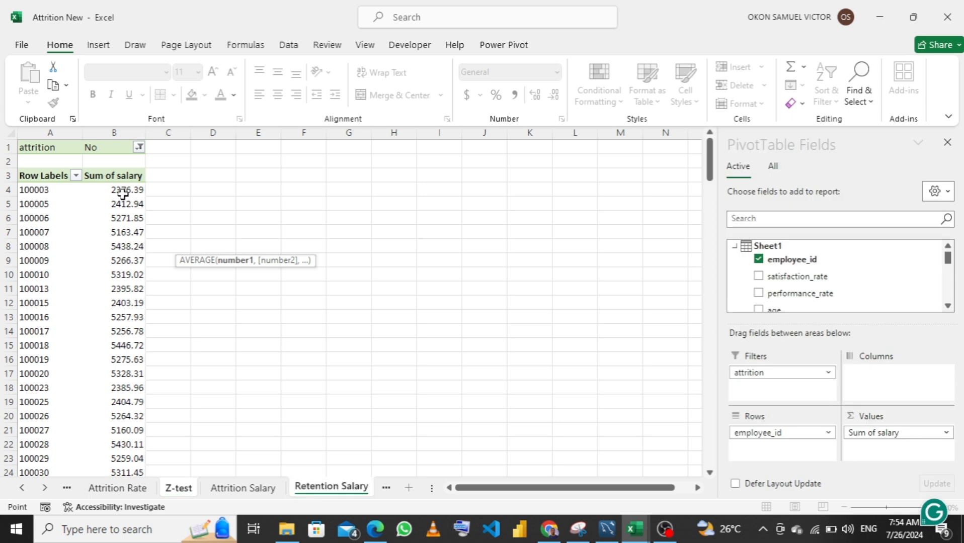
click(123, 194)
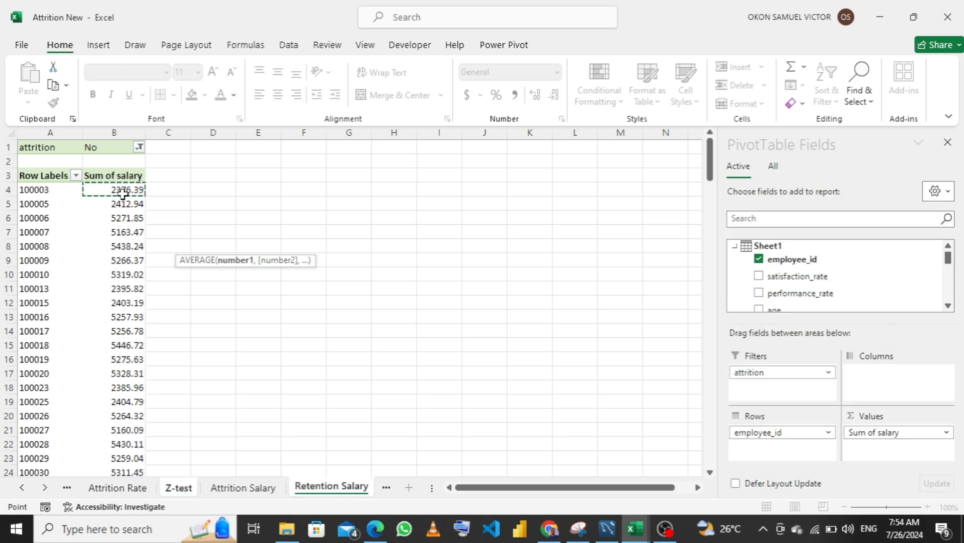
key(ctrl+shift+Down)
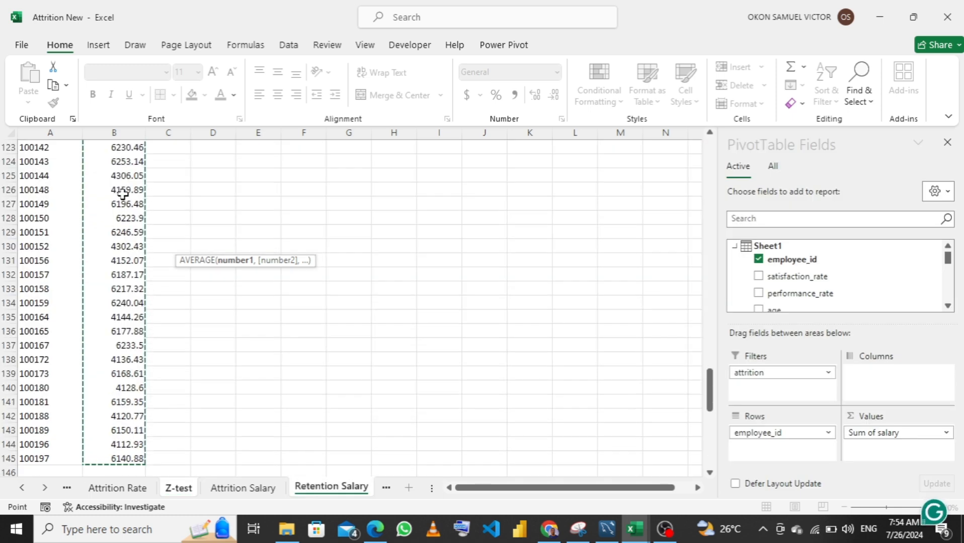
text())
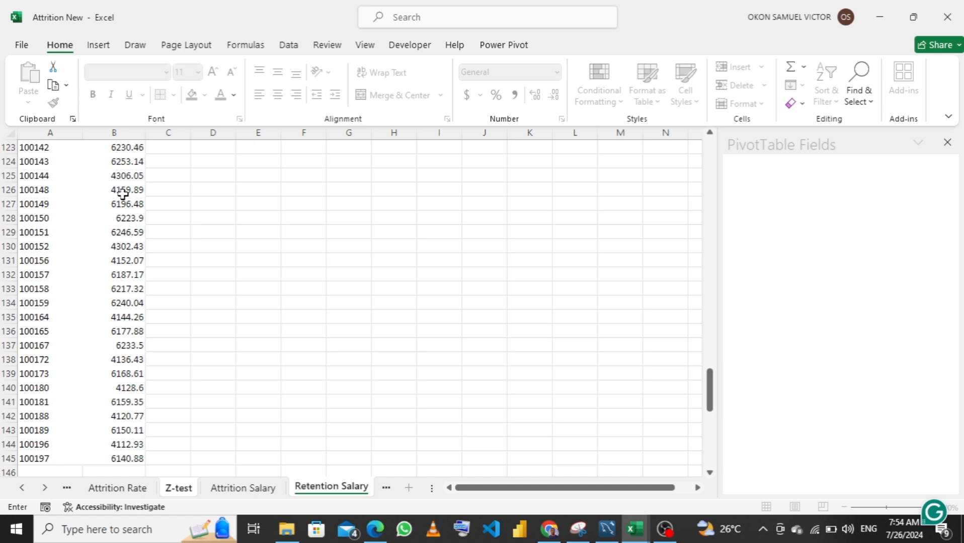
key(Return)
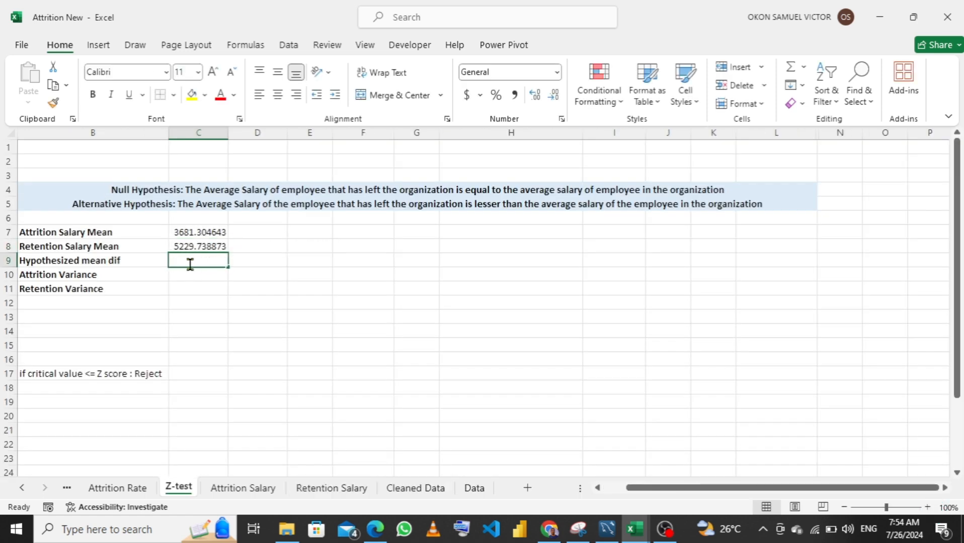
Calculate the hypothesized mean difference in C9 of the Z-test sheet with the formula =C8-C7
text(=)
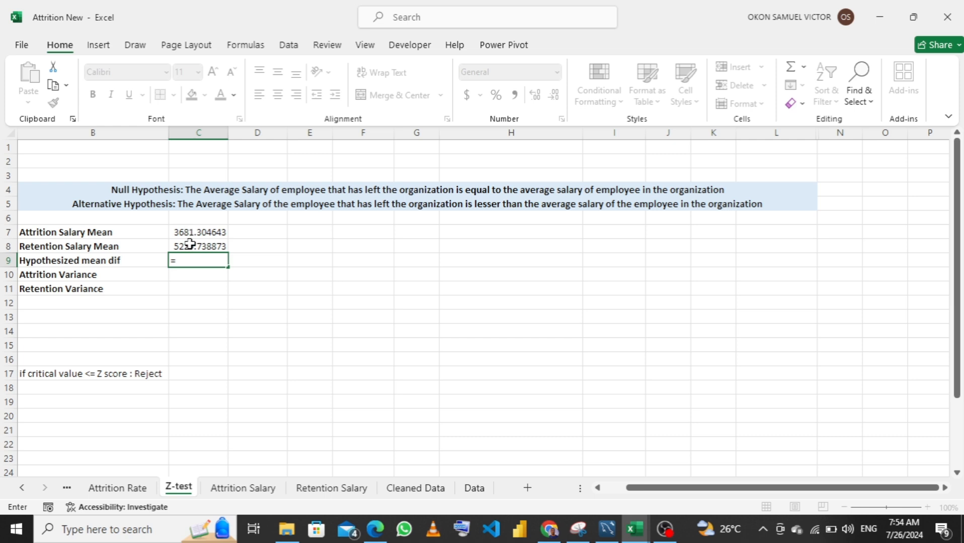
click(192, 246)
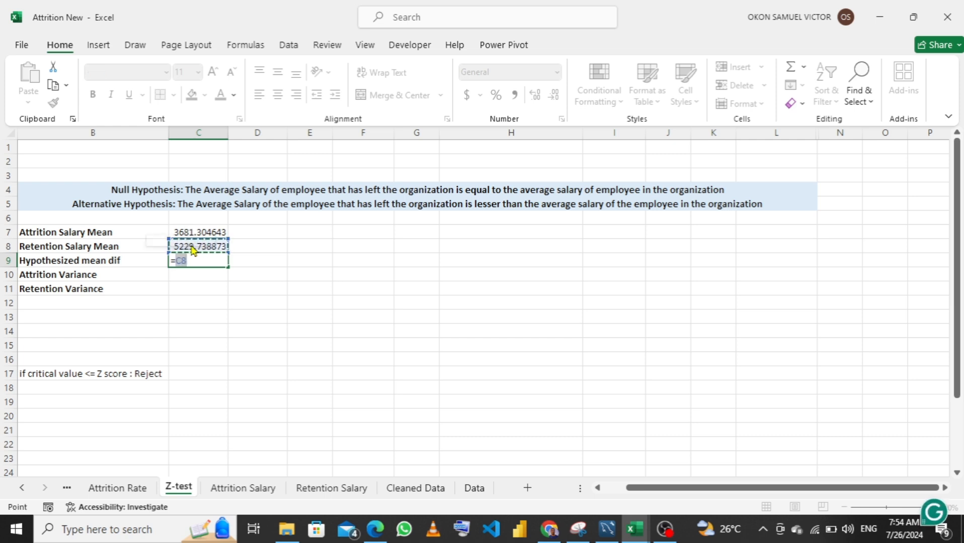
text(-)
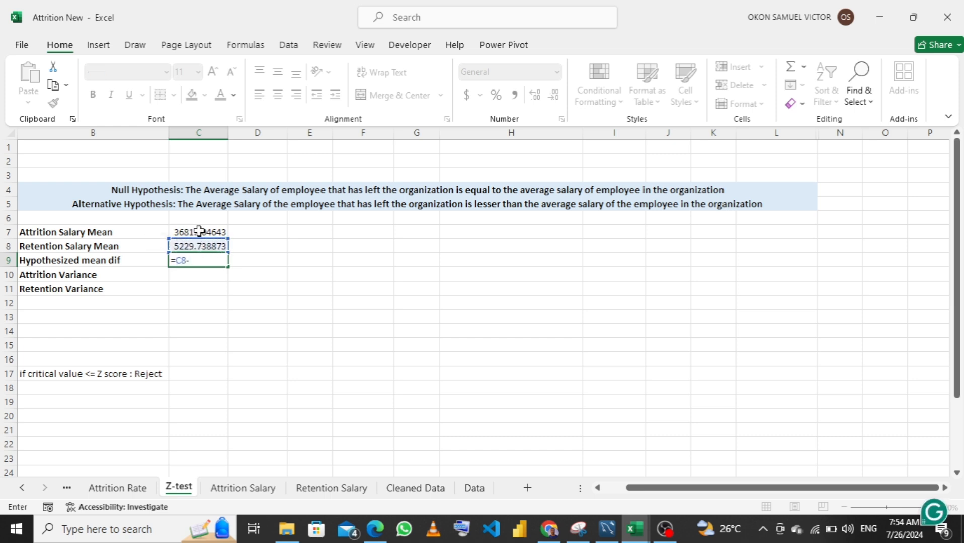
click(199, 230)
key(Return)
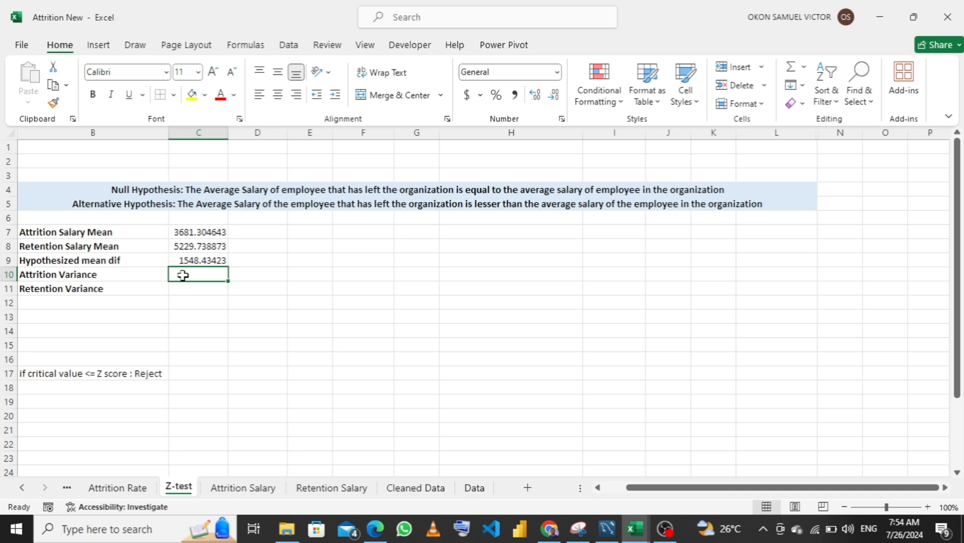
Calculate the attrition variance entry in C10 with STDEV over B4:B31 of the Attrition Salary sheet
text(=)
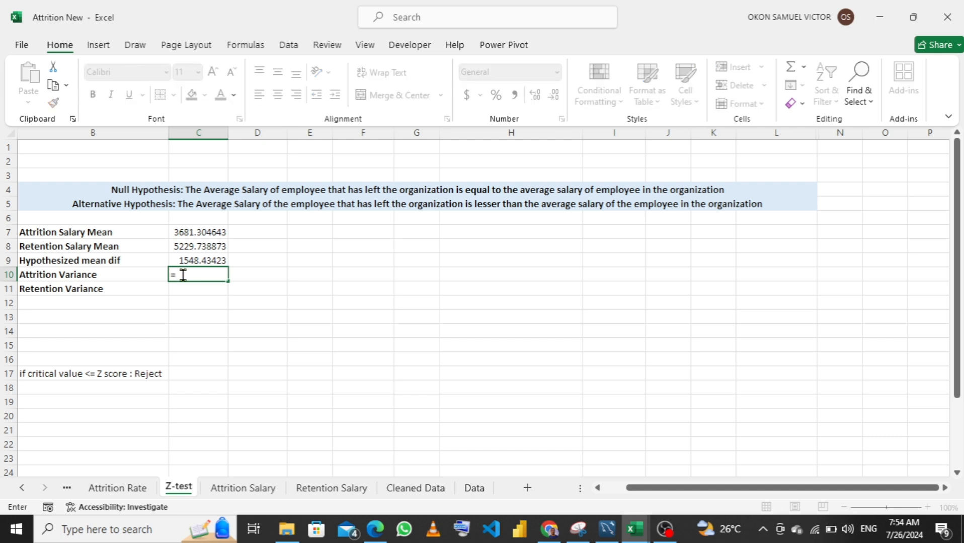
text(st)
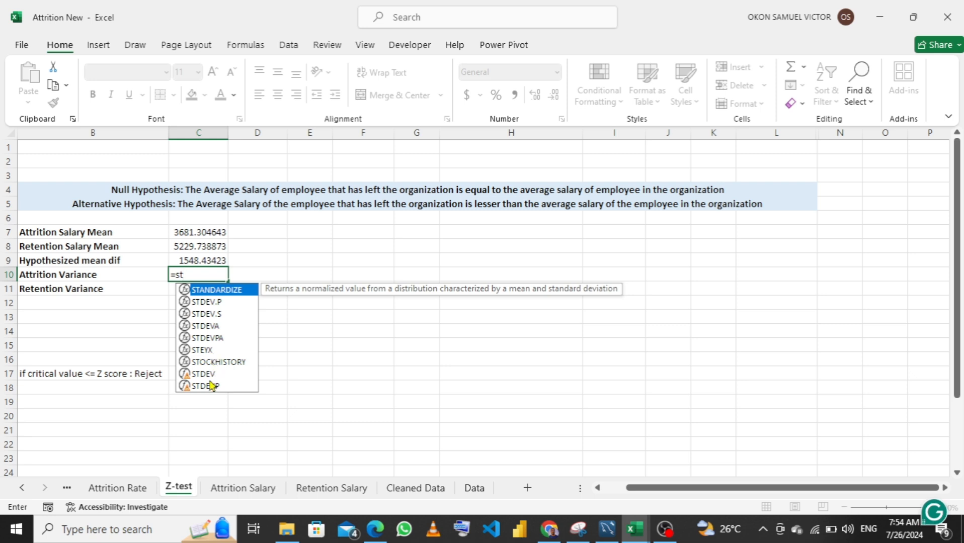
click(209, 374)
double_click(209, 375)
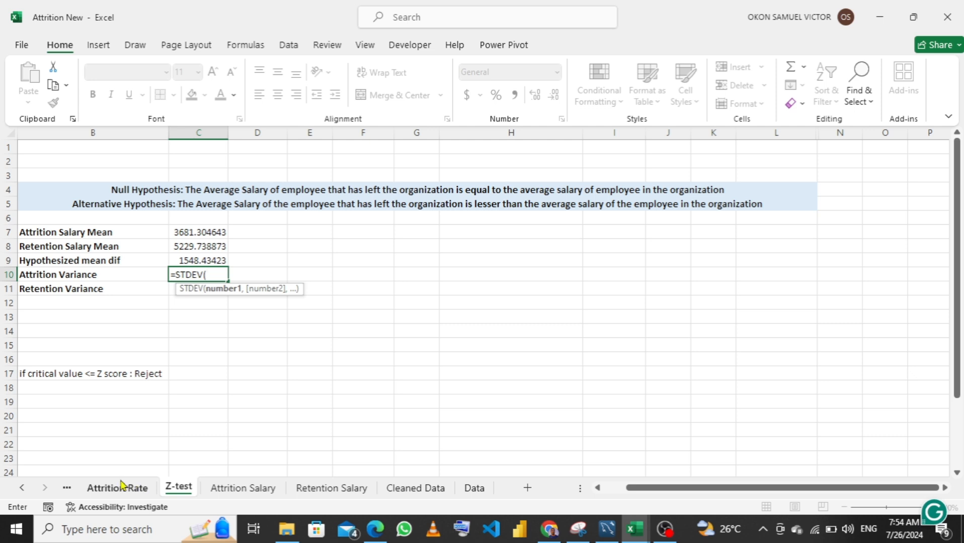
click(237, 488)
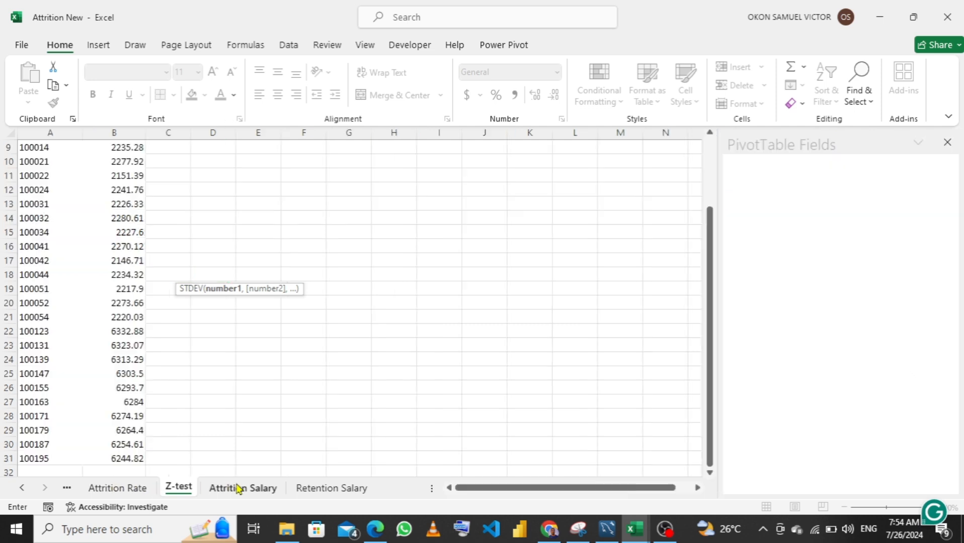
scroll(133, 204, up, 3)
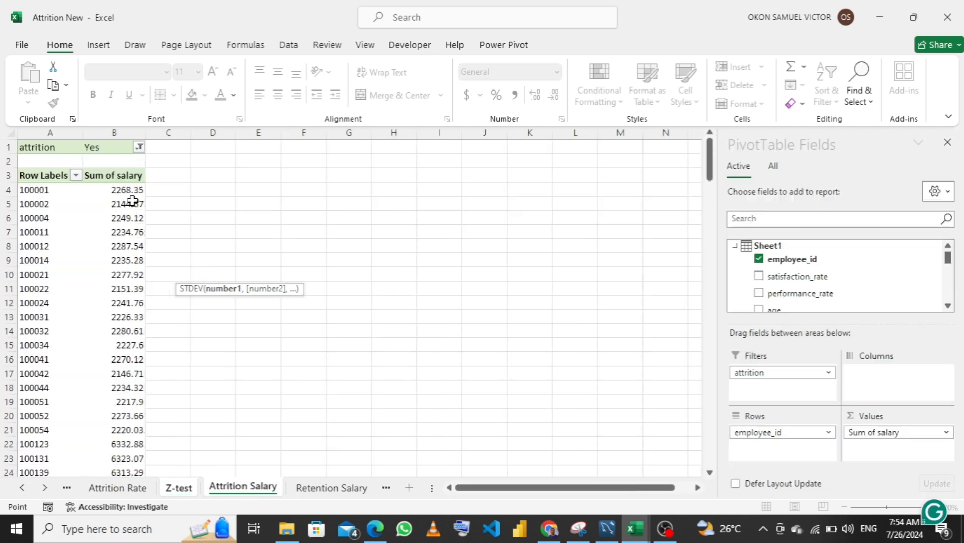
click(127, 189)
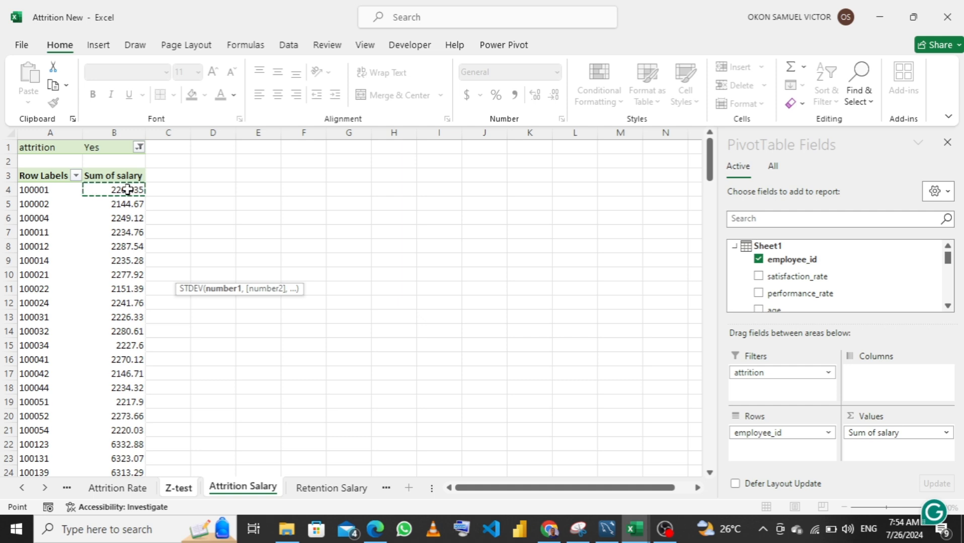
key(ctrl+shift+Down)
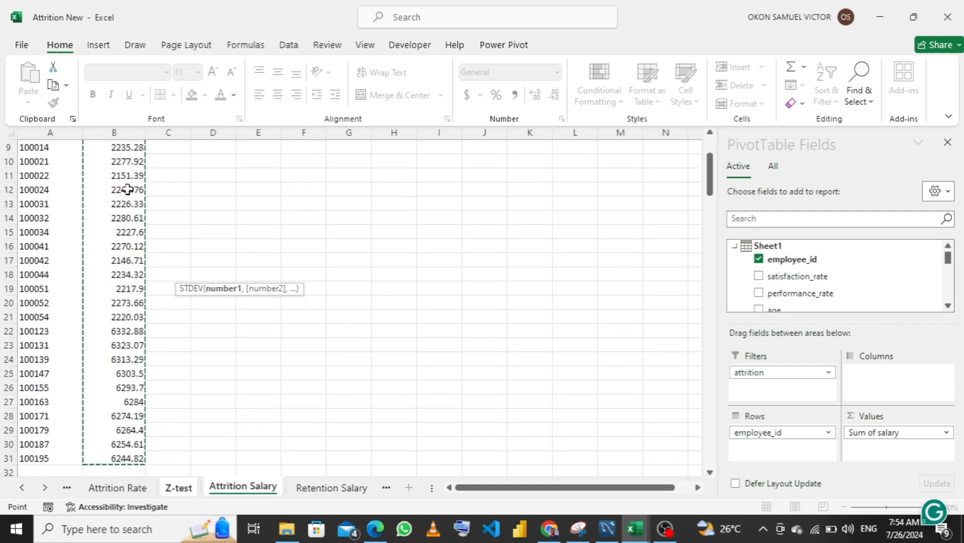
text())
key(Return)
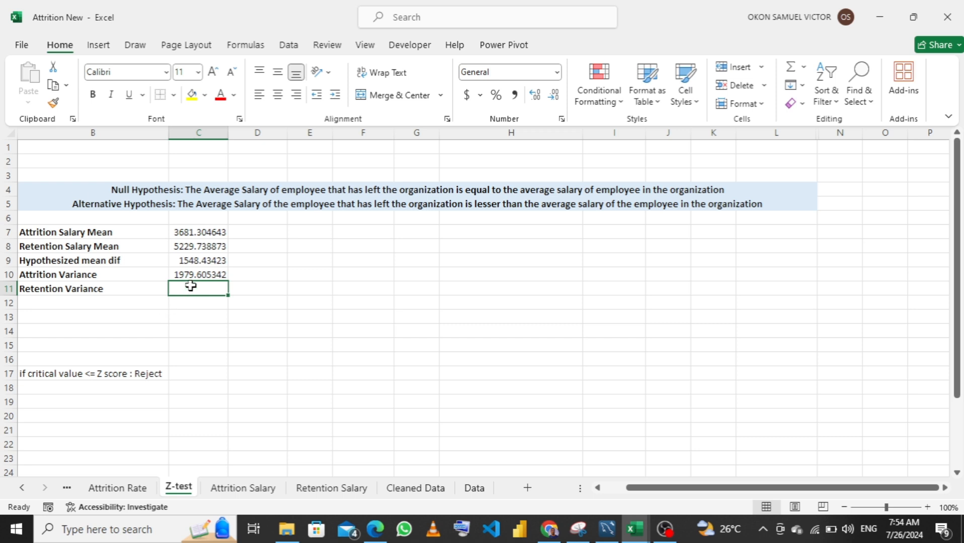
Calculate the retention variance entry in C11 with STDEV over B4:B145 of the Retention Salary sheet
text(=)
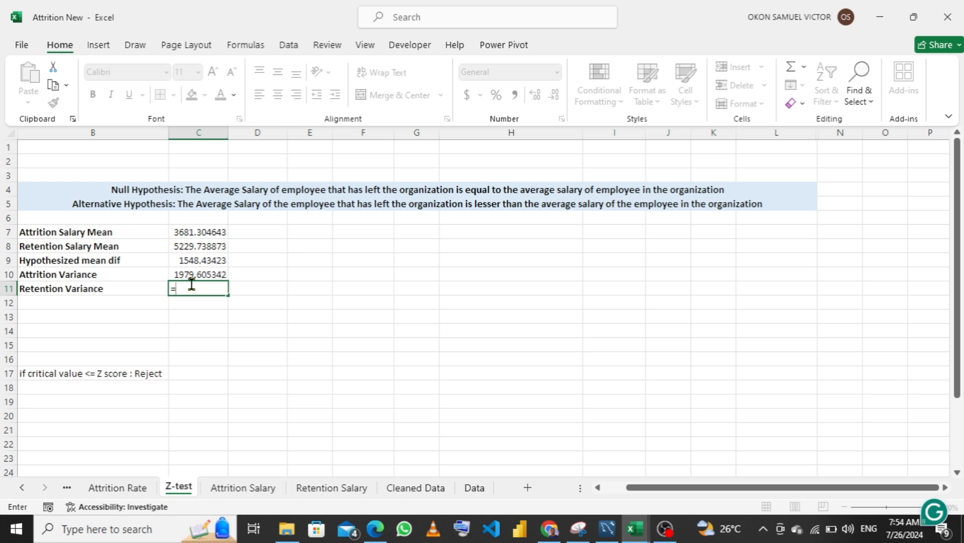
text(st)
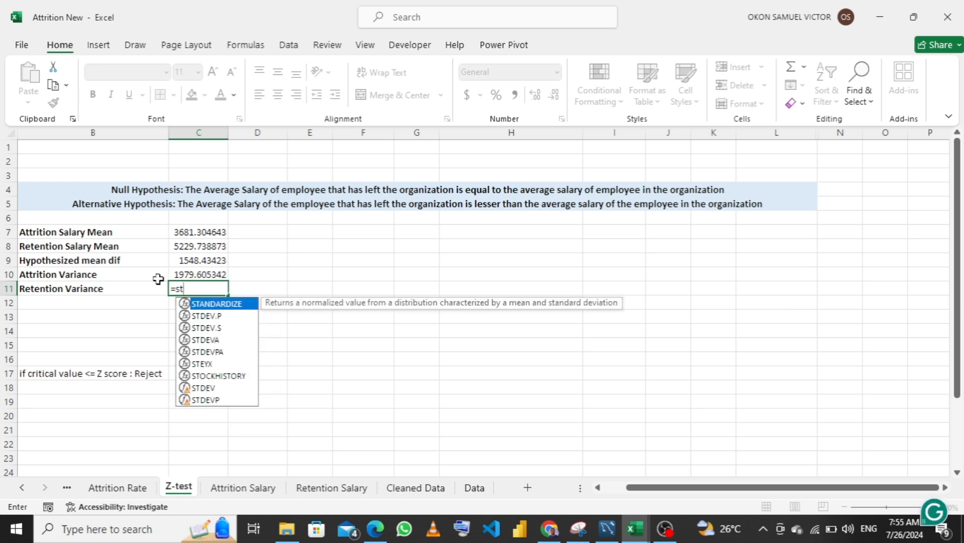
key(Down)
key(Down)
key(Down)
key(Down)
key(Down)
key(Down)
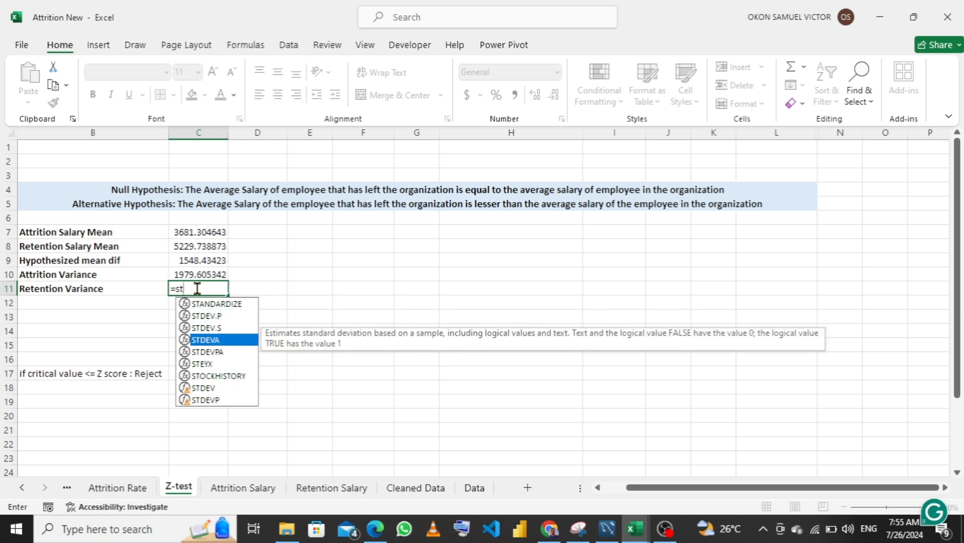
key(Down)
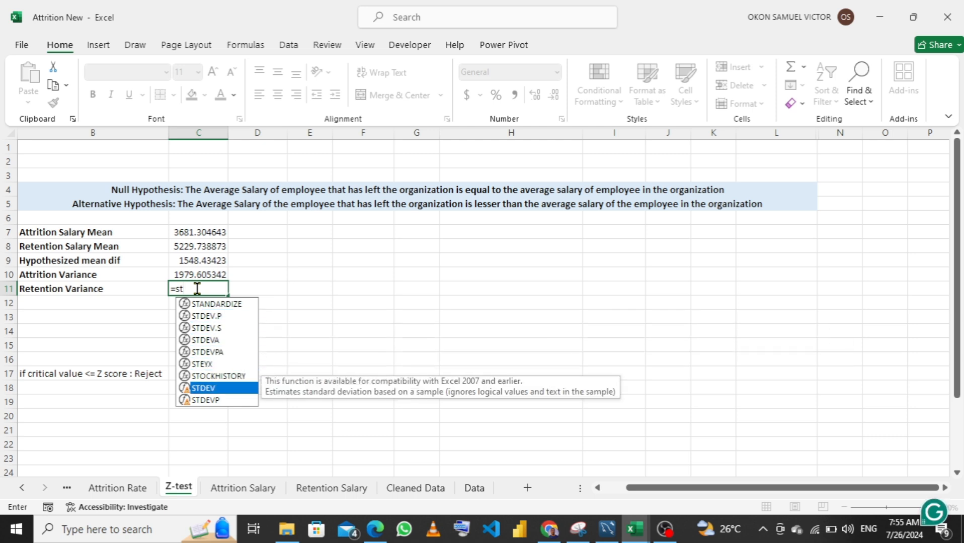
key(Tab)
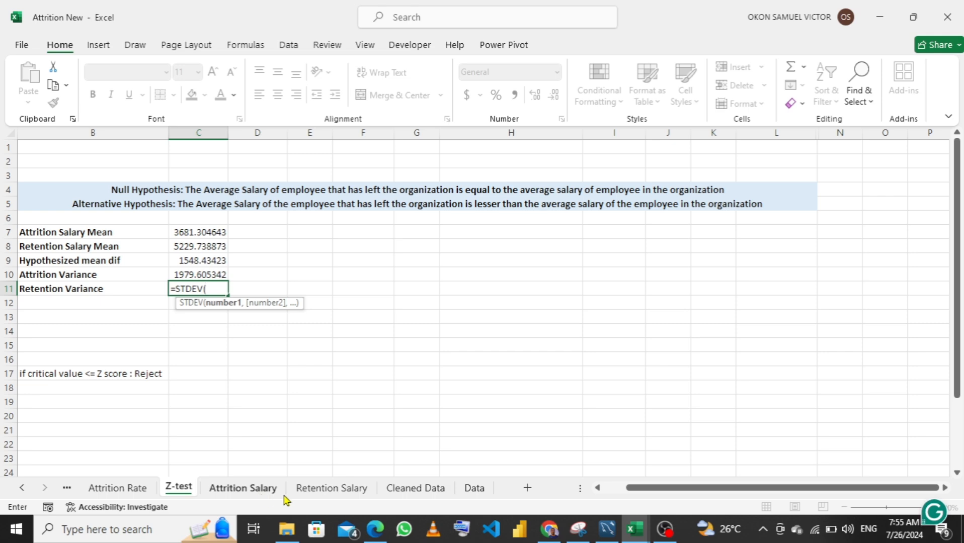
click(323, 490)
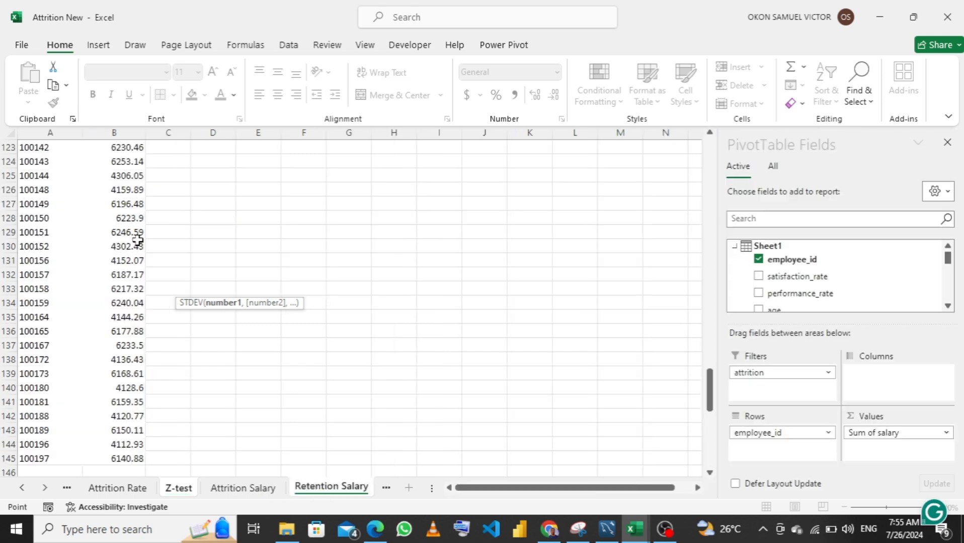
scroll(137, 238, up, 20)
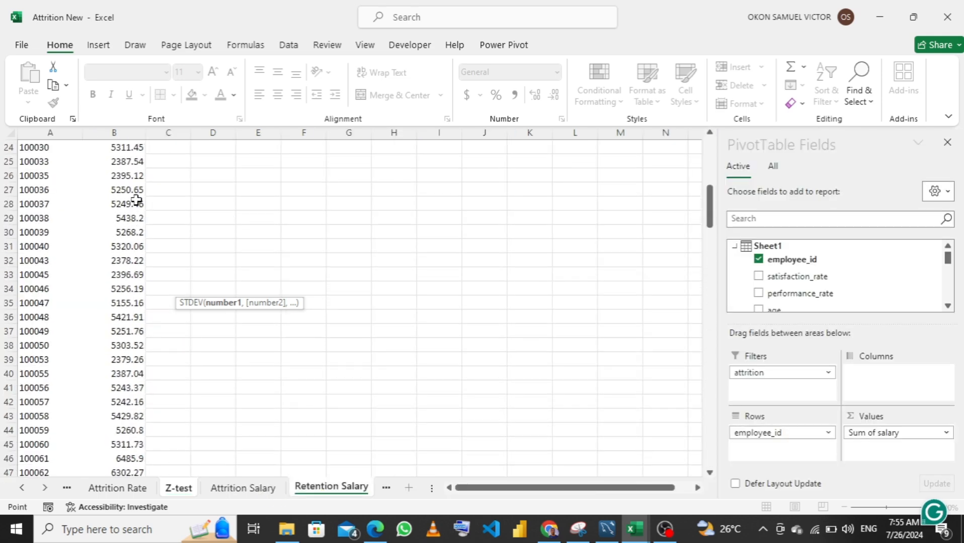
scroll(136, 193, up, 2)
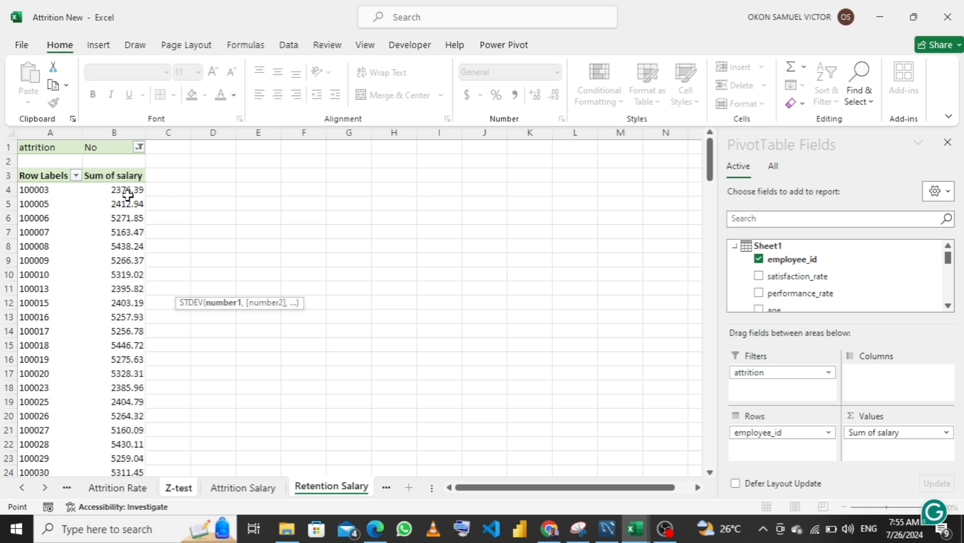
click(127, 195)
key(ctrl+shift+Down)
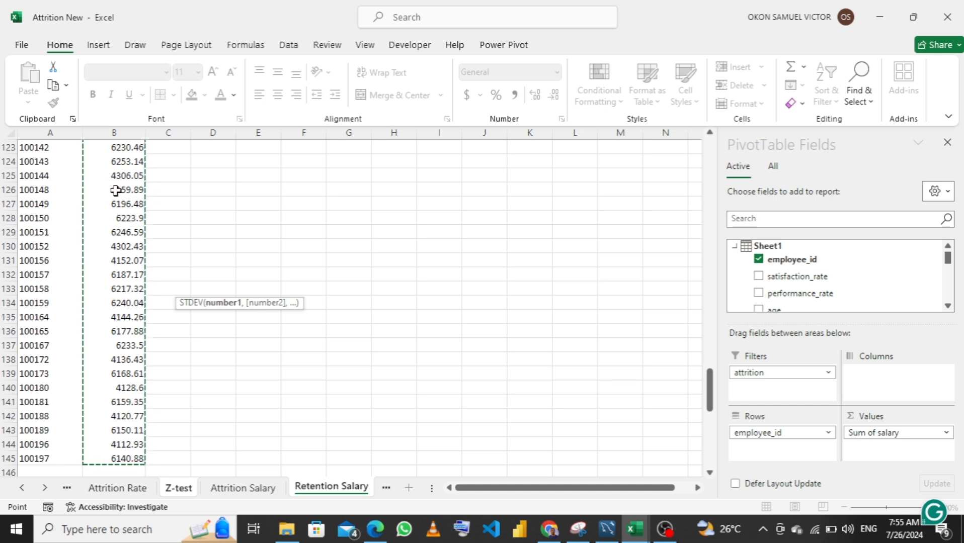
text())
key(Return)
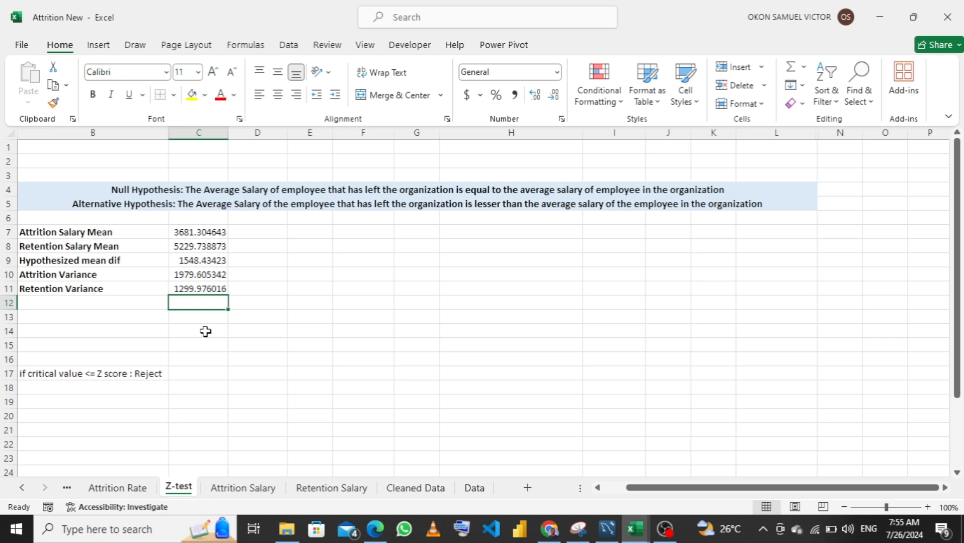
Check the formula and source range behind the attrition salary mean in C7
click(204, 230)
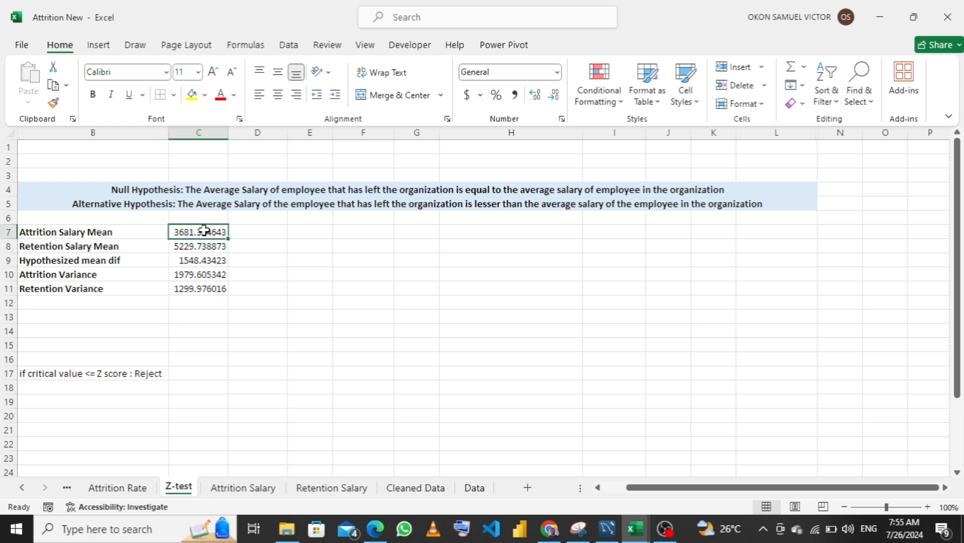
double_click(204, 229)
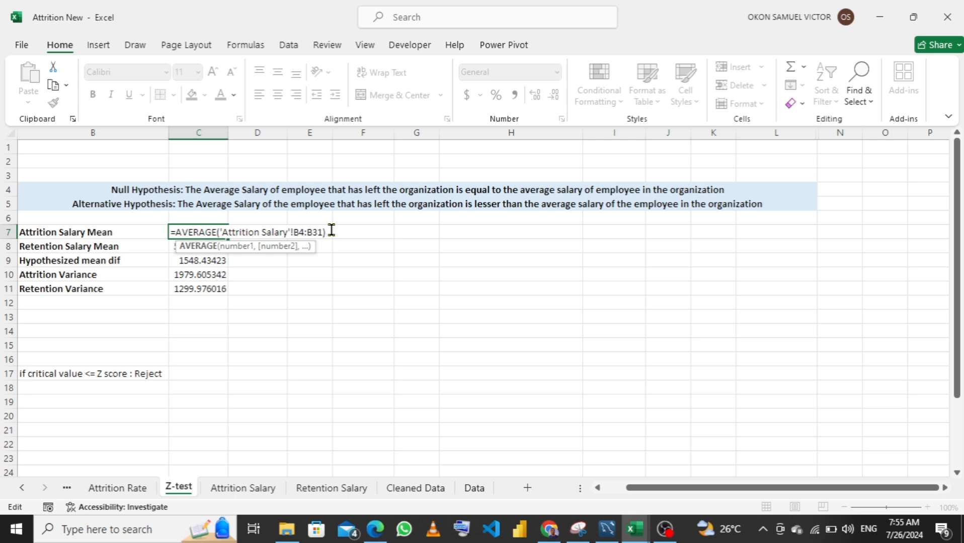
key(Return)
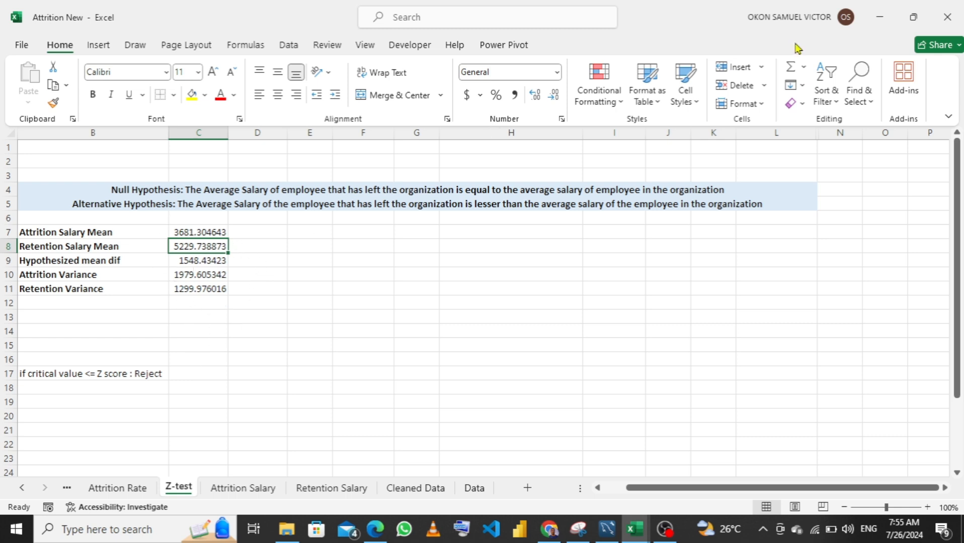
Open the z-Test: Two Sample for Means tool from the Data Analysis tools
click(288, 46)
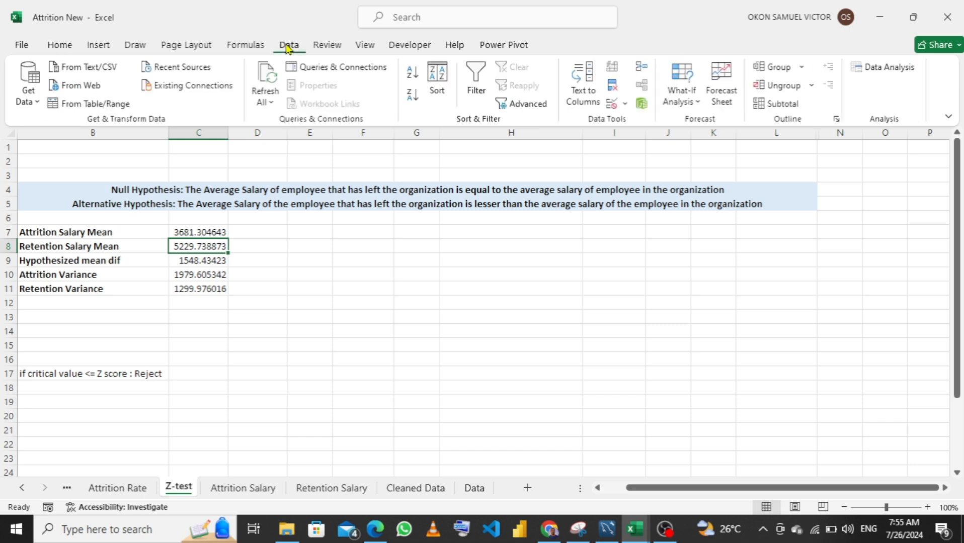
click(869, 70)
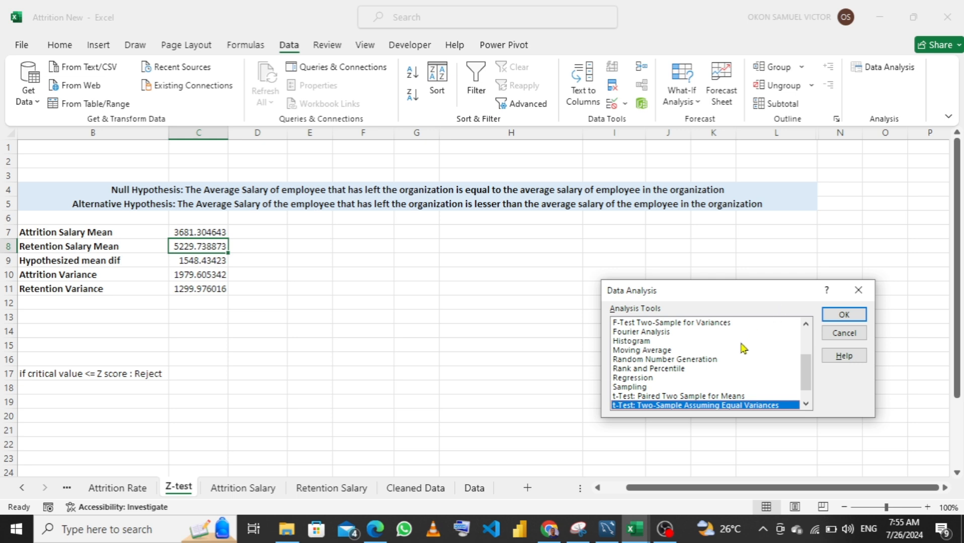
scroll(743, 350, down, 1)
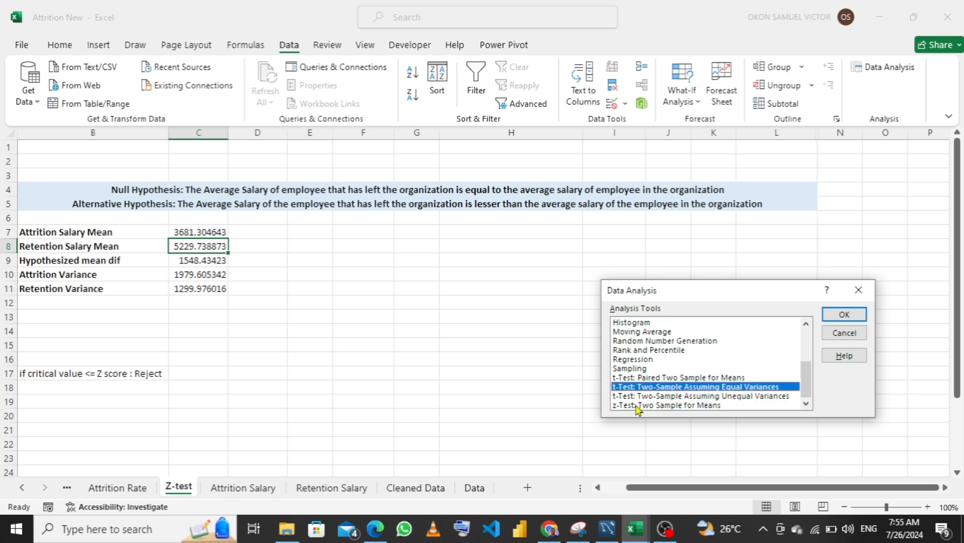
click(661, 407)
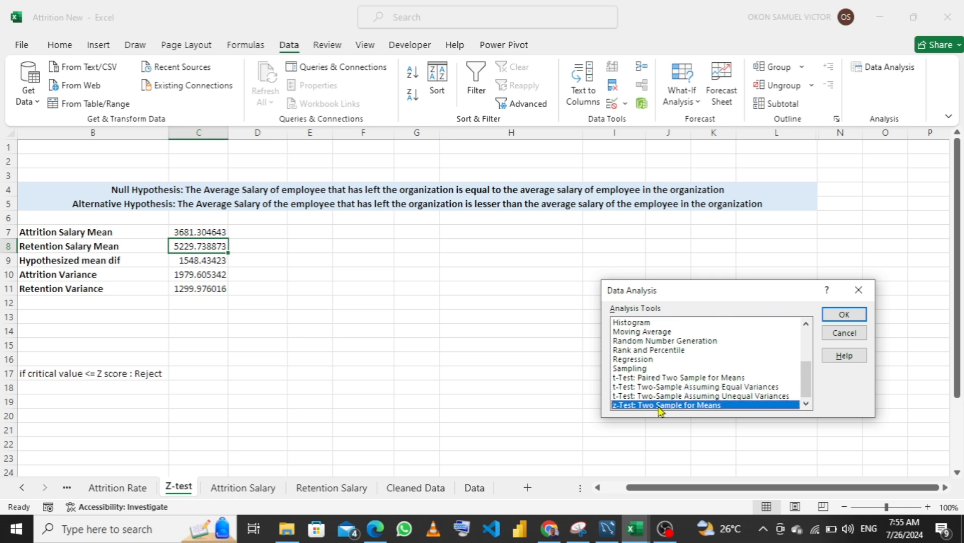
click(843, 317)
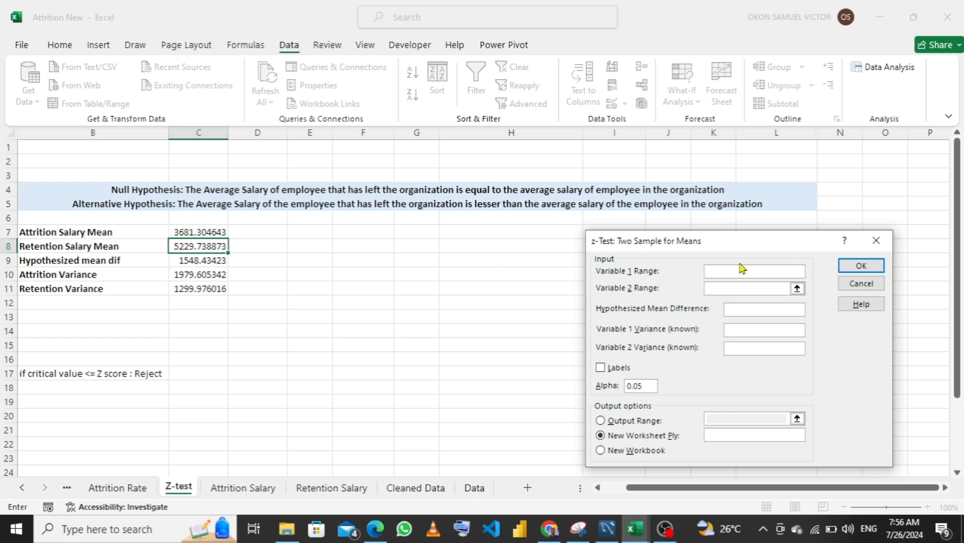
Set the z-test's Variable 1 range to B4:B31 of the Attrition Salary sheet
click(797, 273)
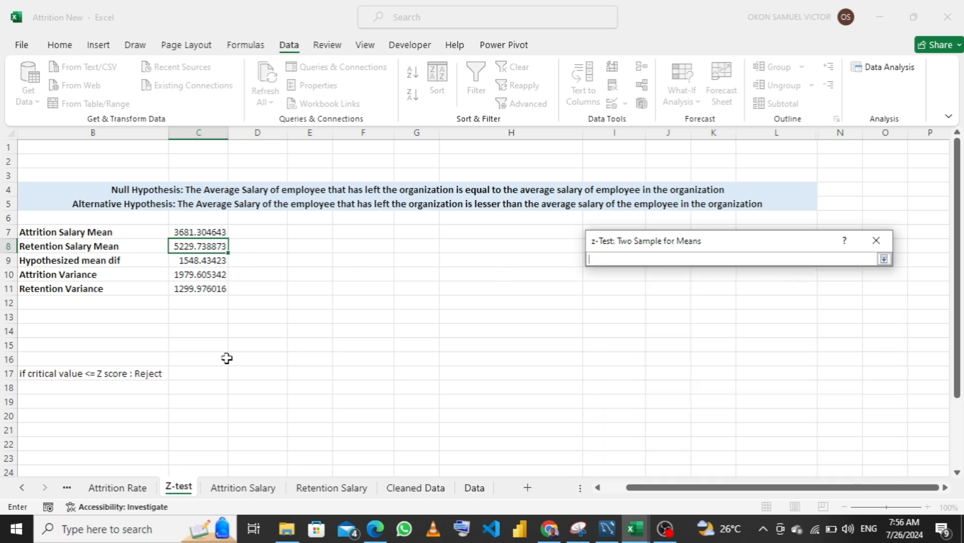
click(241, 488)
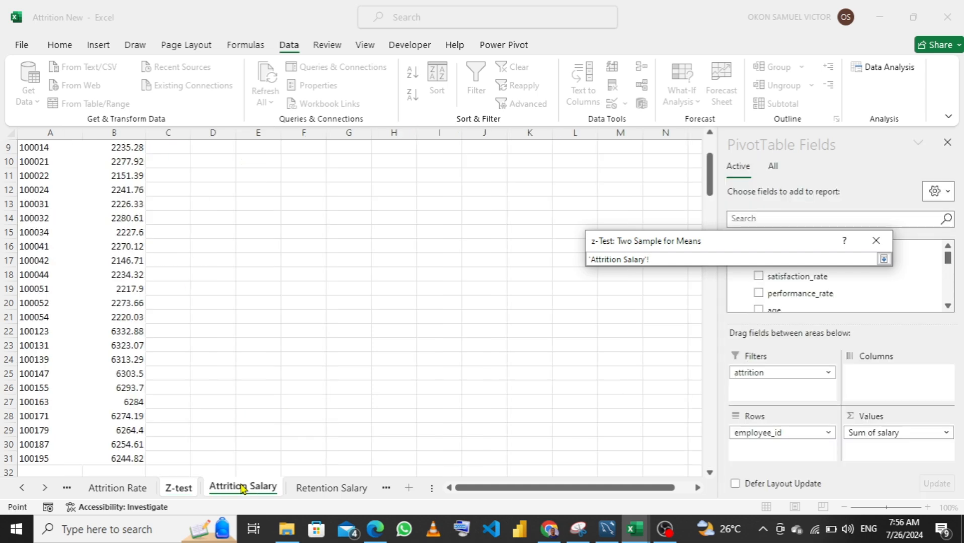
scroll(181, 229, up, 3)
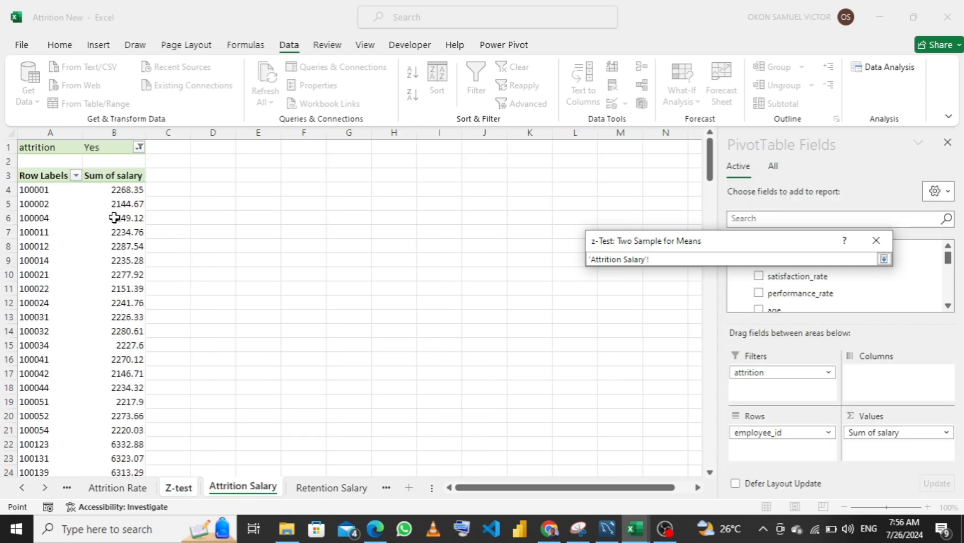
click(116, 188)
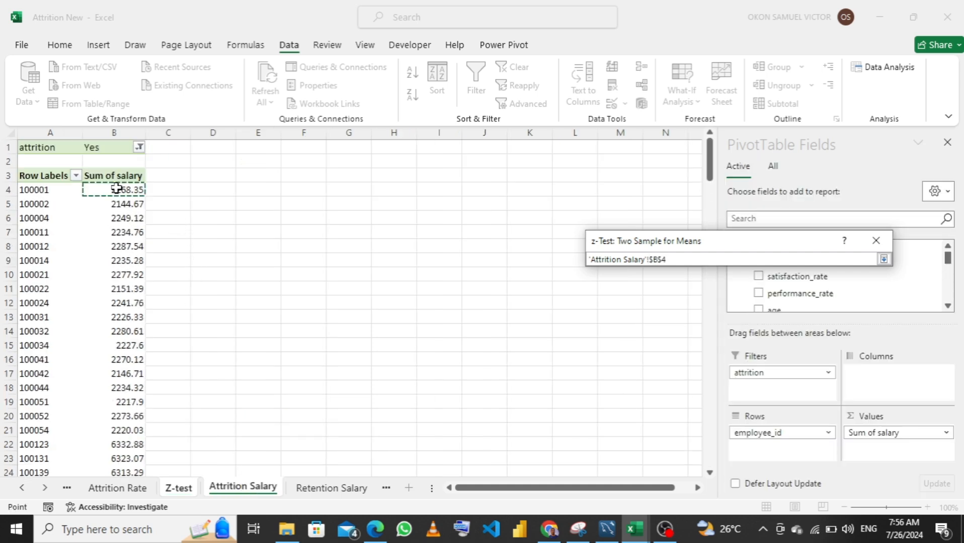
key(ctrl+shift+Down)
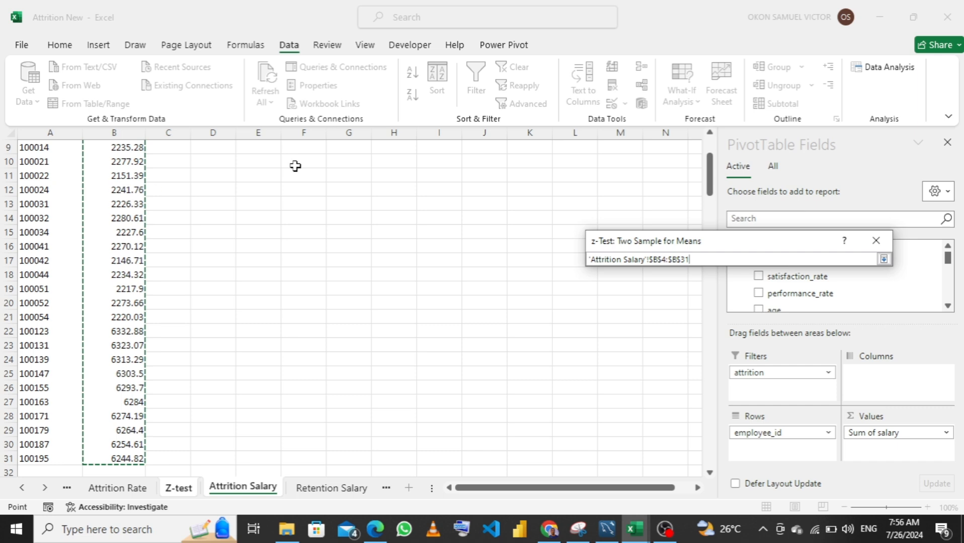
key(Return)
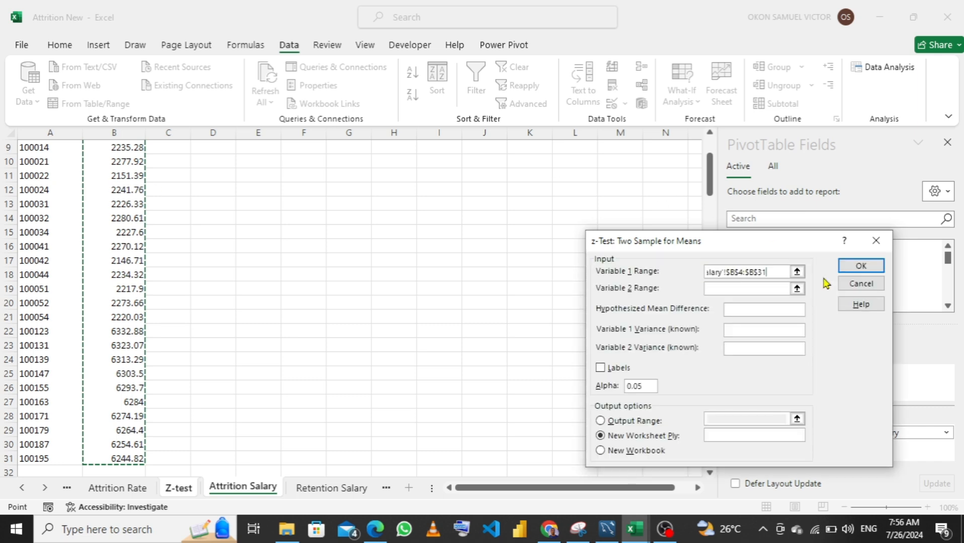
Set the z-test's Variable 2 range to B4:B145 of the Retention Salary sheet
click(796, 289)
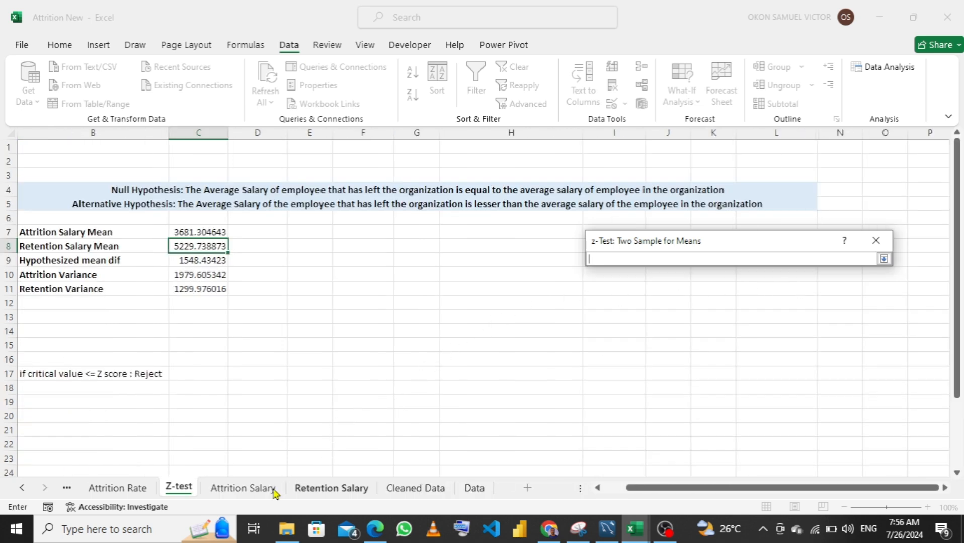
click(334, 490)
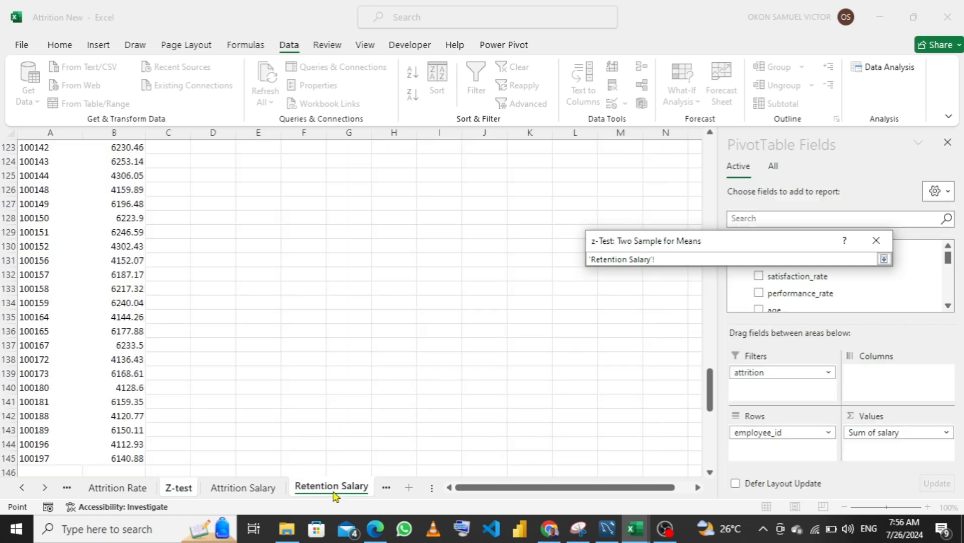
scroll(241, 263, up, 13)
scroll(173, 222, up, 20)
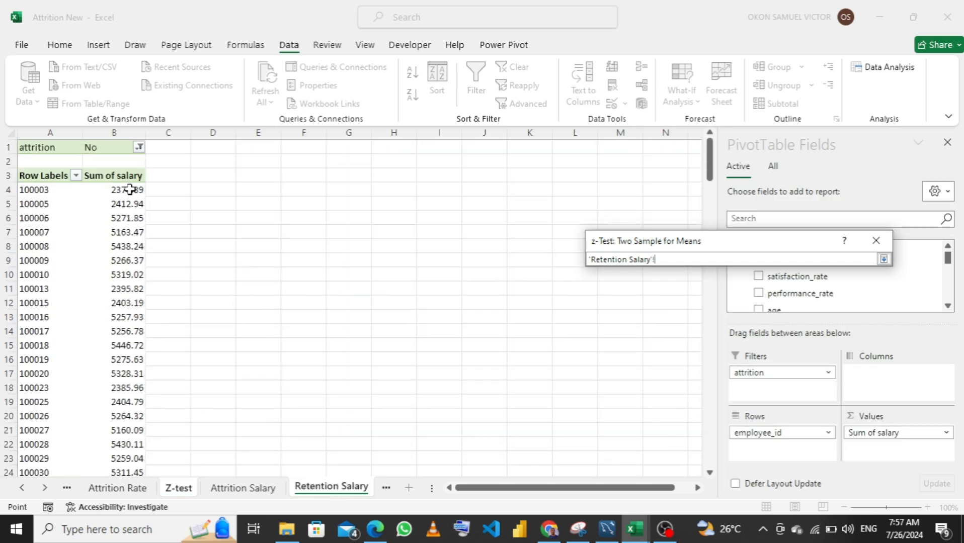
click(130, 189)
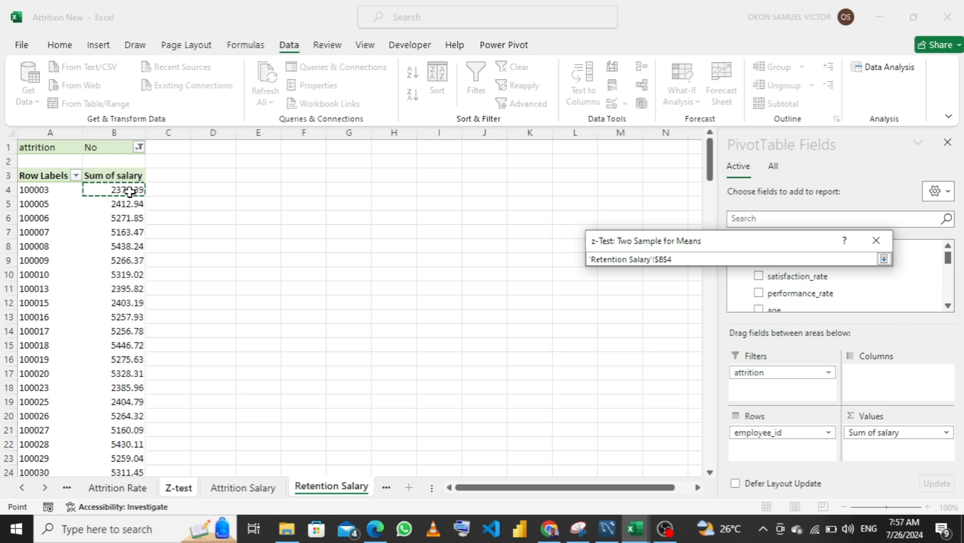
key(ctrl+shift+Down)
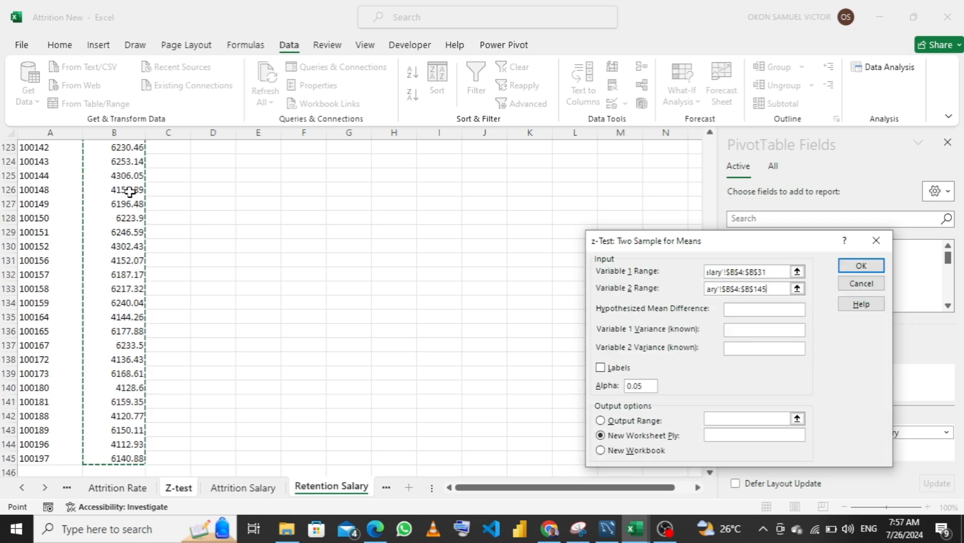
key(Return)
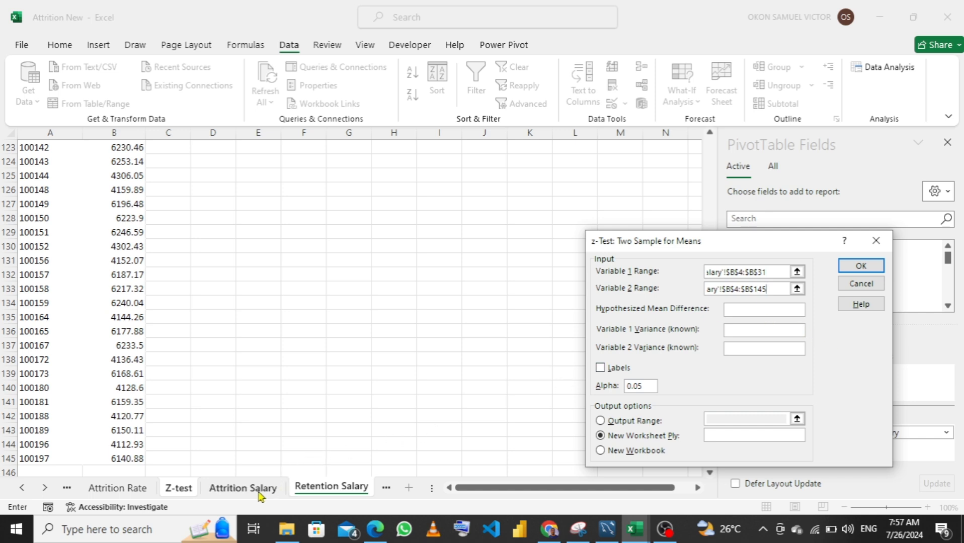
Return to the Z-test sheet and reselect B4:B145 of the Retention Salary sheet as the Variable 2 range
click(171, 492)
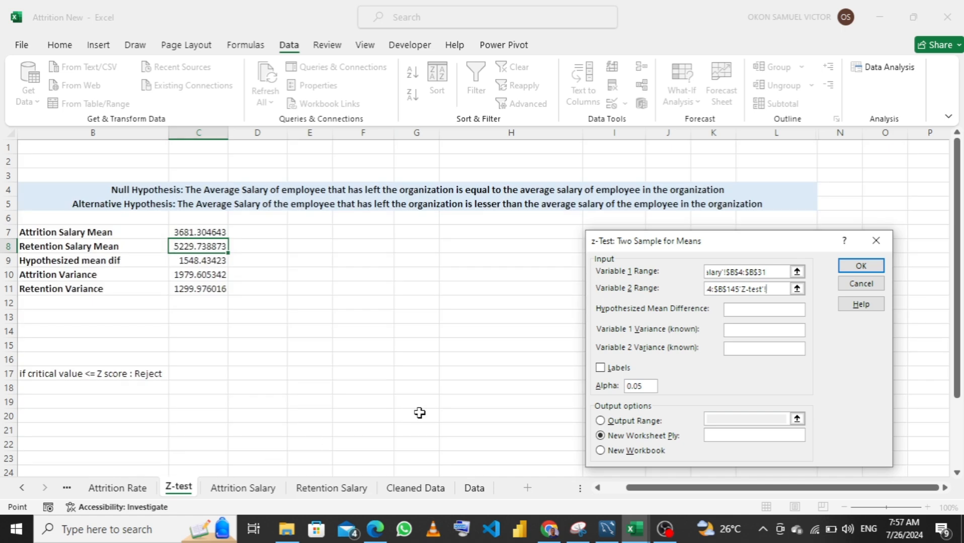
click(796, 289)
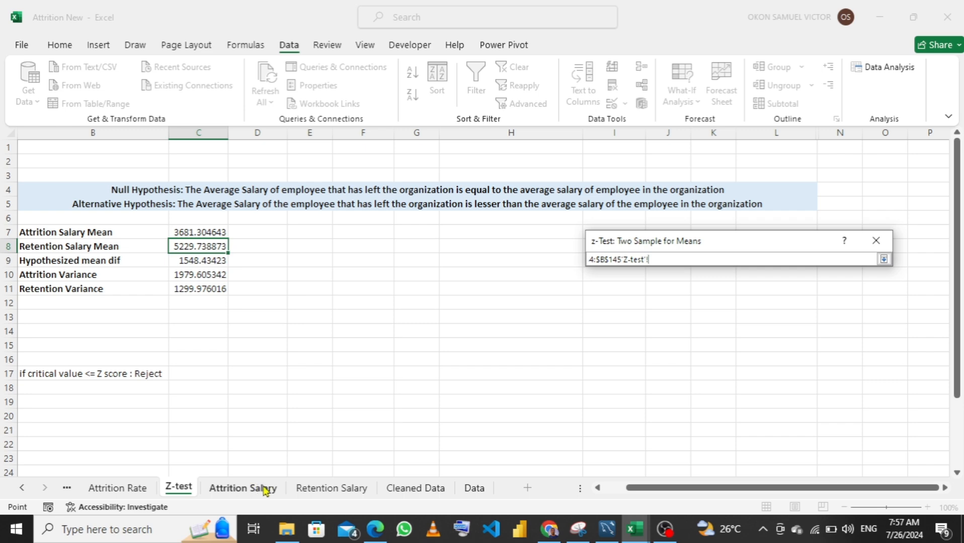
click(329, 489)
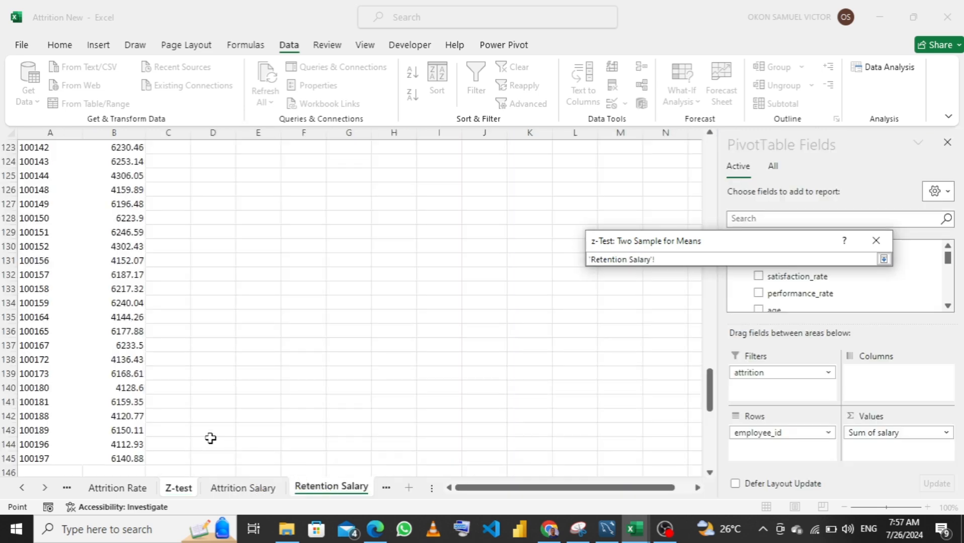
scroll(180, 318, up, 8)
scroll(142, 175, up, 20)
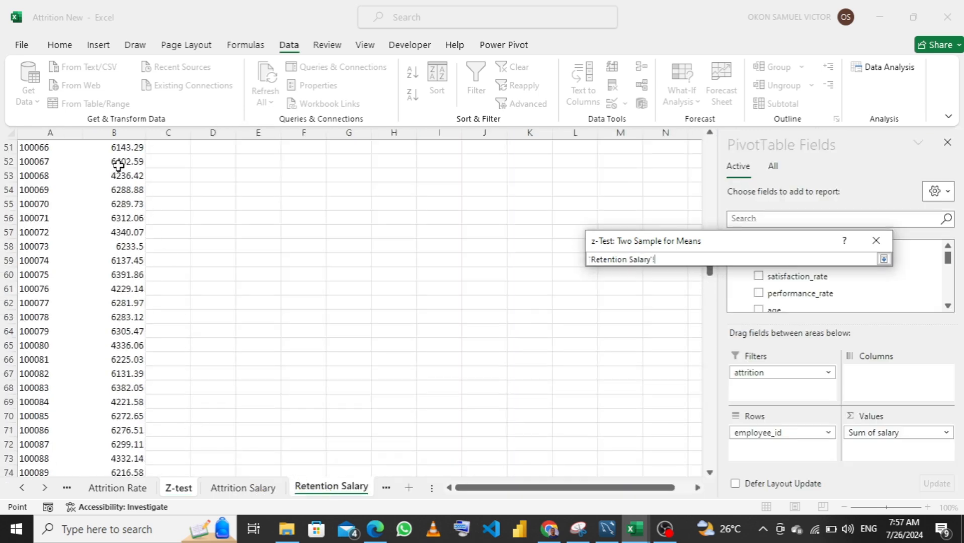
scroll(119, 160, up, 6)
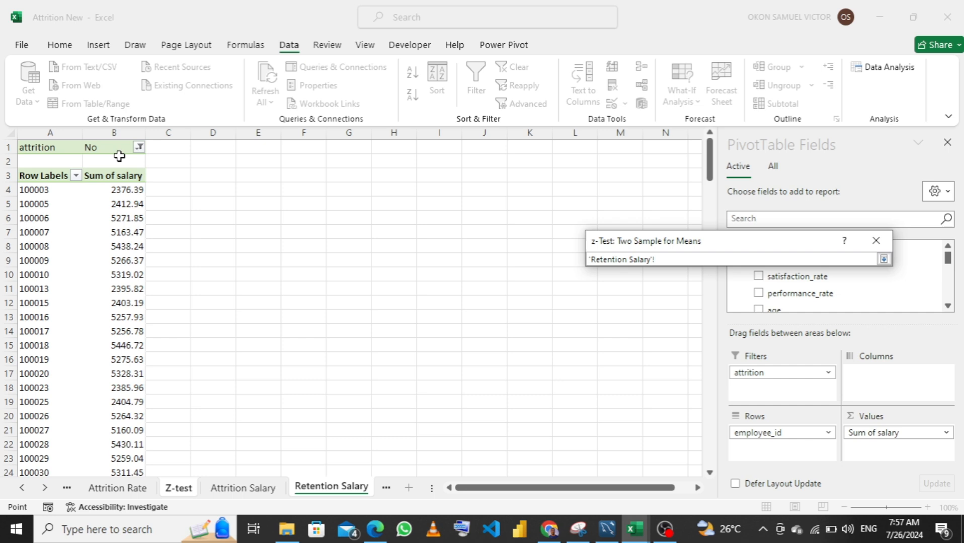
click(130, 191)
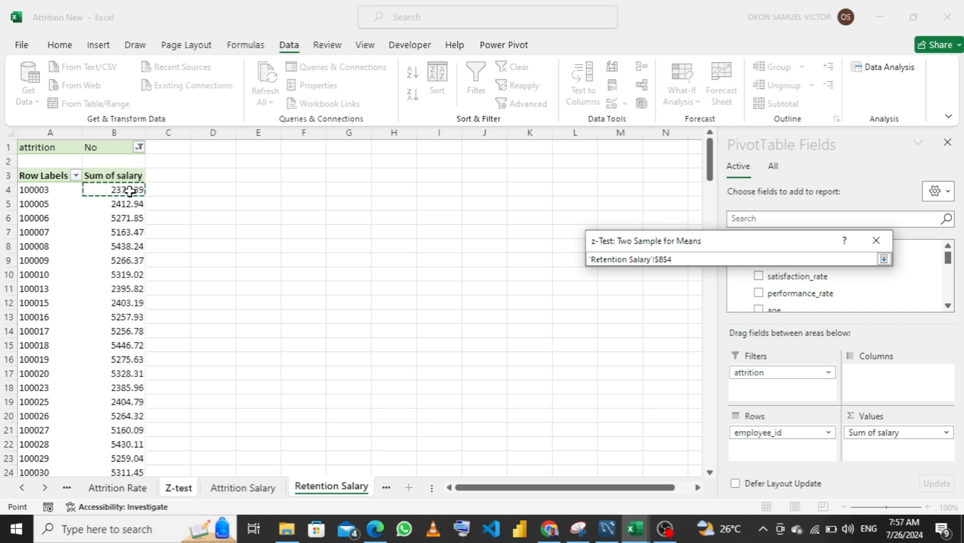
key(ctrl+shift+Down)
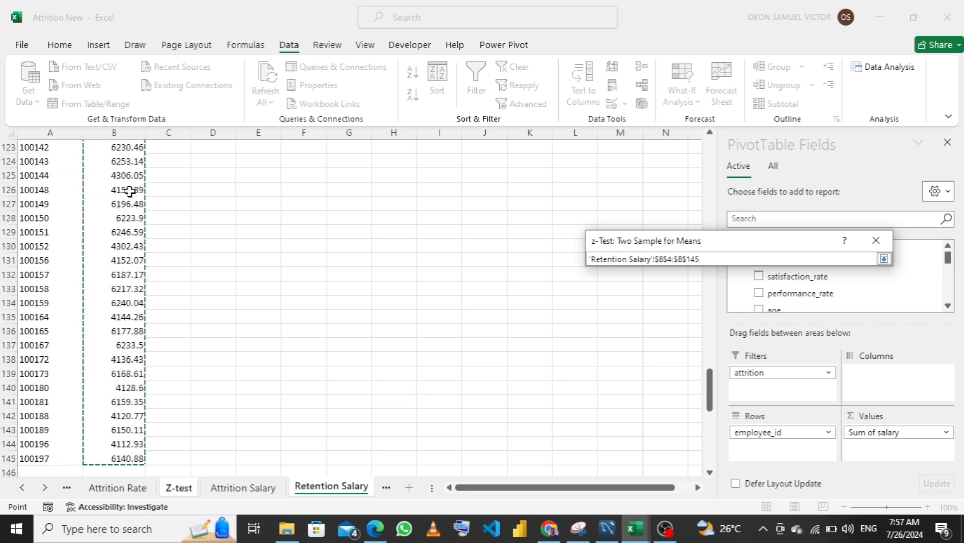
key(Return)
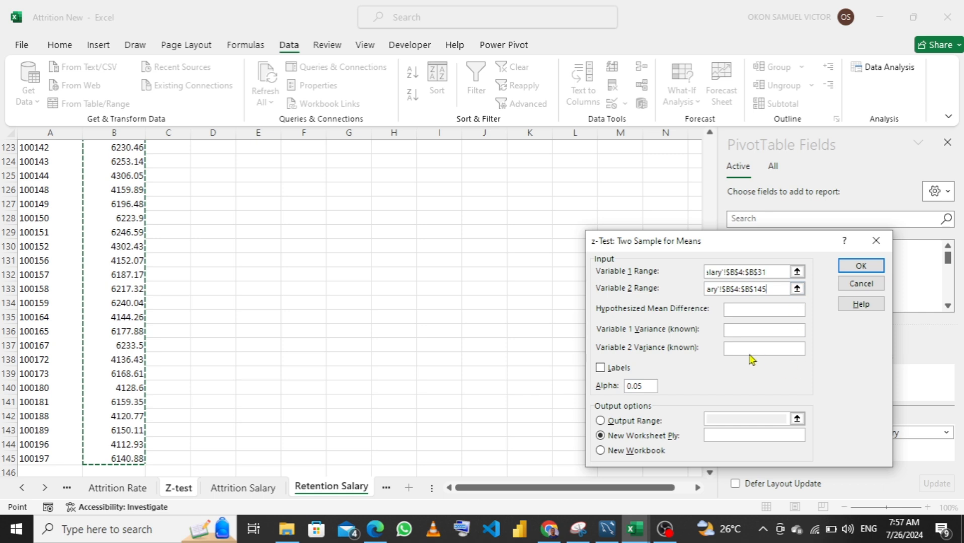
Start on the hypothesized mean difference, but close the z-Test setup and the Data Analysis tools without running the test
click(718, 321)
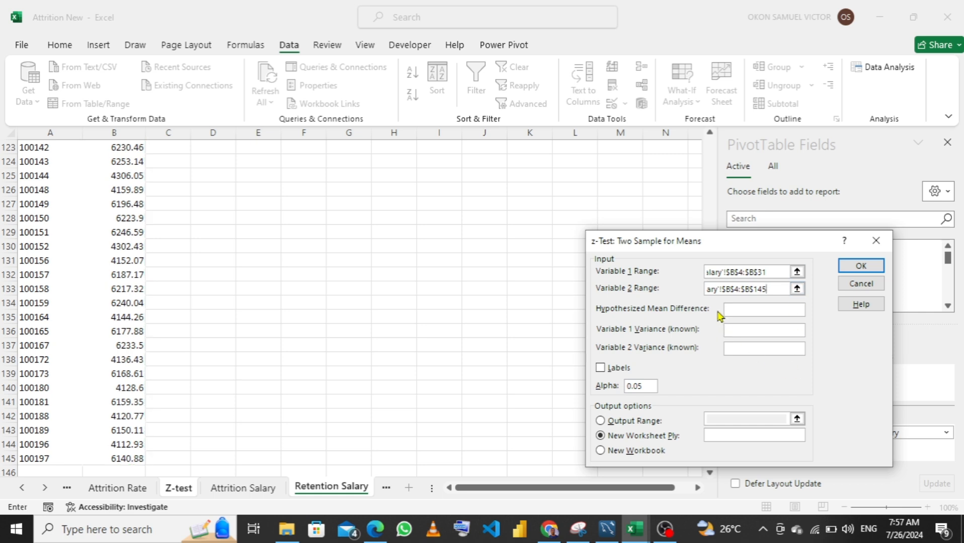
click(739, 310)
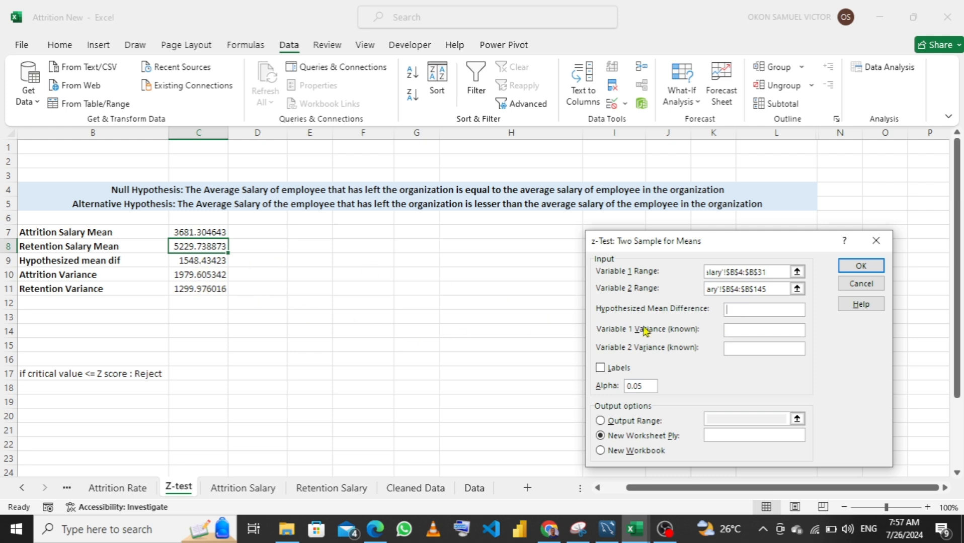
text(548.43423)
click(876, 242)
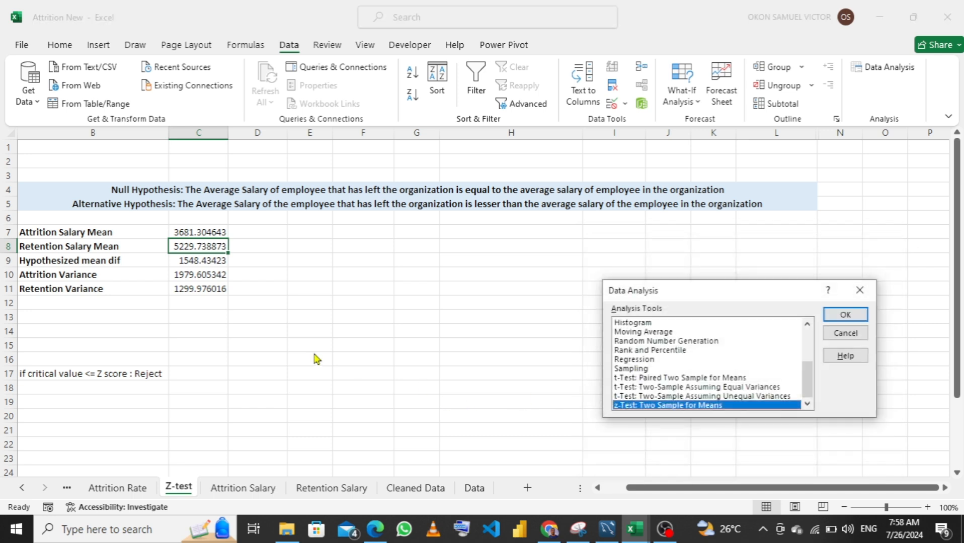
click(859, 291)
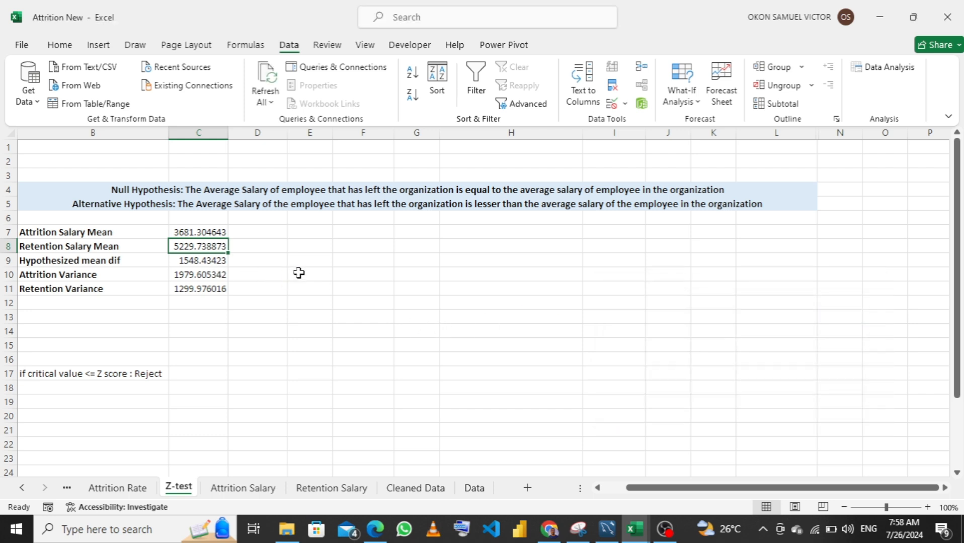
Square the attrition value in D10 of the Z-test sheet with the formula =C10^2
click(269, 275)
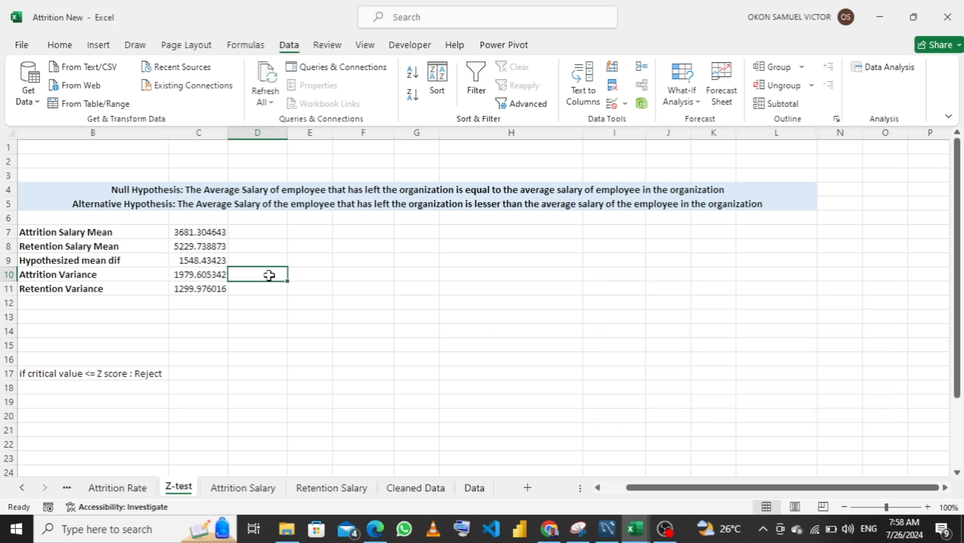
text(=)
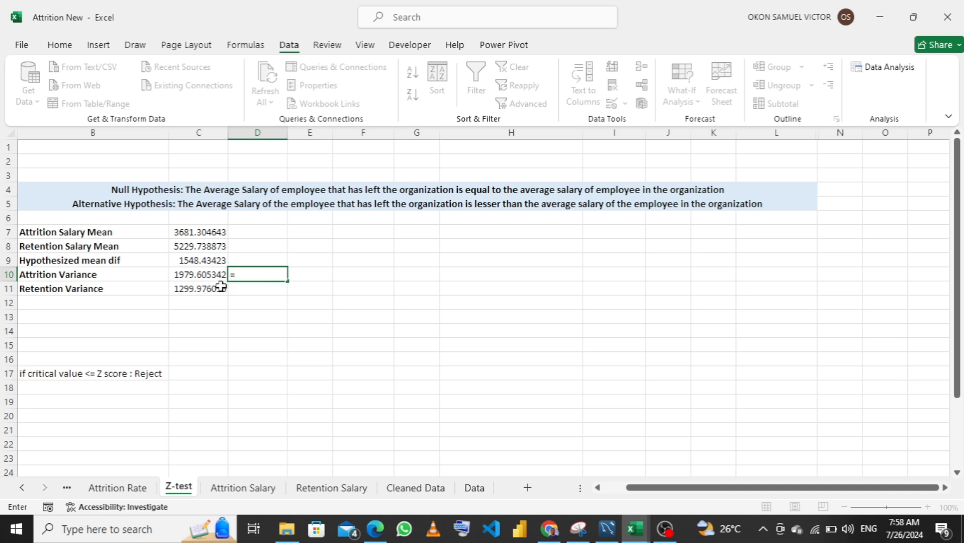
click(200, 276)
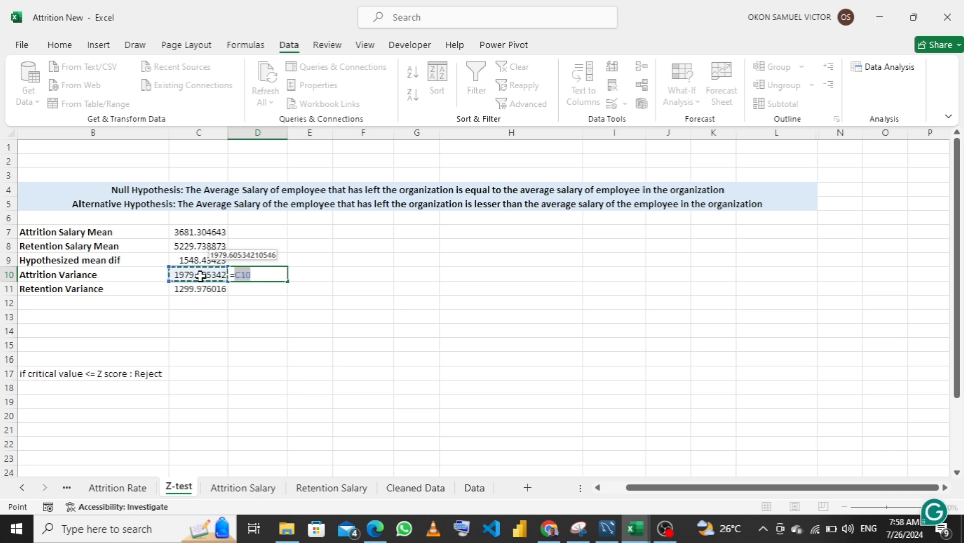
text(^)
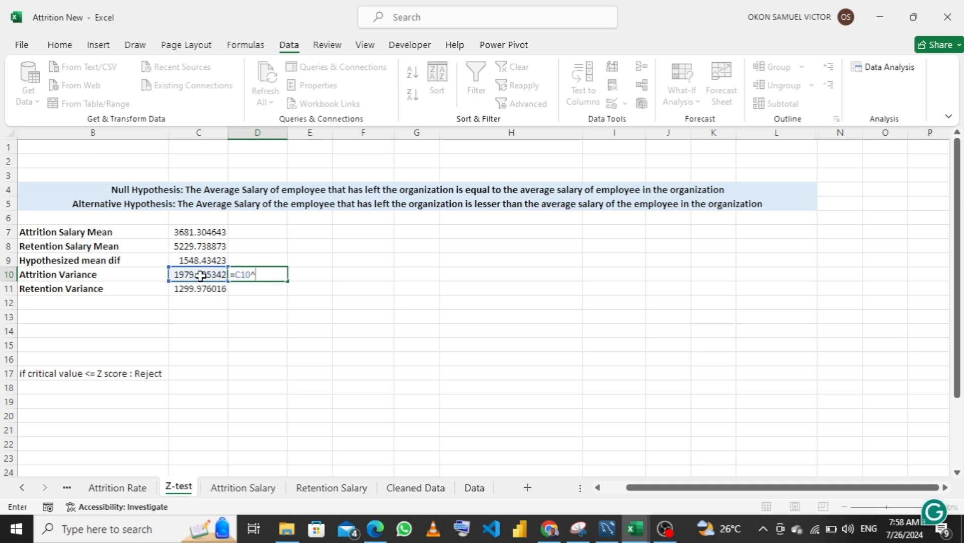
text(2)
key(Return)
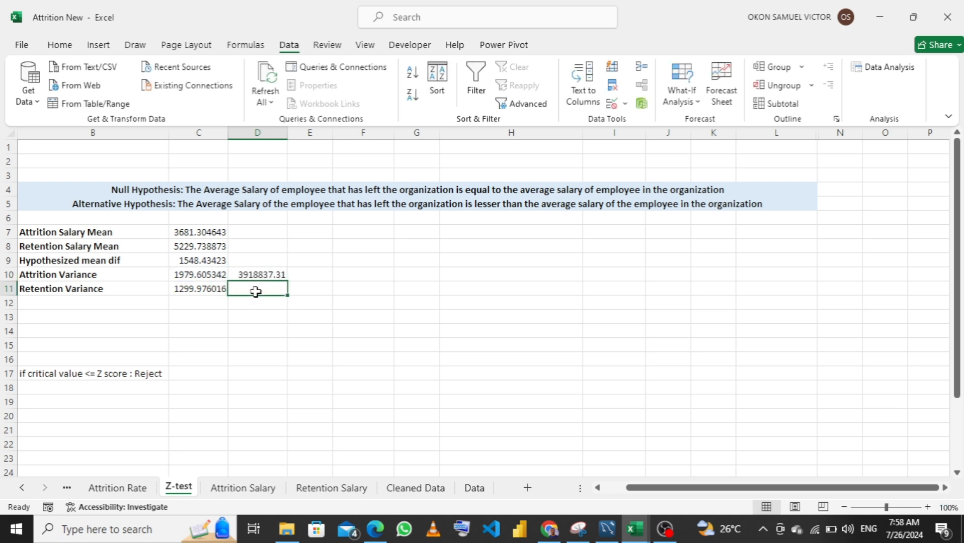
Square the retention value in D11 with the formula =C11^2
text(=)
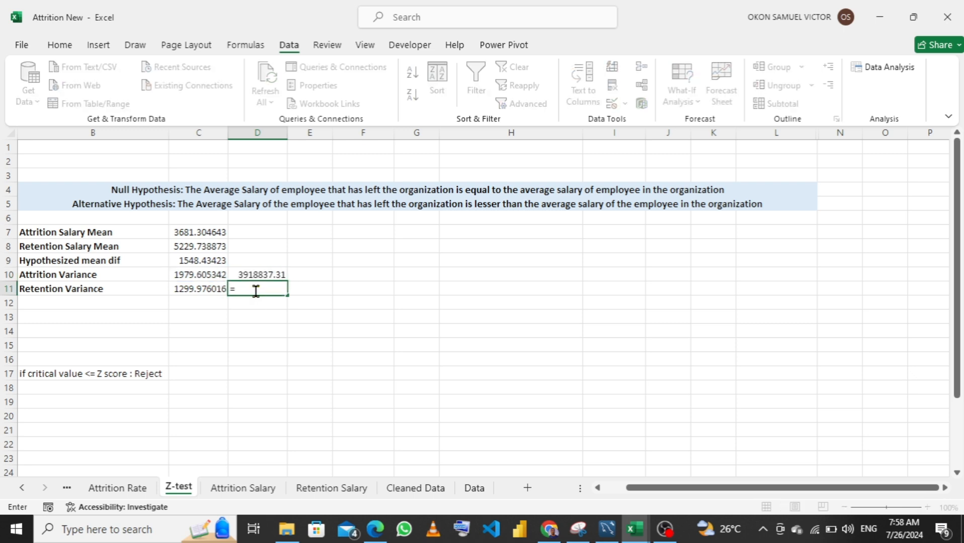
click(195, 288)
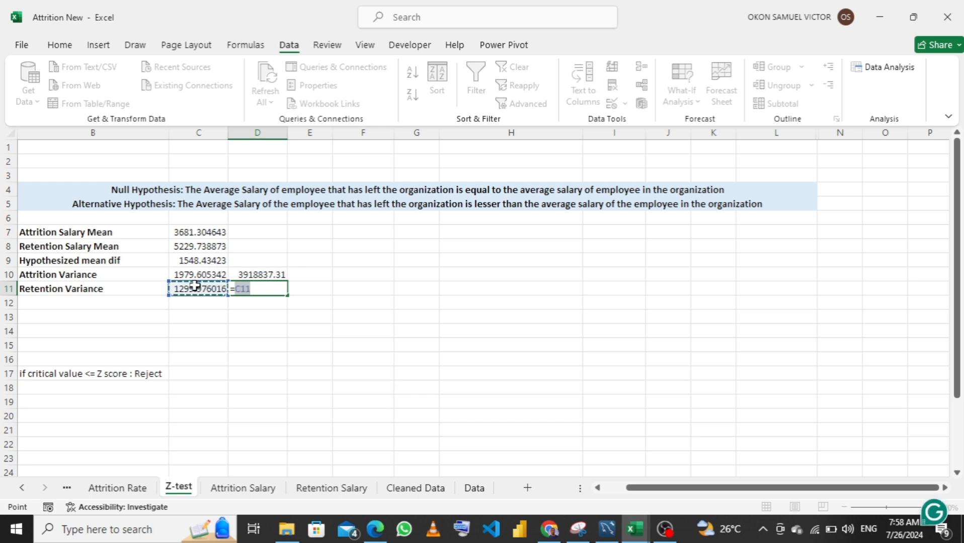
text(^2)
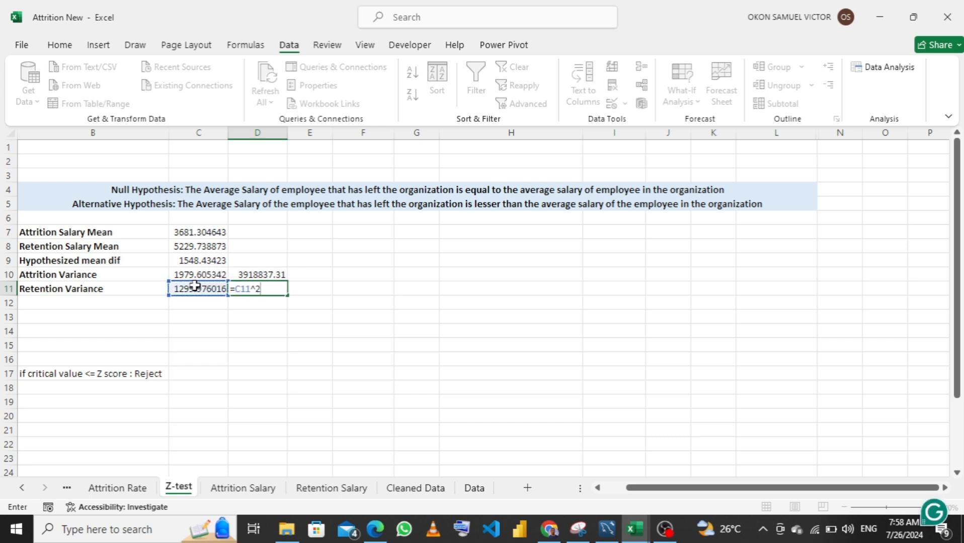
key(Return)
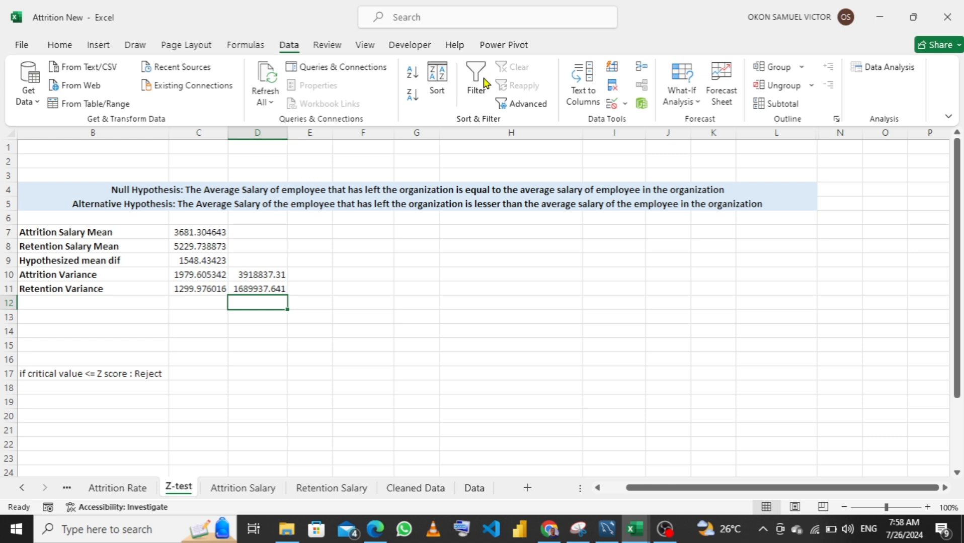
Start a z-Test: Two Sample for Means with B4:B31 of the Attrition Salary sheet as the Variable 1 range
click(880, 67)
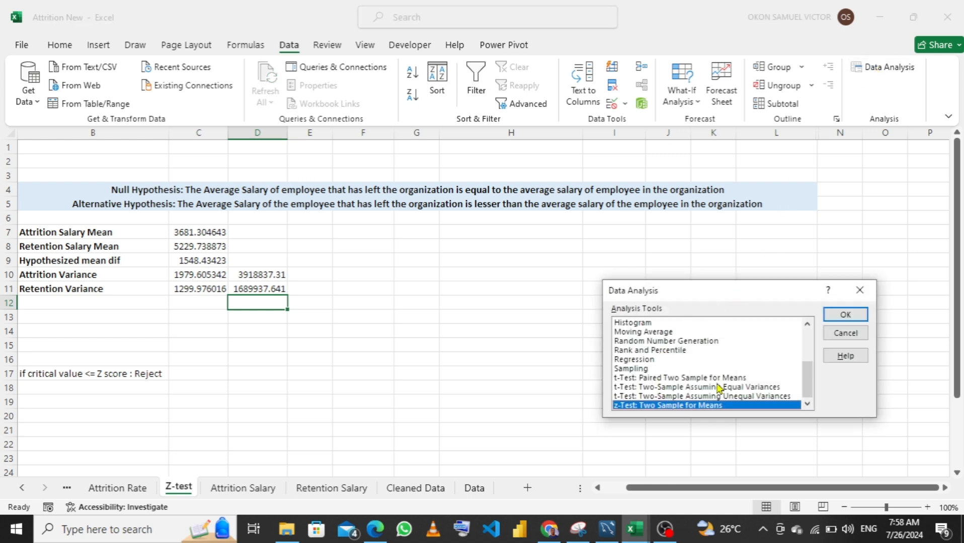
click(850, 316)
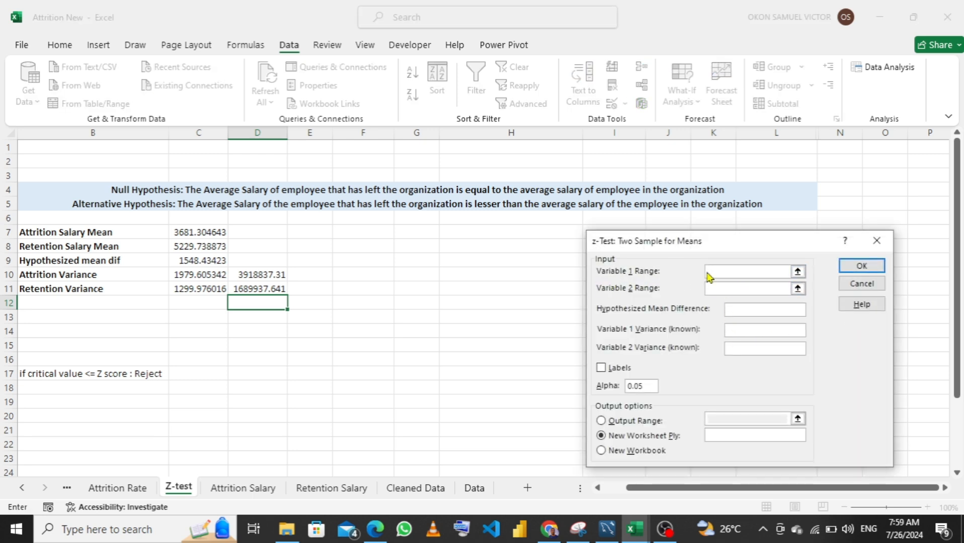
click(797, 272)
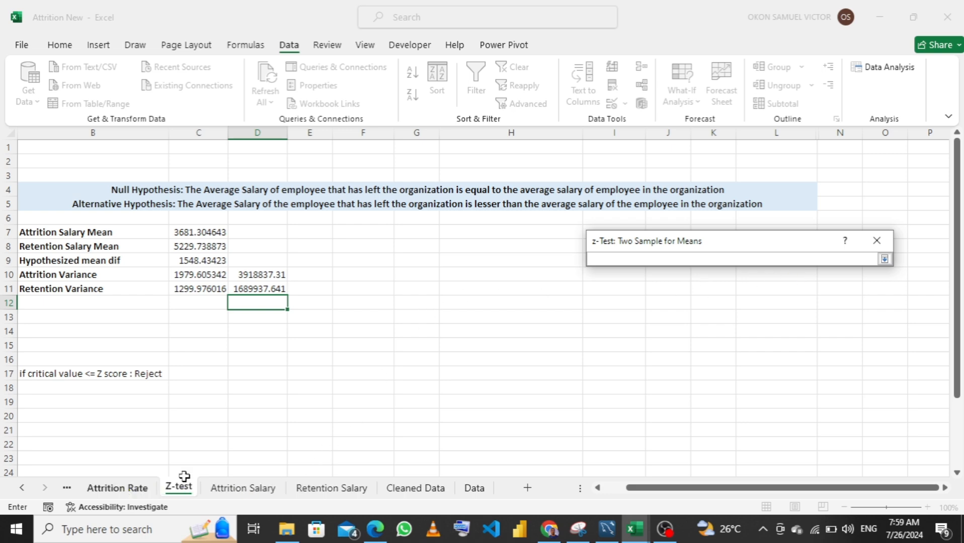
click(236, 490)
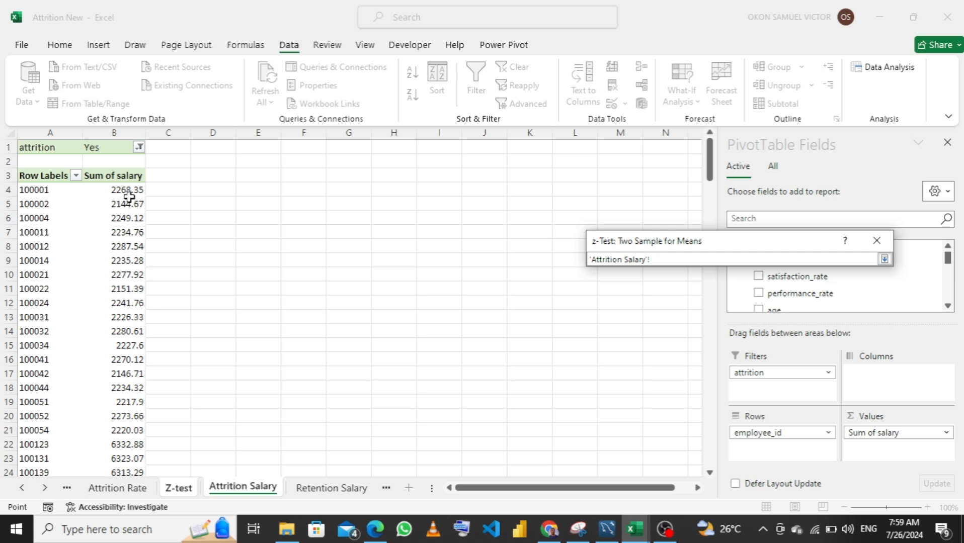
click(129, 195)
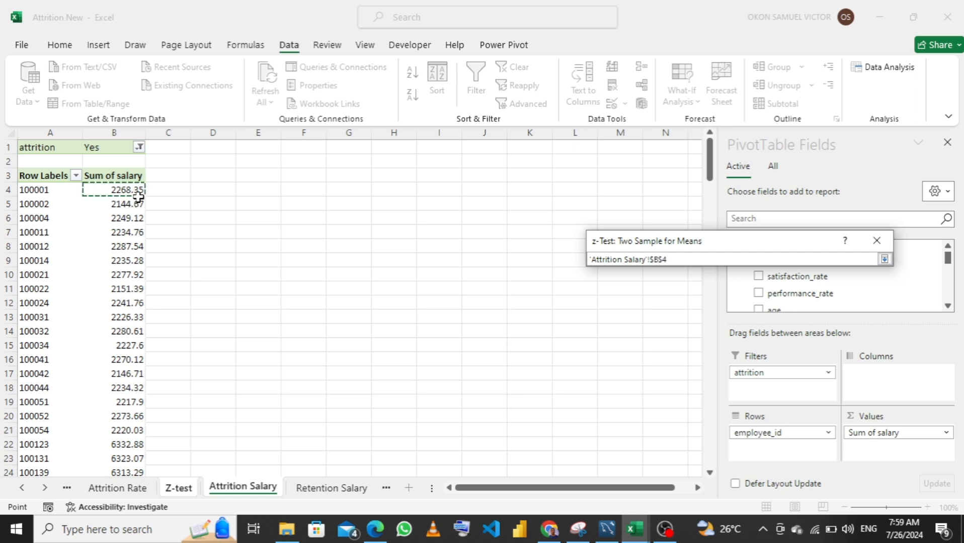
key(ctrl+shift+Down)
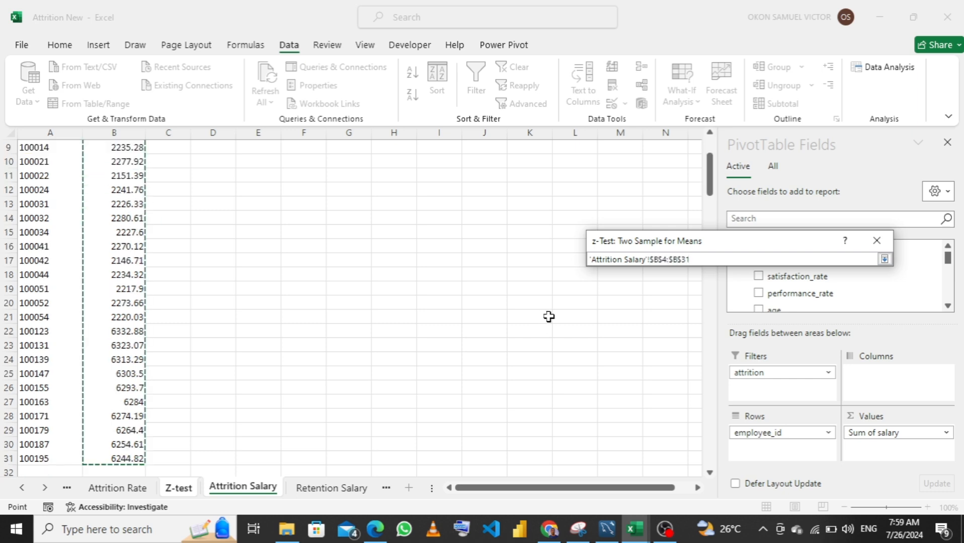
key(Return)
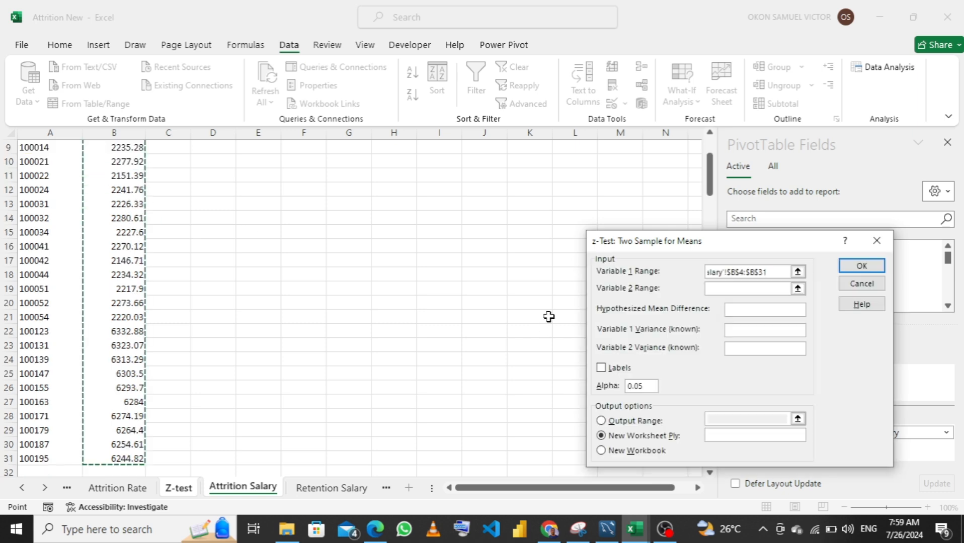
Set the Variable 2 range to B4:B145 of the Retention Salary sheet
click(732, 288)
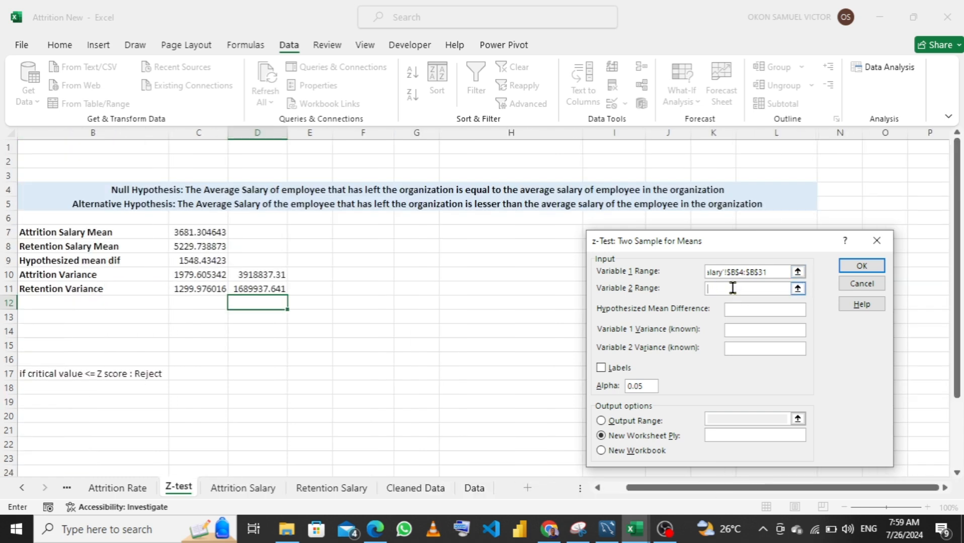
click(797, 288)
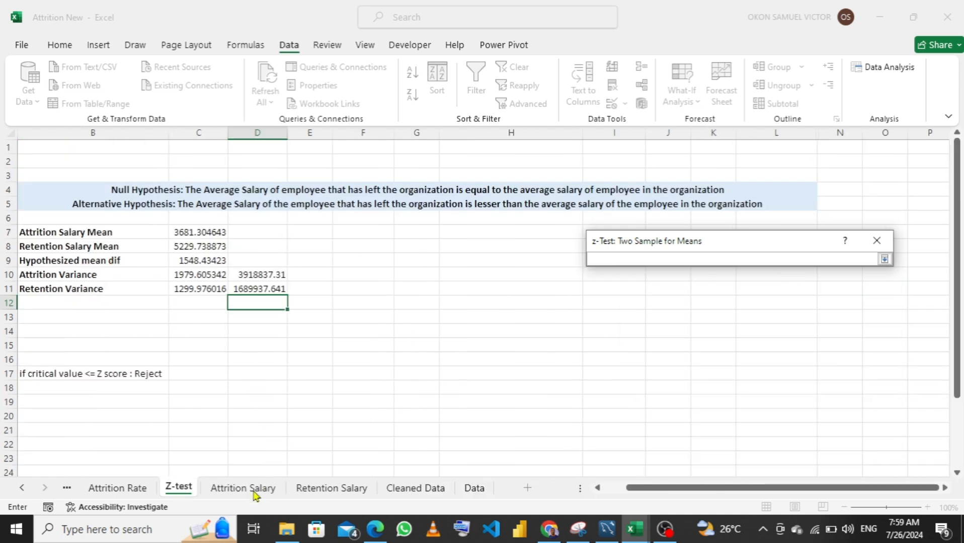
click(322, 487)
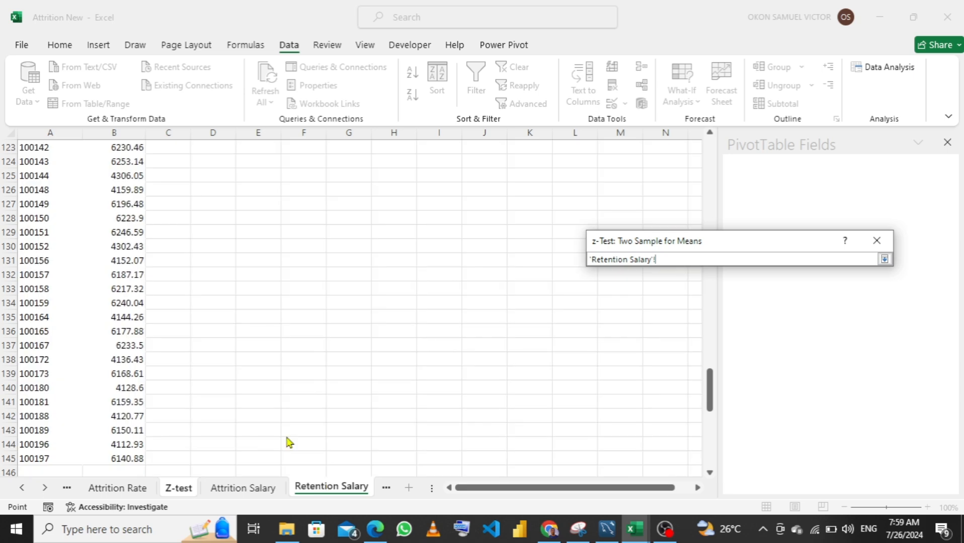
scroll(166, 189, up, 20)
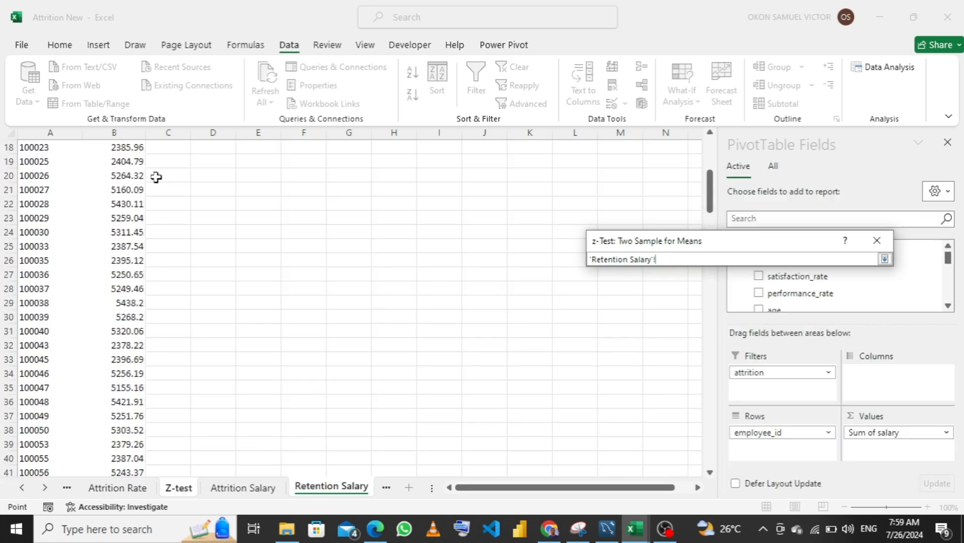
click(134, 189)
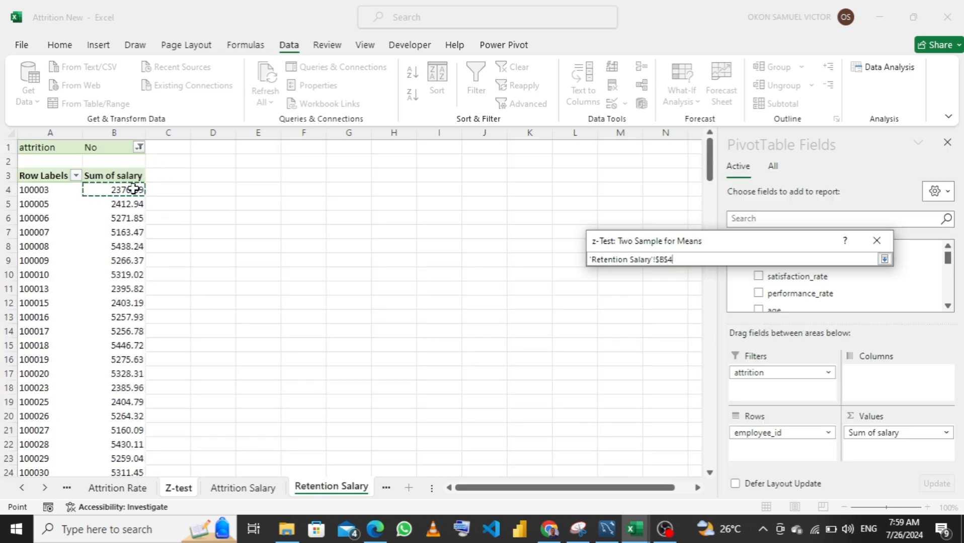
key(ctrl+shift+Down)
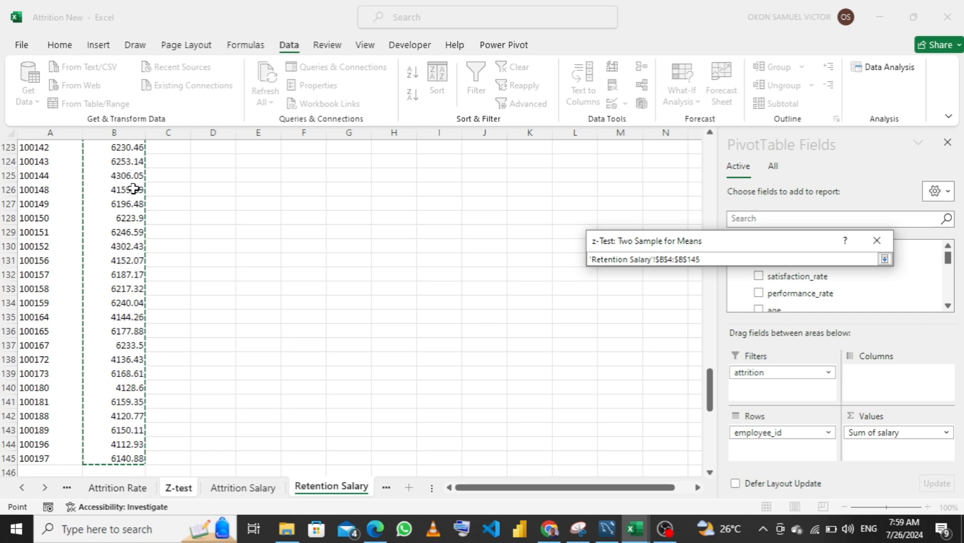
key(Return)
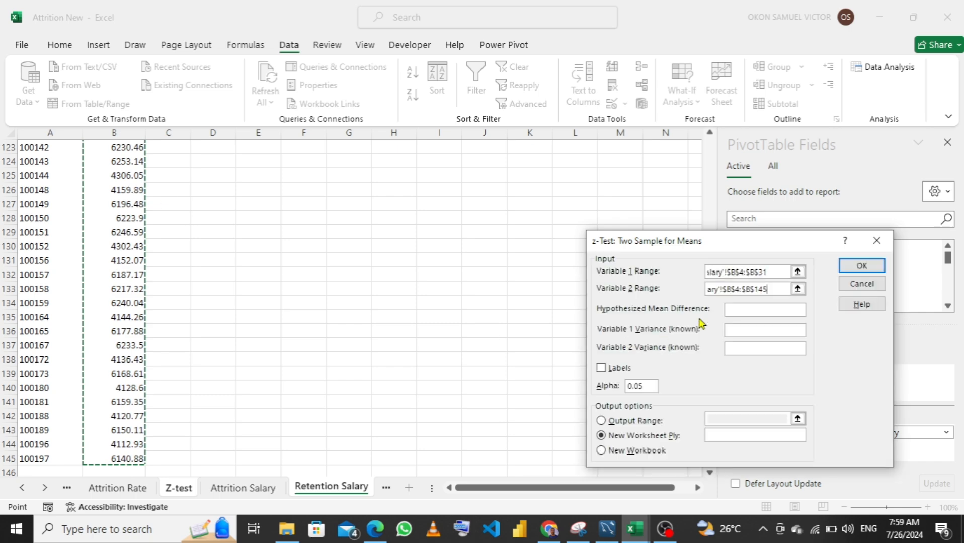
Enter 1548.43423 as hypothesized mean difference, 3918837.31 and 1689937.641 as the Variable 1 and 2 variances, and enable Labels
click(736, 305)
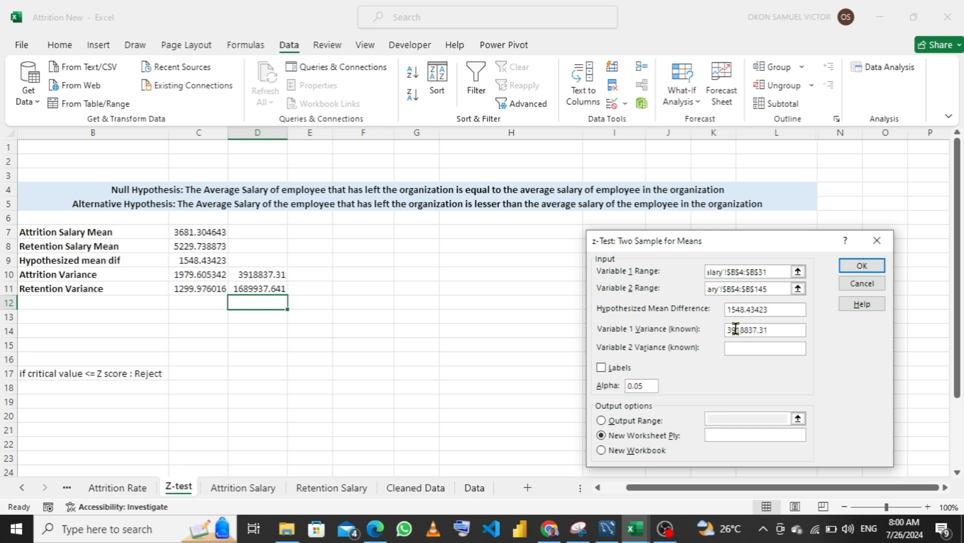
click(760, 347)
text(689937.641)
click(601, 368)
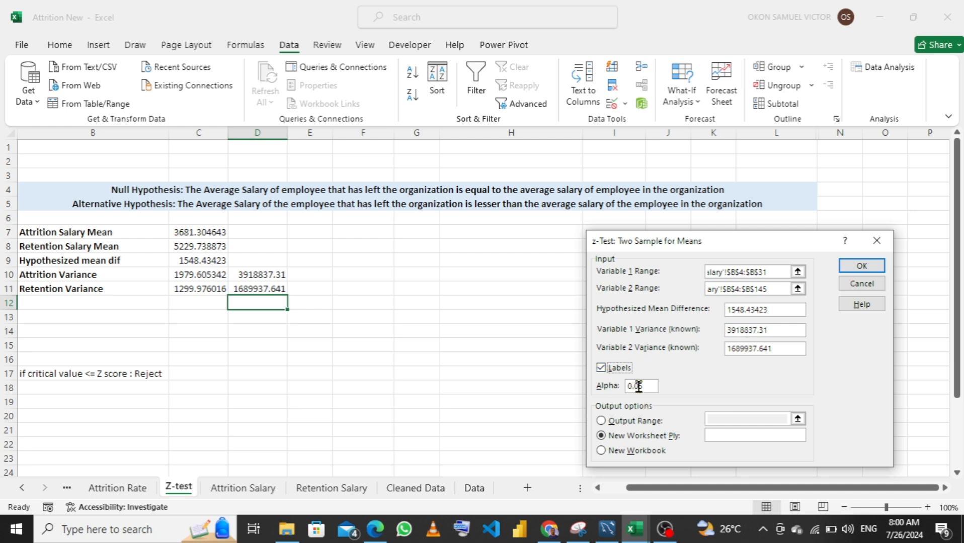
Run the z-test with its output range at I10 of the Z-test sheet, and widen columns I and J to fit the results
click(603, 422)
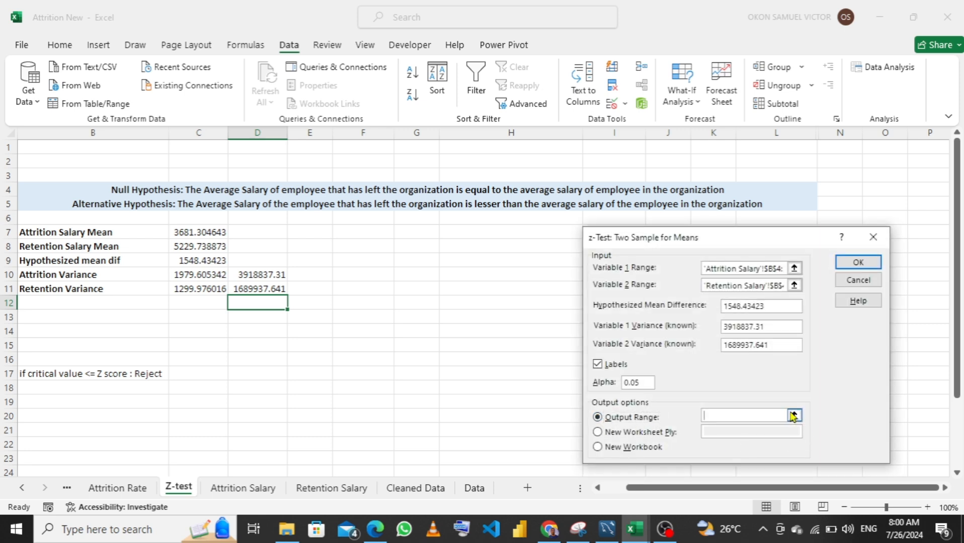
click(794, 415)
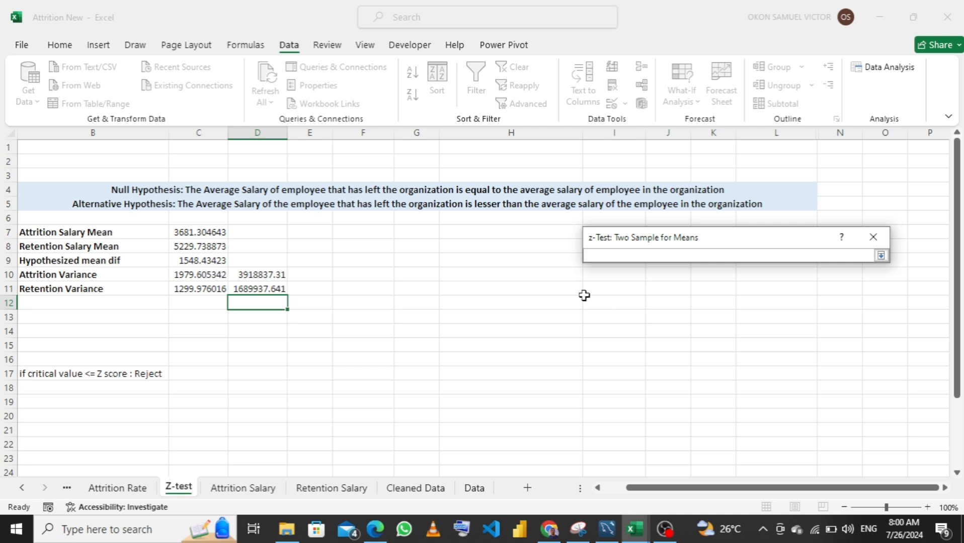
click(596, 277)
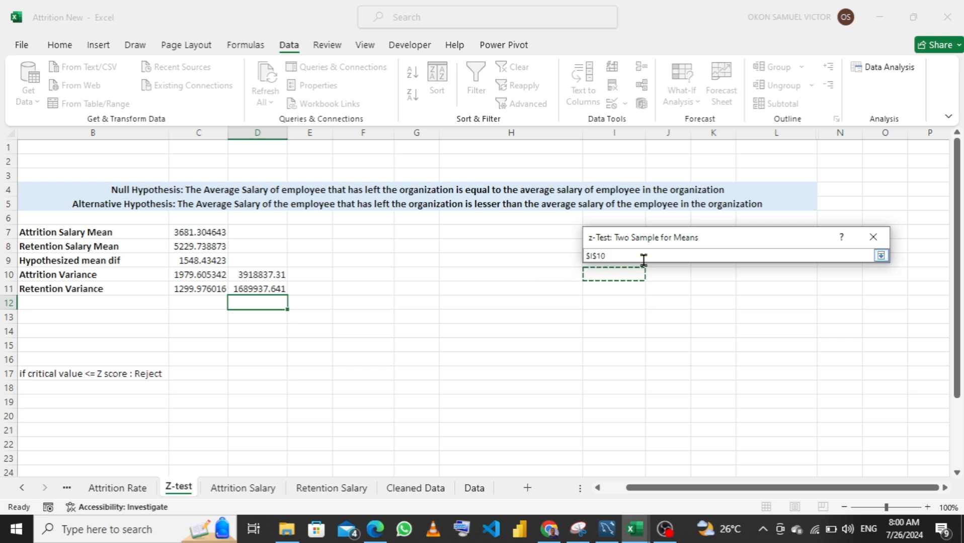
key(Return)
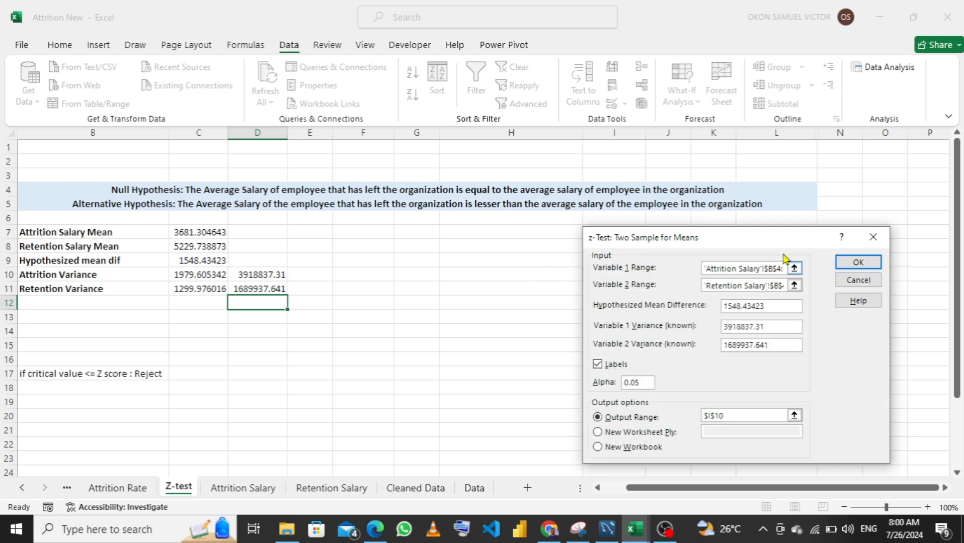
click(852, 262)
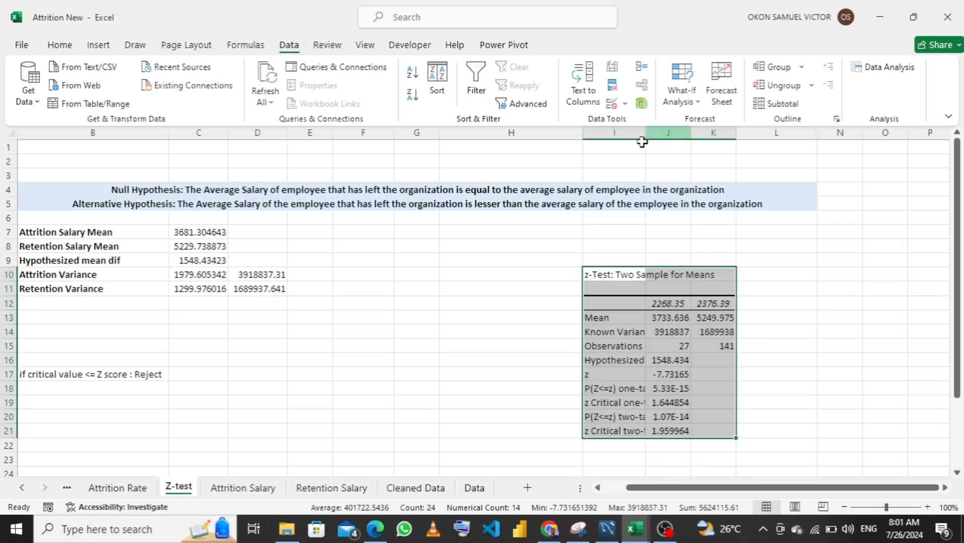
drag(645, 132, 788, 133)
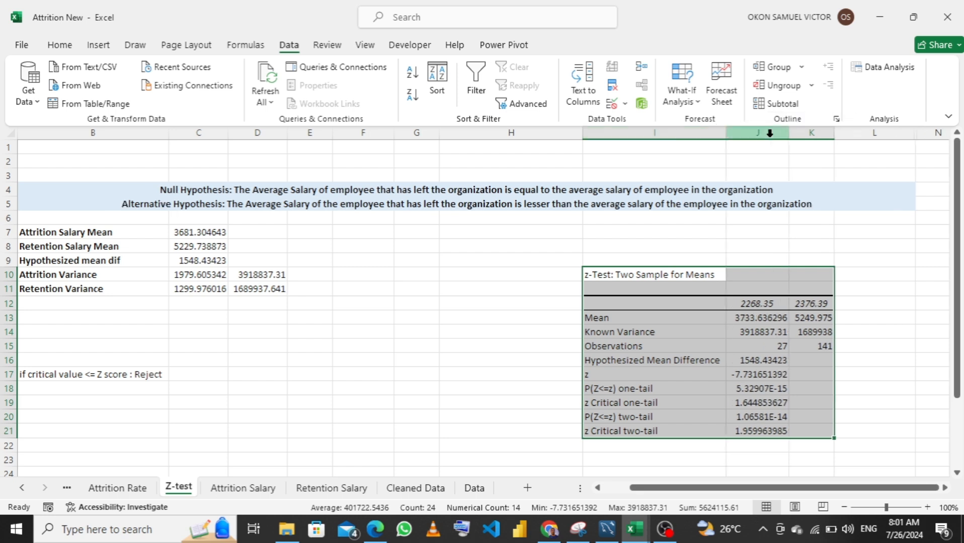
Label cell B14 of the Z-test sheet as Z-score
click(54, 328)
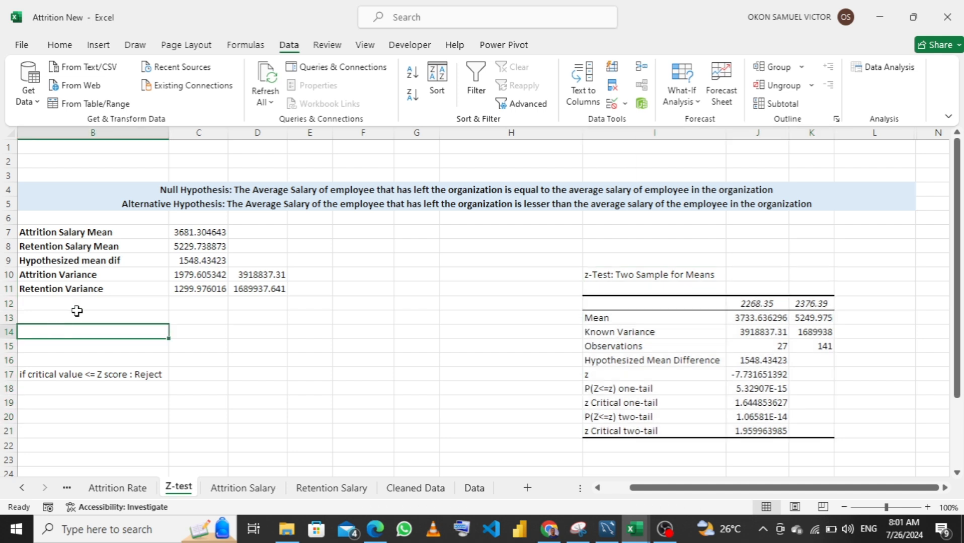
text(Z)
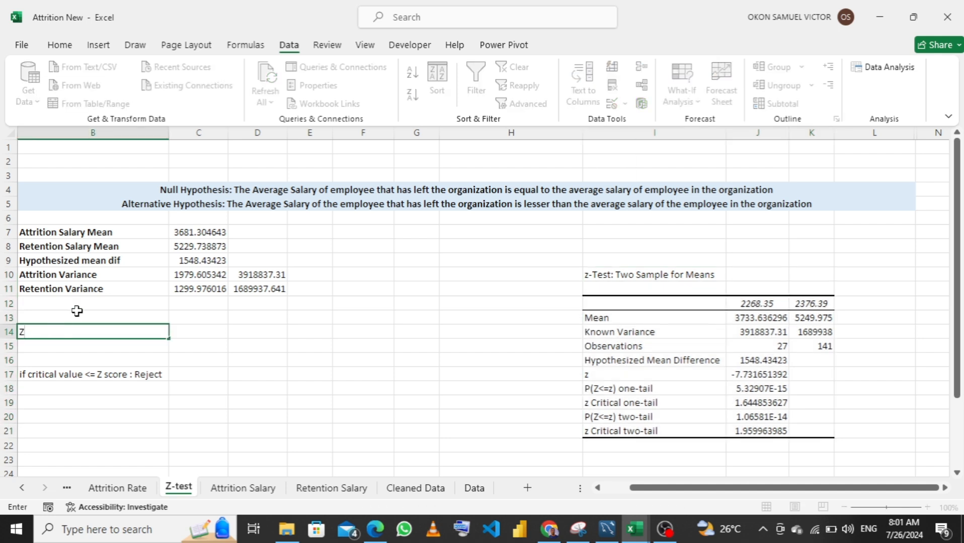
text(-)
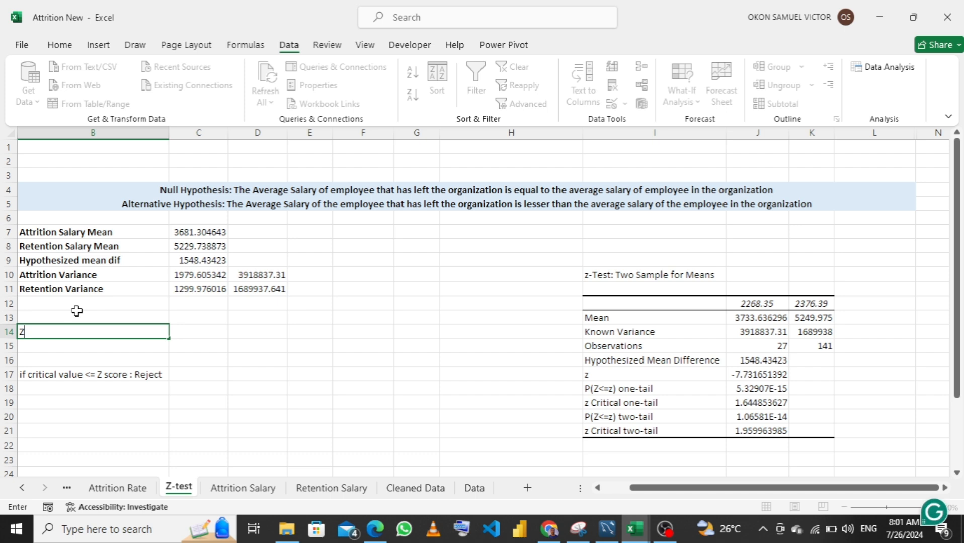
text(score)
Calculate half the absolute z value in C14 with the formula =ABS(J17)/2
click(194, 330)
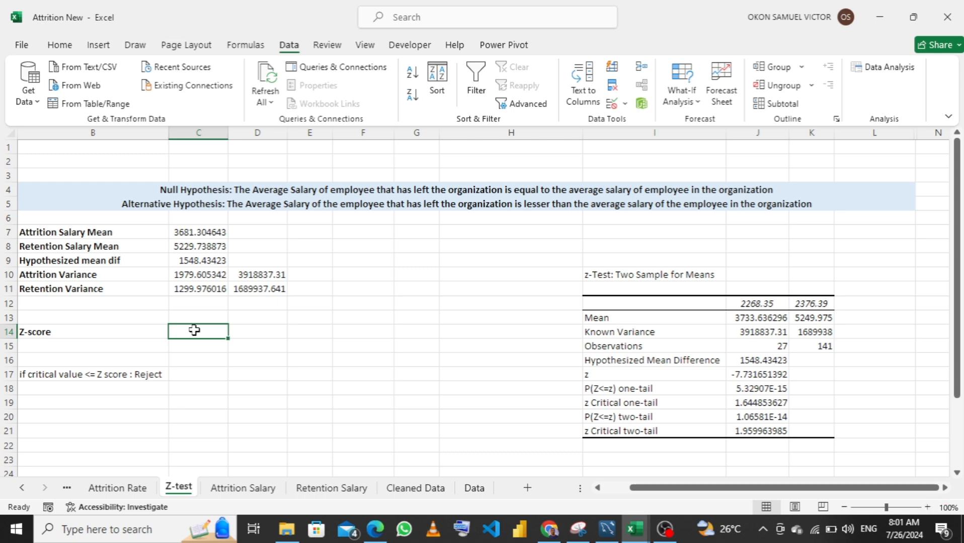
text(=abs)
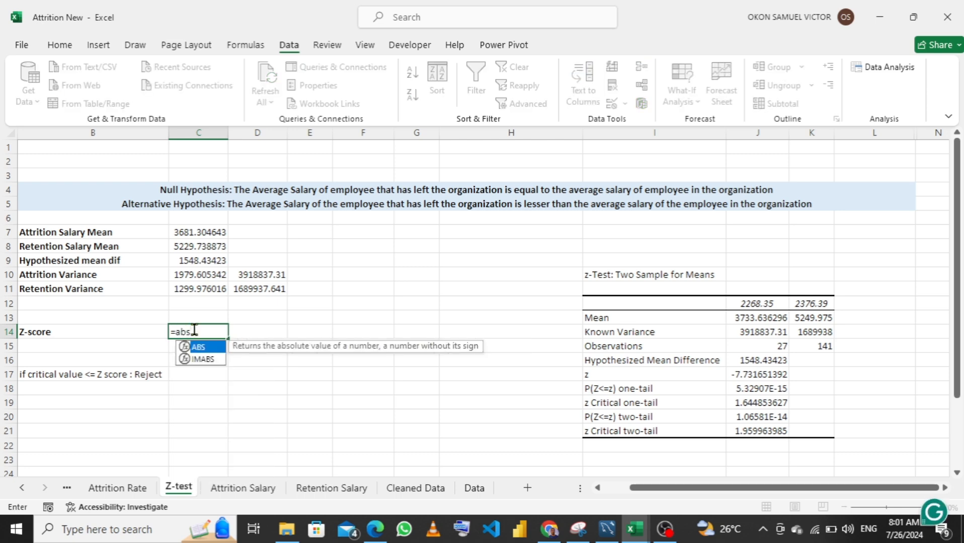
key(Tab)
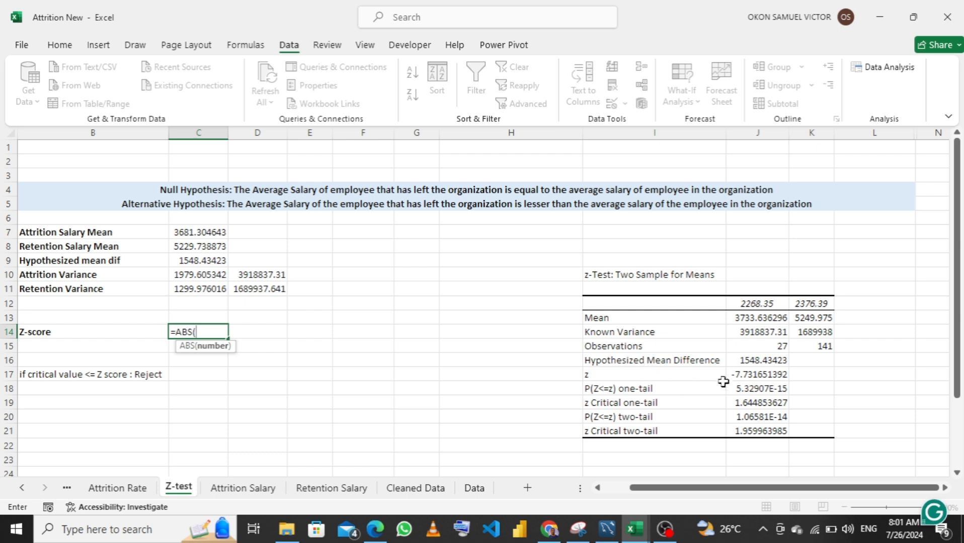
click(758, 373)
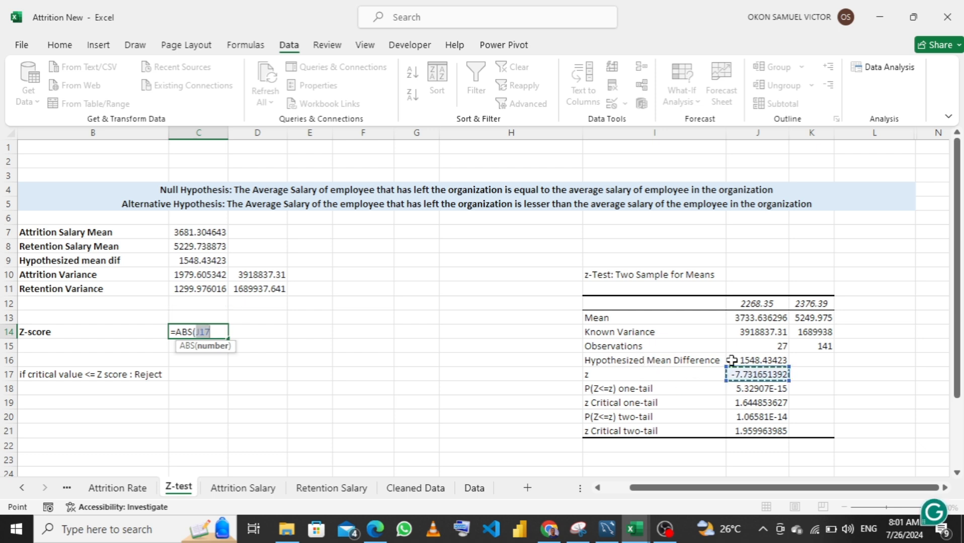
text()/2)
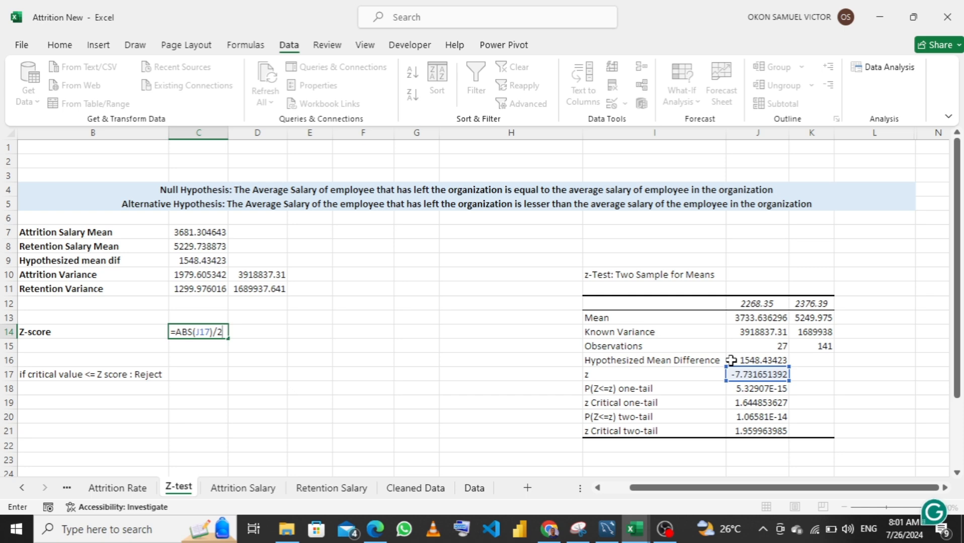
key(Return)
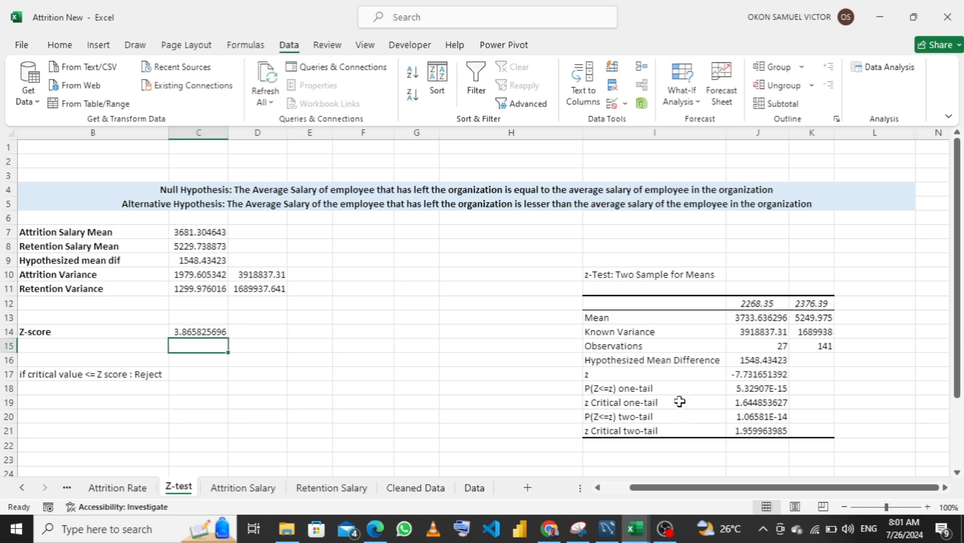
Label cell B15 of the Z-test sheet as Critical Value
click(55, 360)
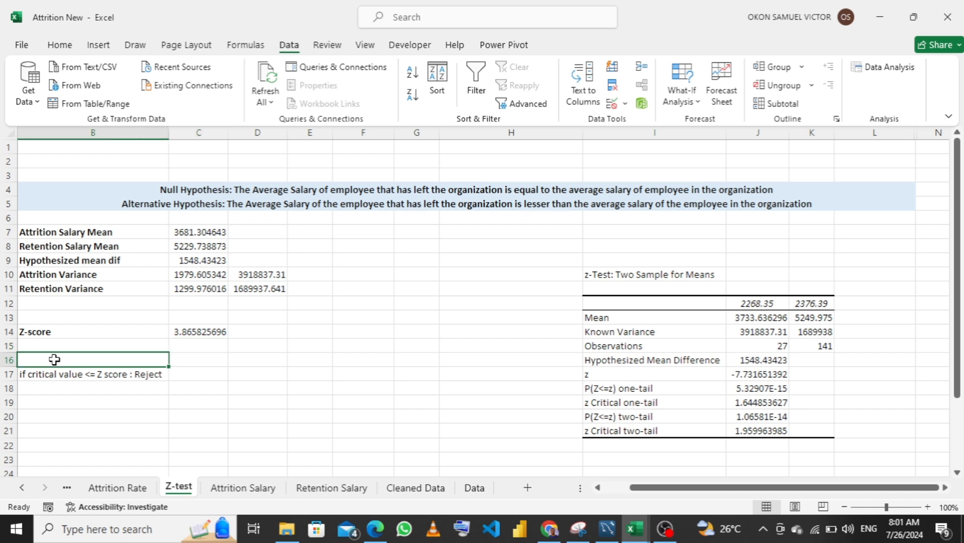
click(70, 345)
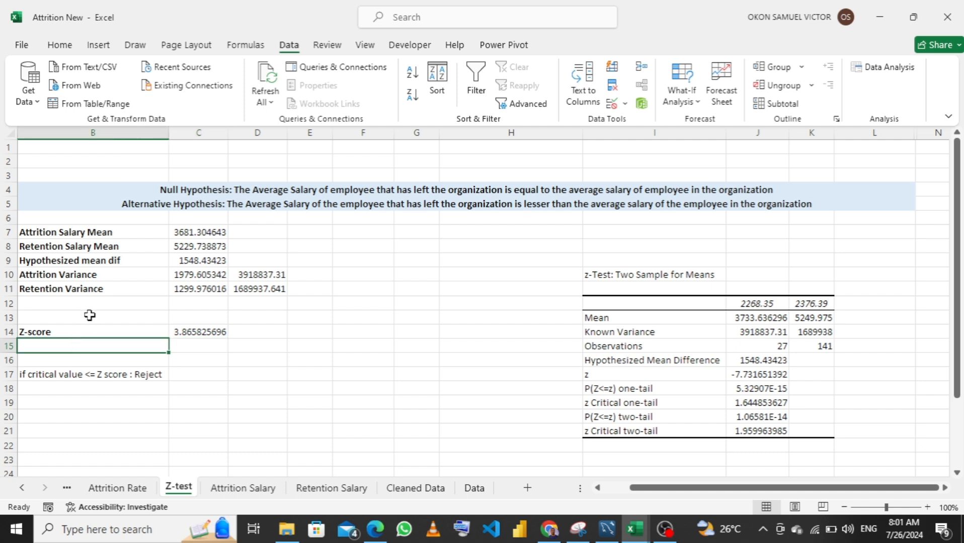
text(Cri)
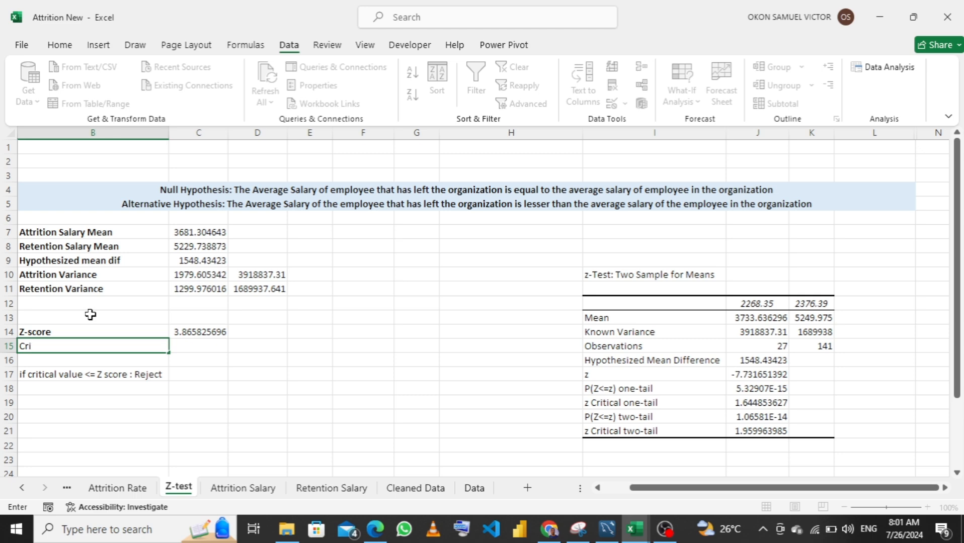
text(tc)
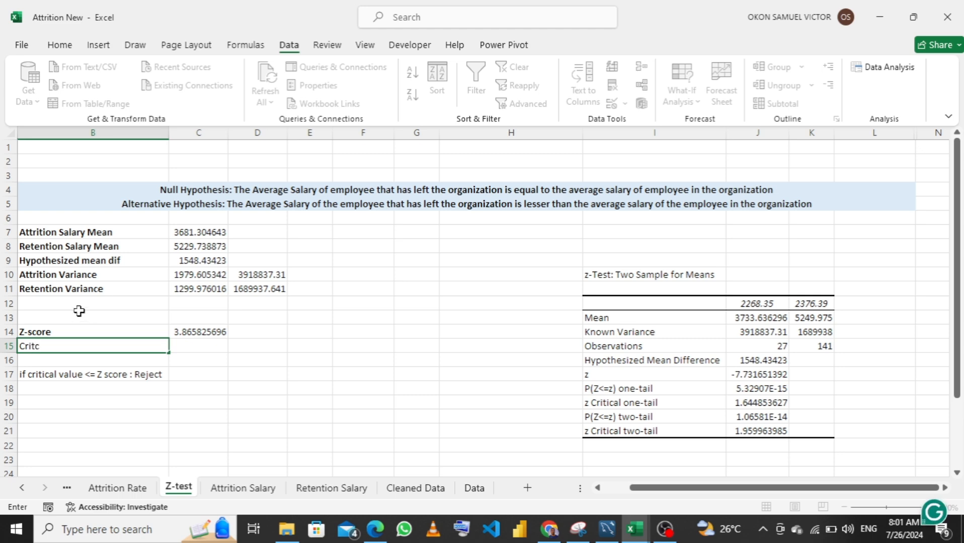
key(BackSpace)
text(ical Value)
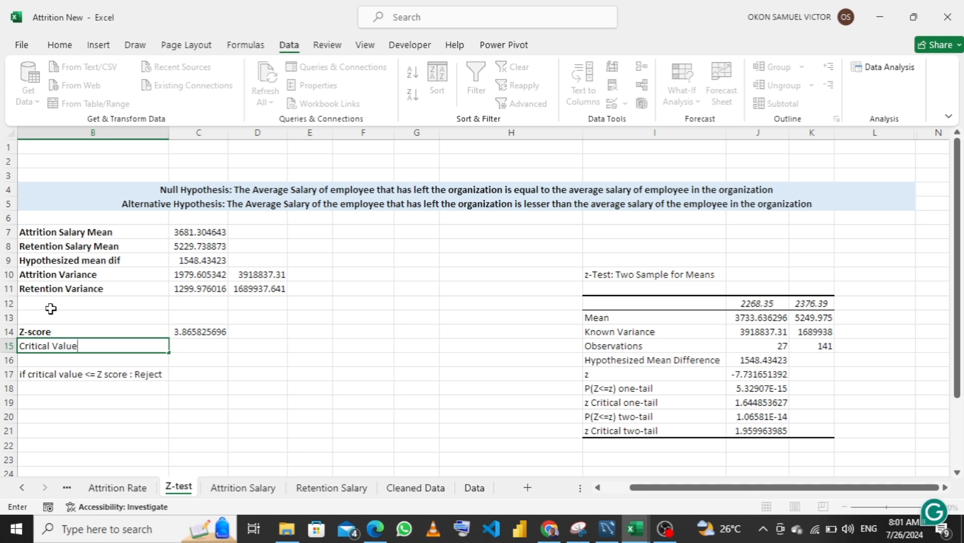
Link C15 to the one-tail z critical value of the z-test results with the formula =J19
click(210, 347)
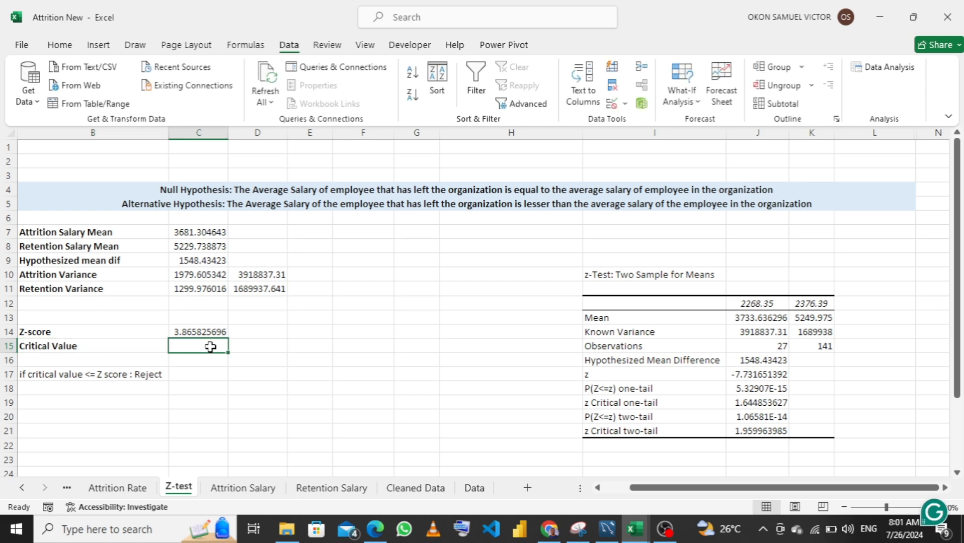
text(=)
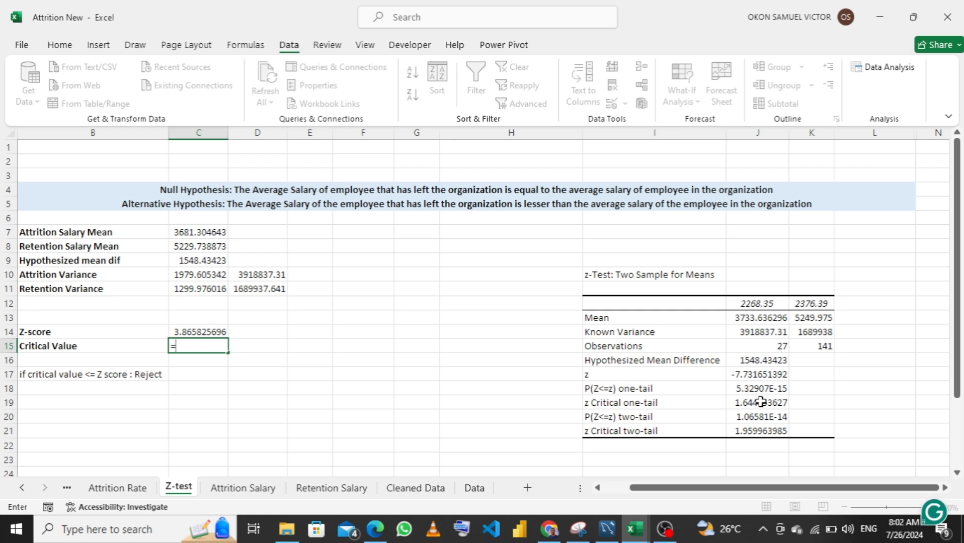
click(760, 401)
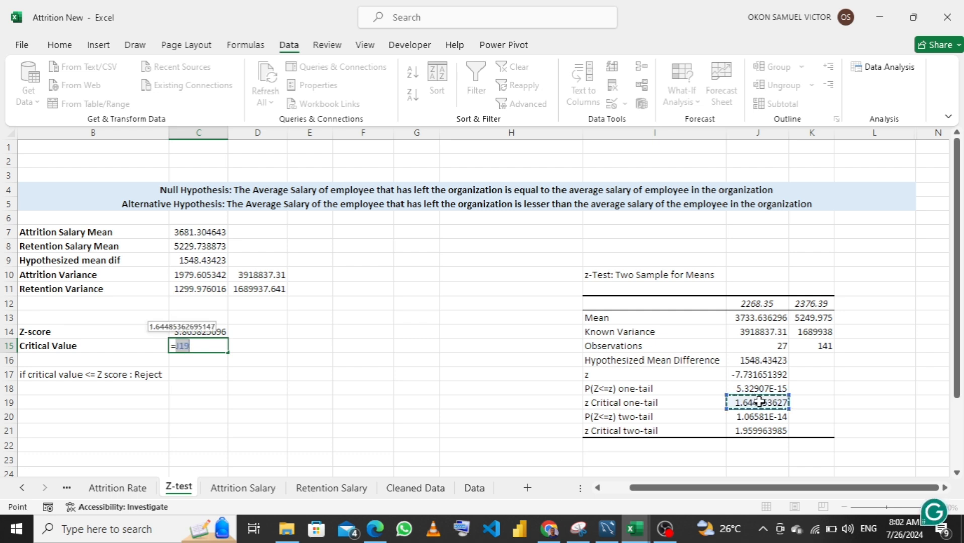
key(Return)
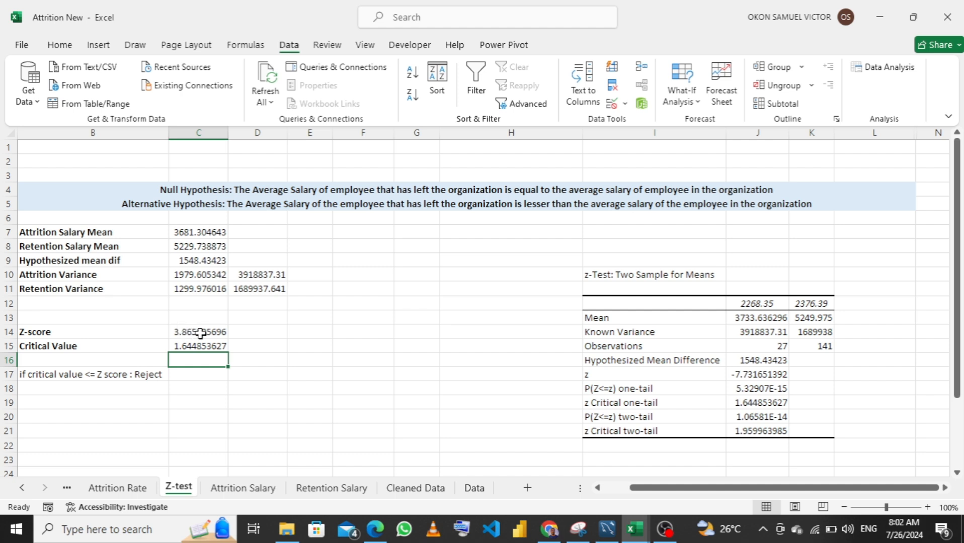
click(190, 379)
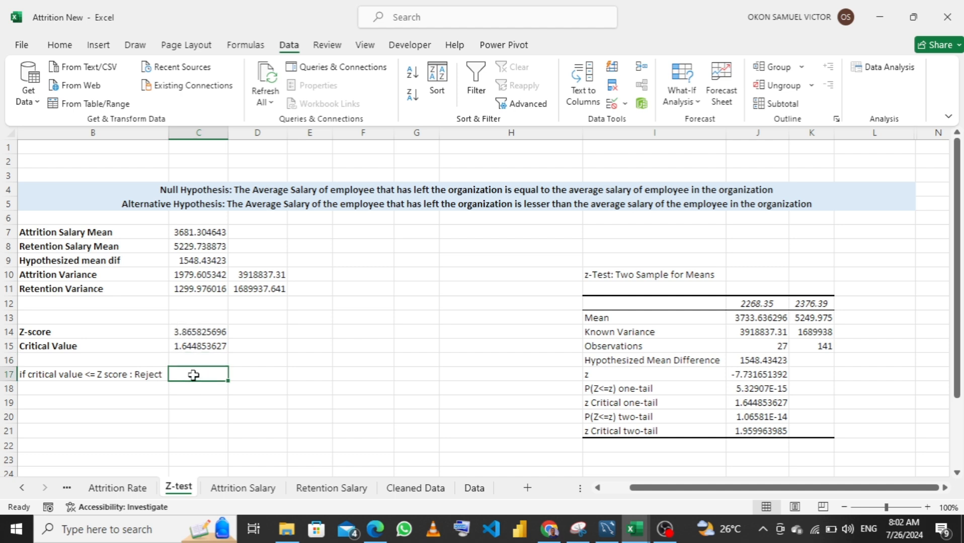